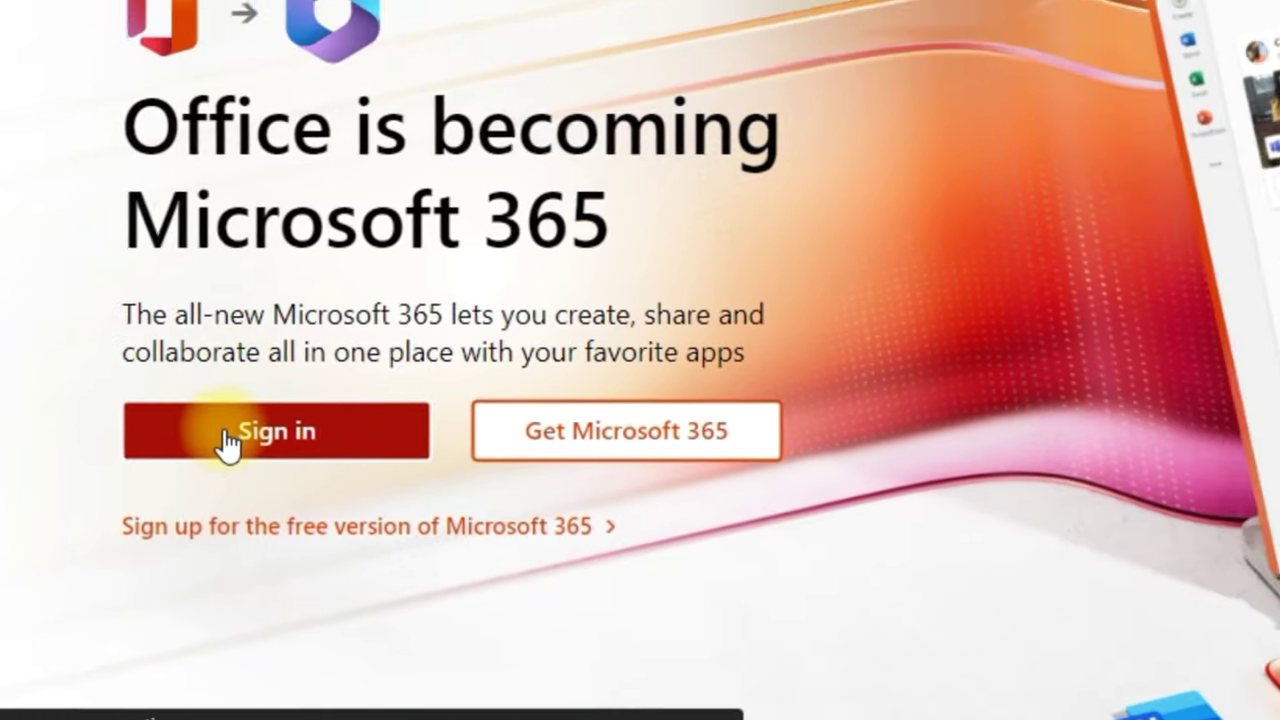
- Sign in to Microsoft 365 with the administrator account's e-mail and password
{"action": "left_click", "coordinate": [228, 443]}
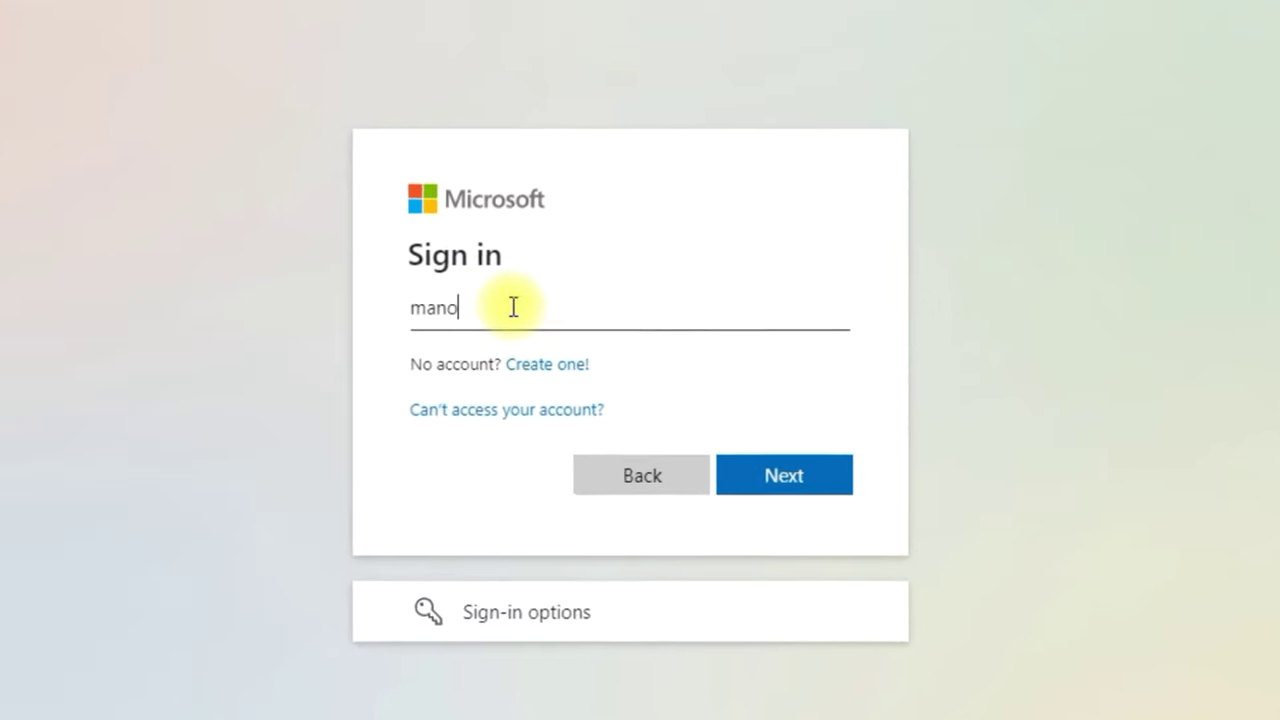
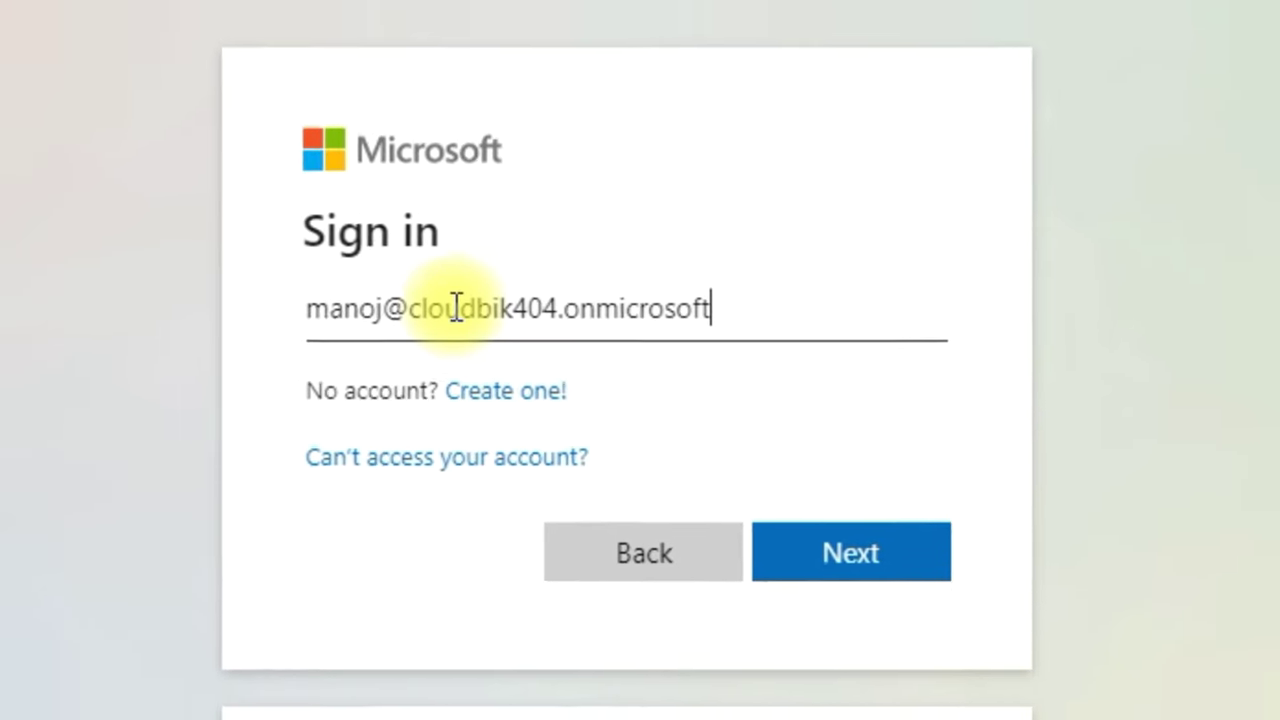
{"action": "left_click", "coordinate": [875, 573]}
{"action": "type", "text": "••••••"}
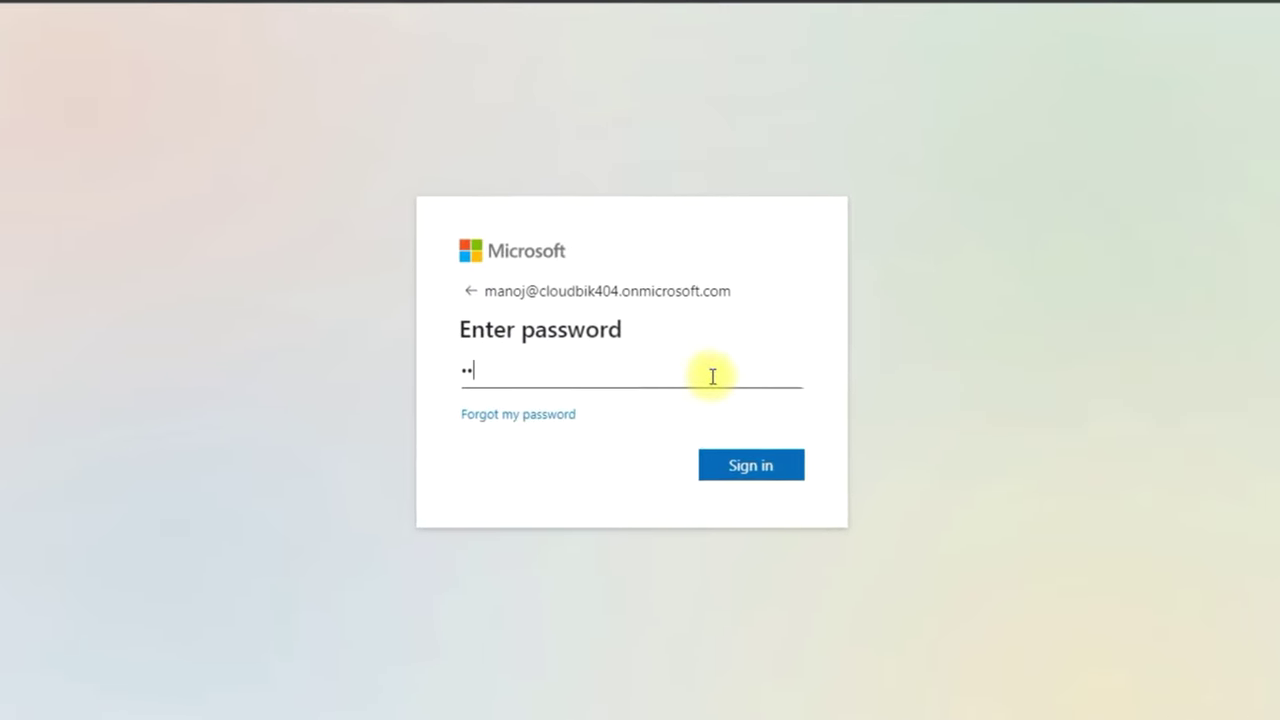
{"action": "type", "text": "•••"}
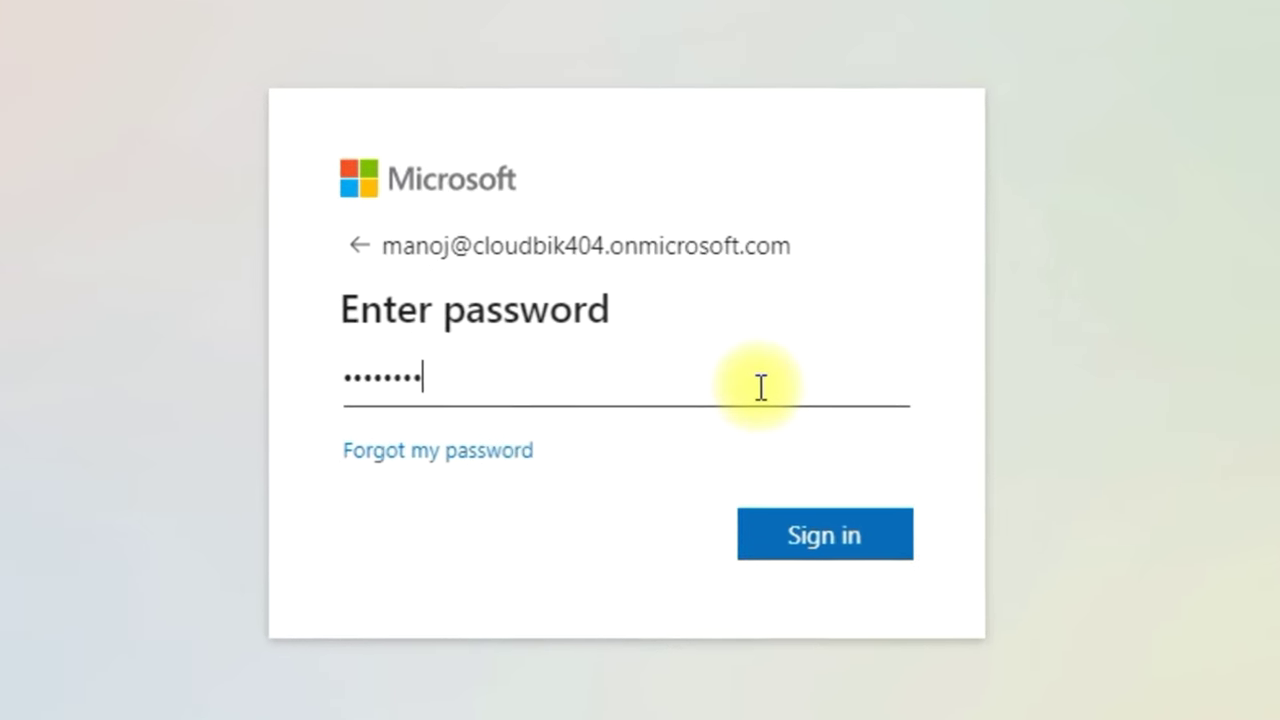
{"action": "type", "text": "•"}
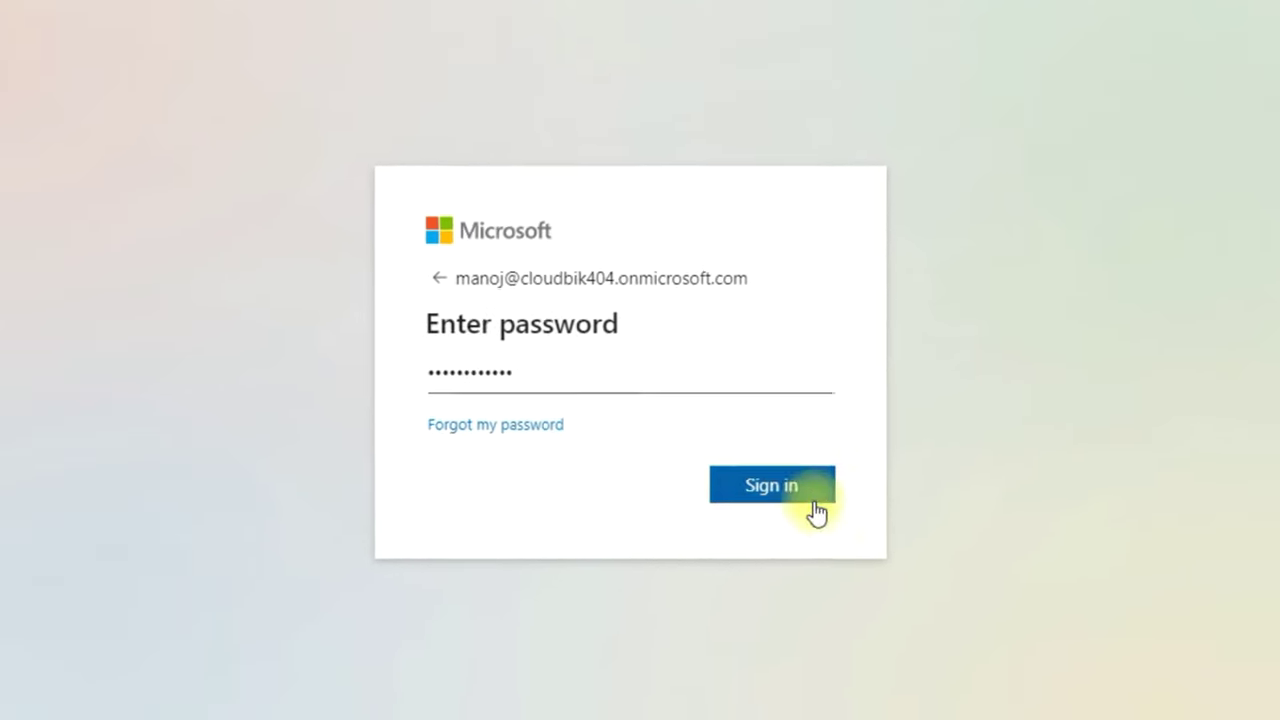
{"action": "left_click", "coordinate": [848, 548]}
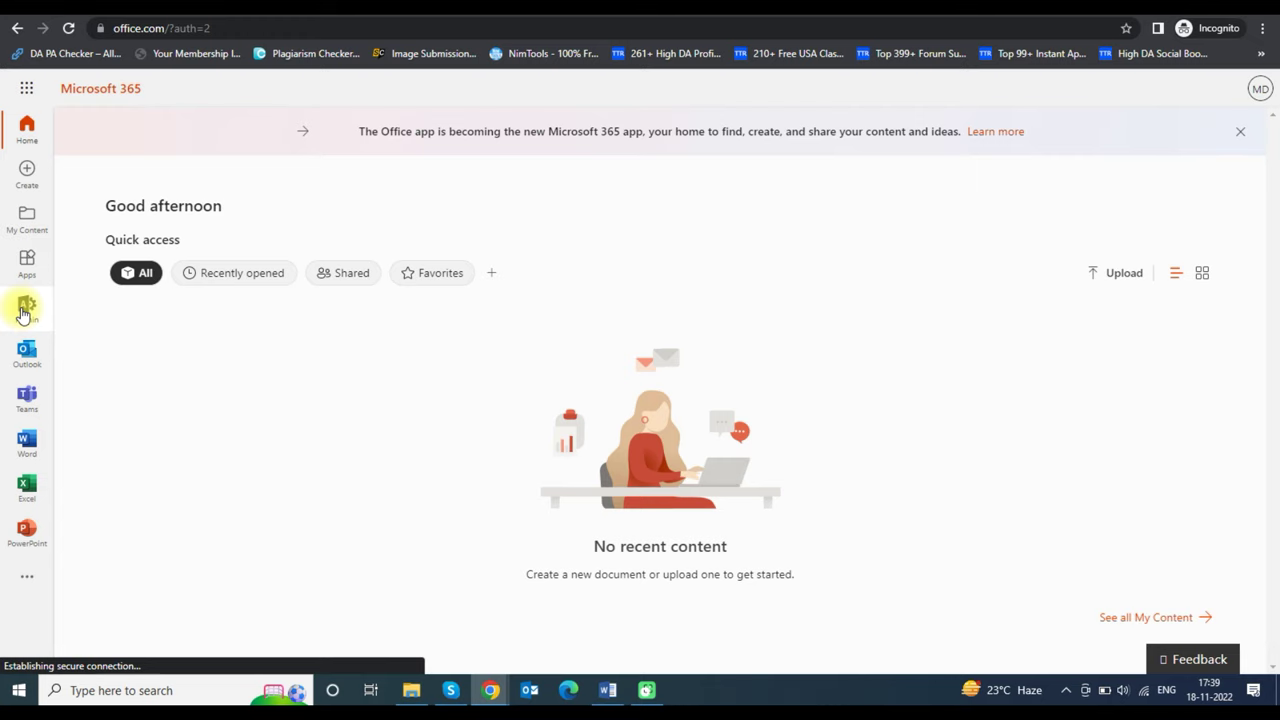
- Open the Microsoft 365 admin center and expand the navigation to reveal all admin centers
{"action": "left_click", "coordinate": [24, 312]}
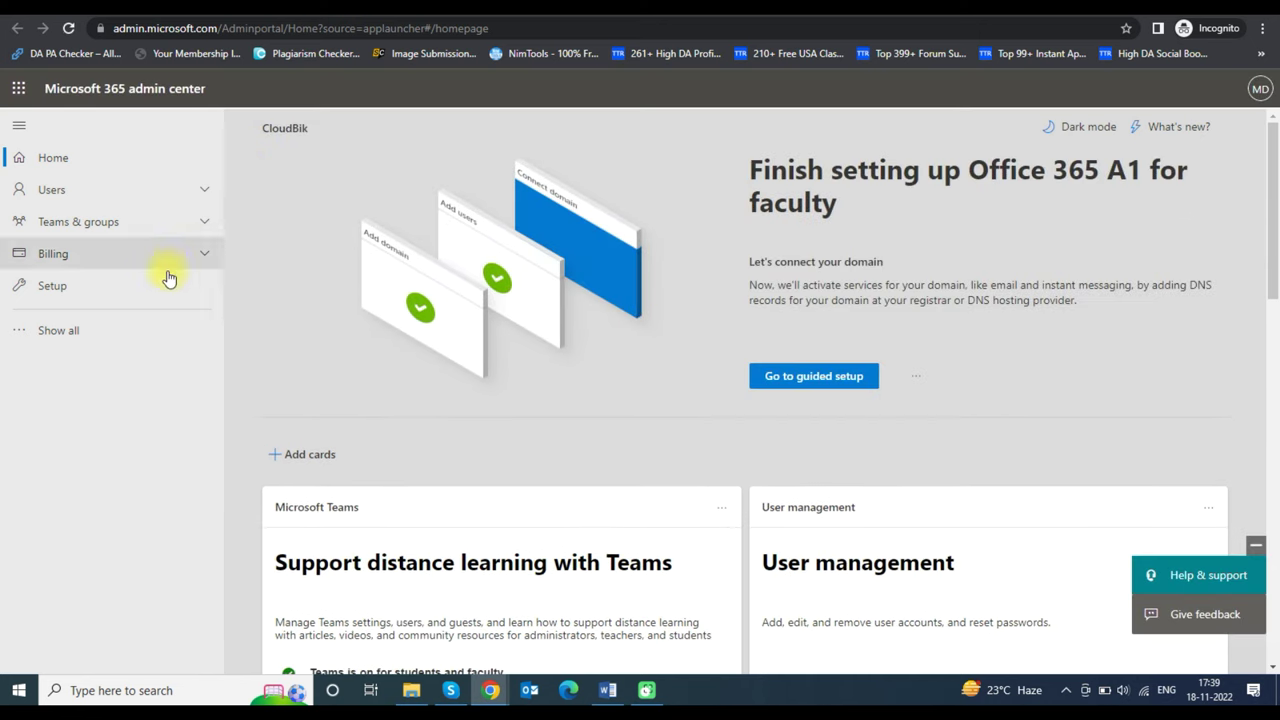
{"action": "left_click", "coordinate": [94, 333]}
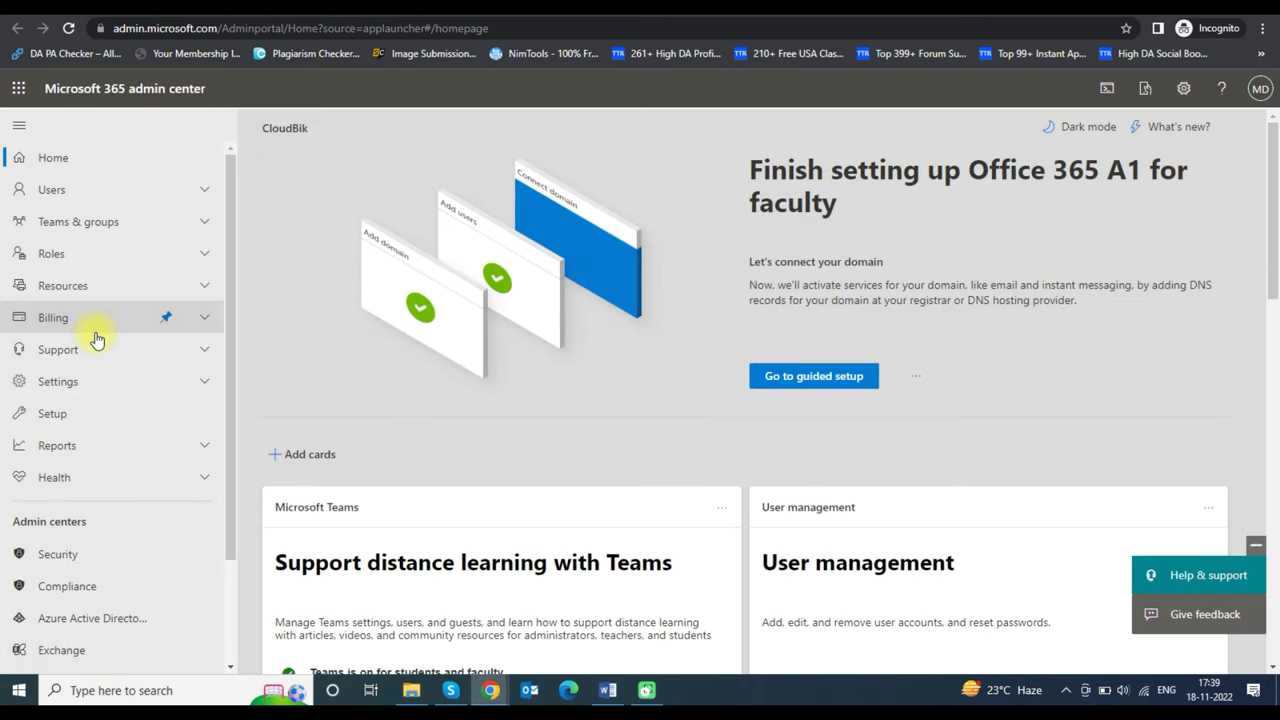
{"action": "scroll", "coordinate": [224, 337], "scroll_direction": "down", "scroll_amount": 3}
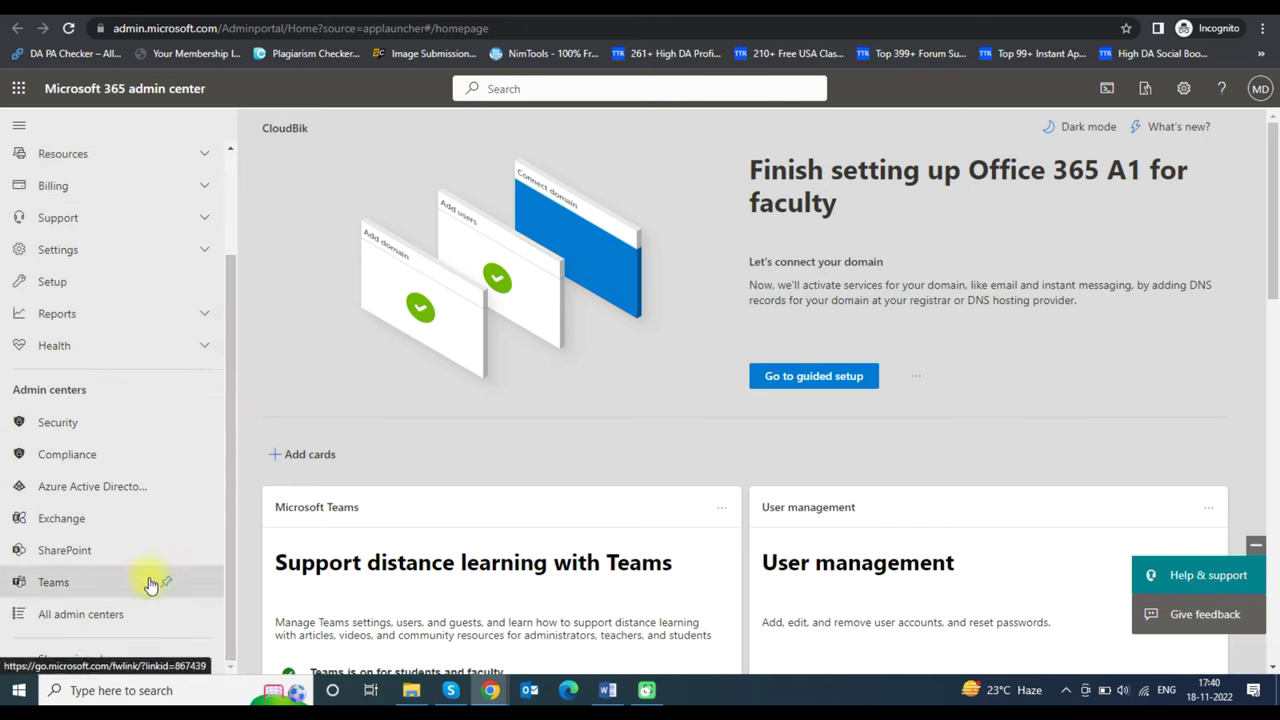
- Open the Exchange admin center's Roles > Admin roles page listing the 13 role groups
{"action": "left_click", "coordinate": [99, 521]}
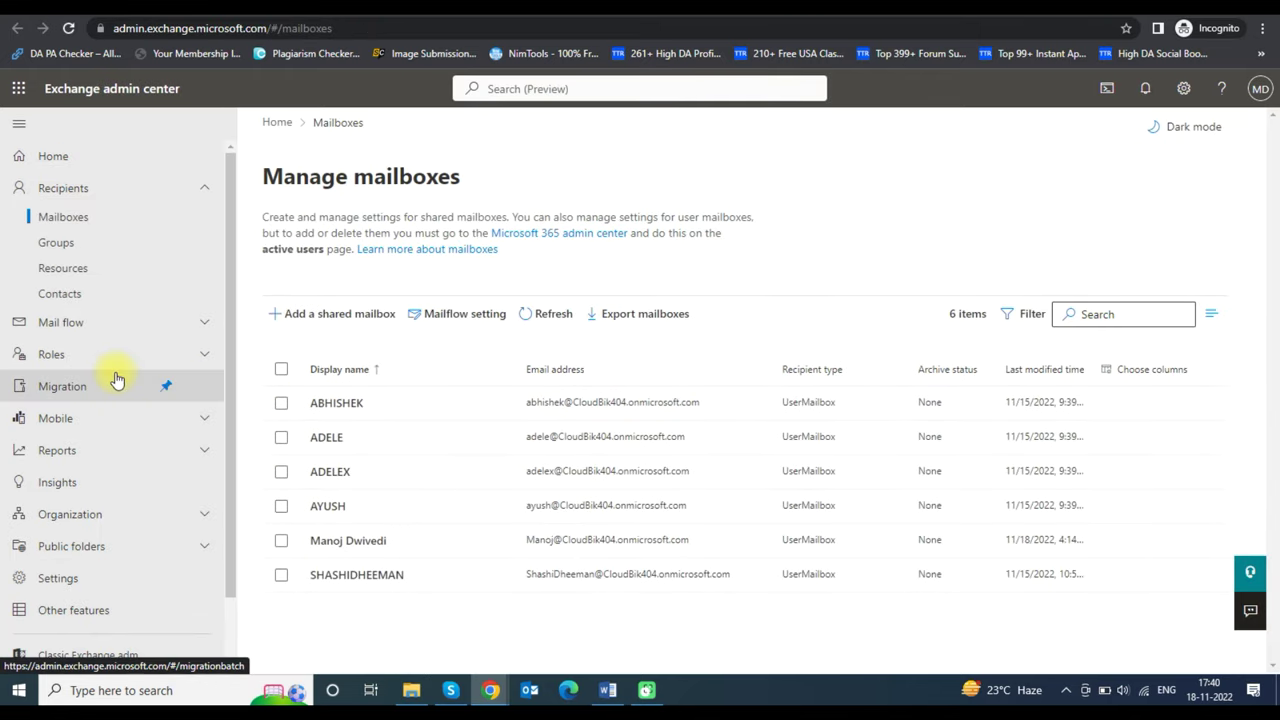
{"action": "scroll", "coordinate": [116, 380], "scroll_direction": "down", "scroll_amount": 2}
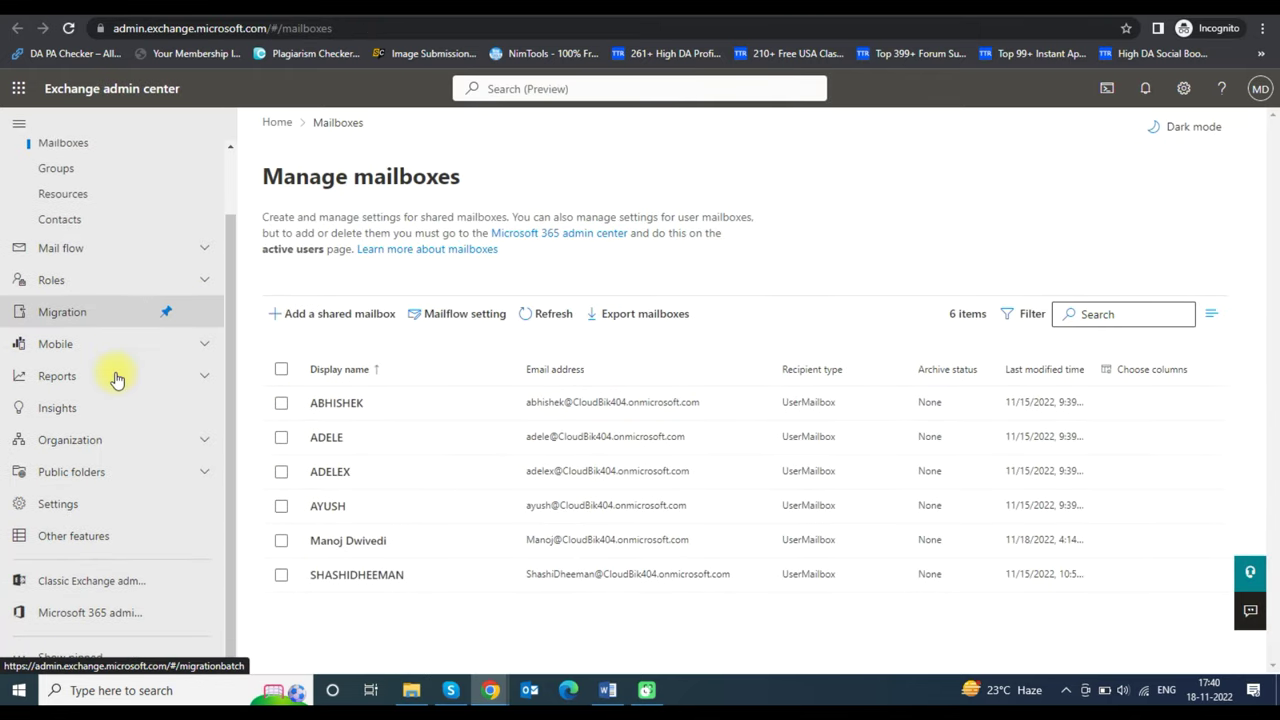
{"action": "left_click", "coordinate": [66, 280]}
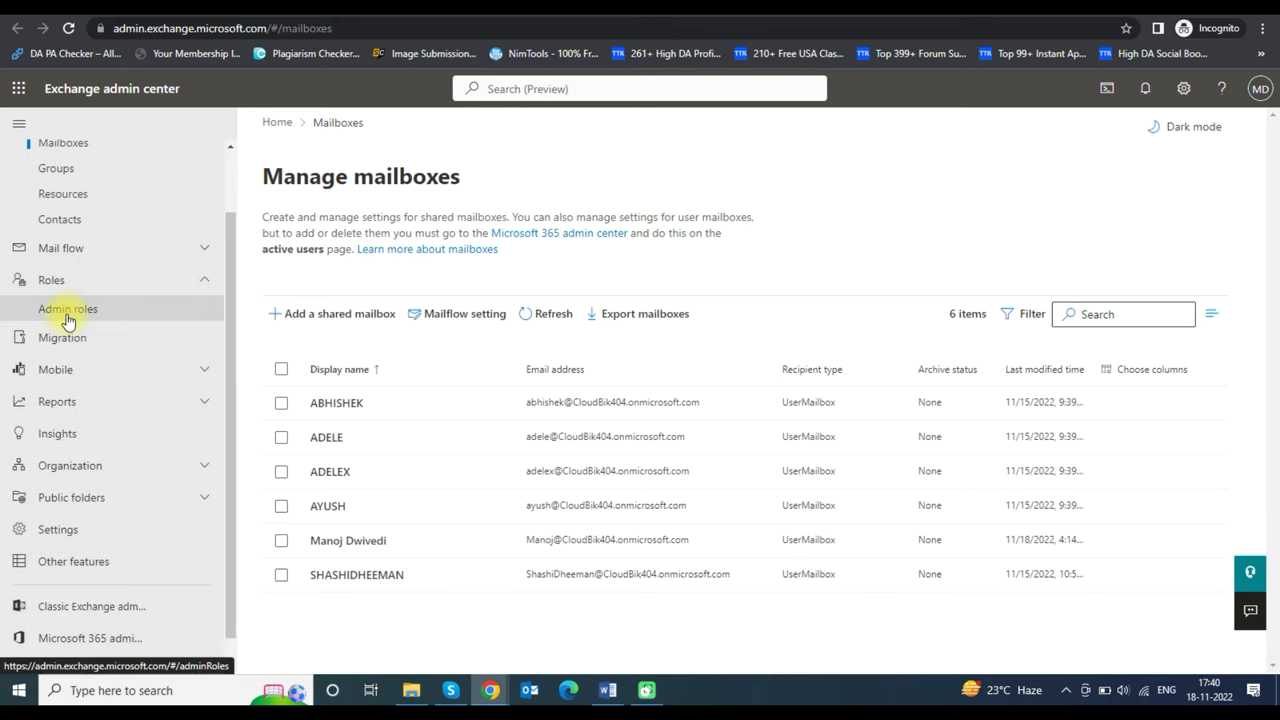
{"action": "left_click", "coordinate": [66, 310]}
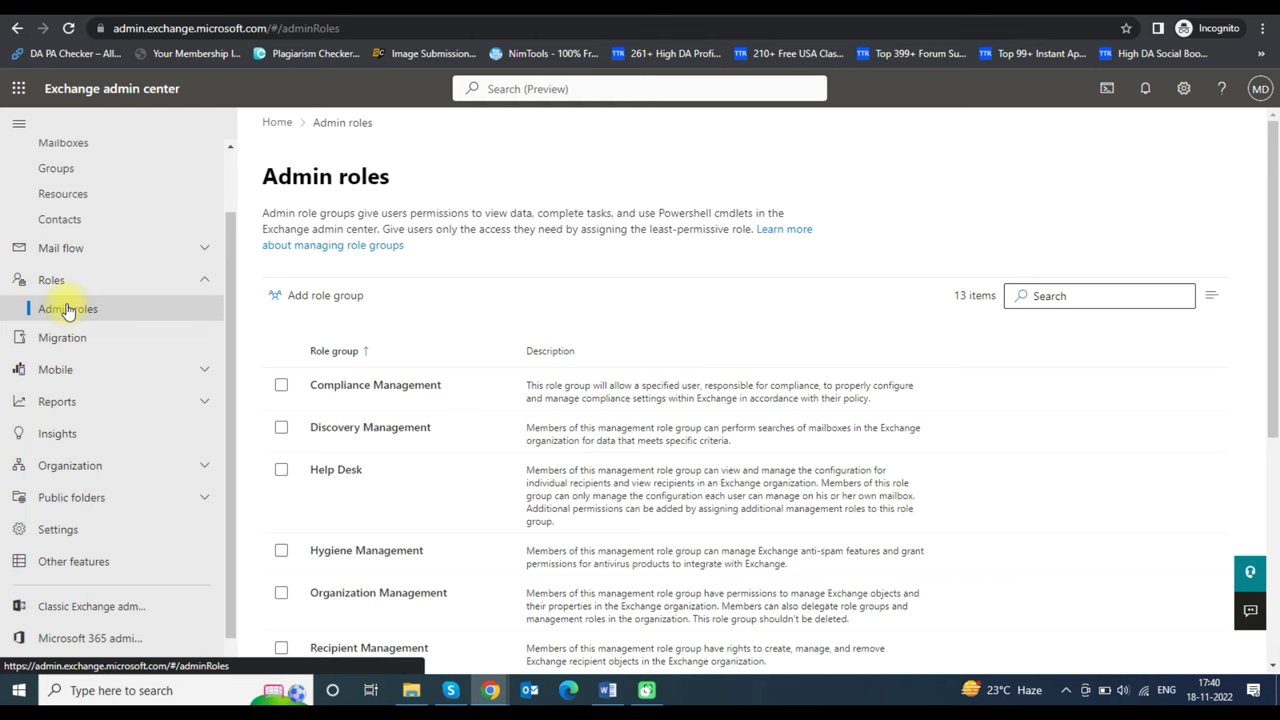
{"action": "scroll", "coordinate": [665, 333], "scroll_direction": "down", "scroll_amount": 2}
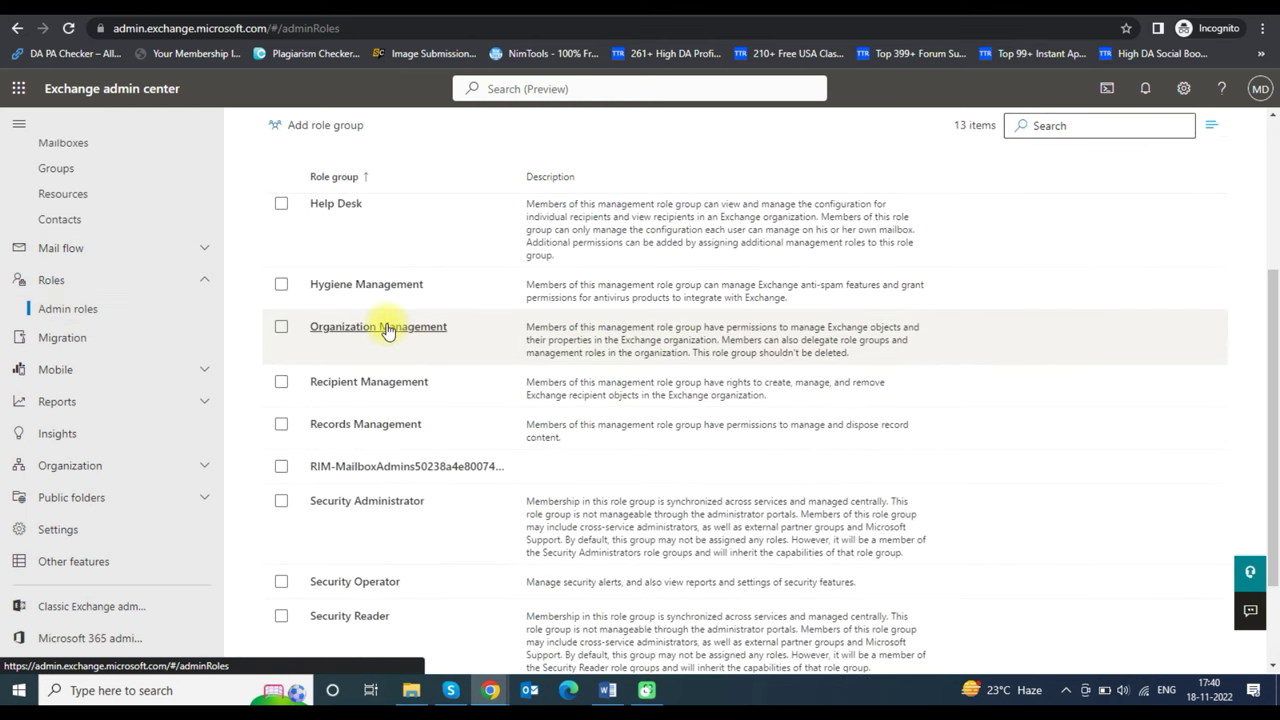
{"action": "left_click", "coordinate": [388, 332]}
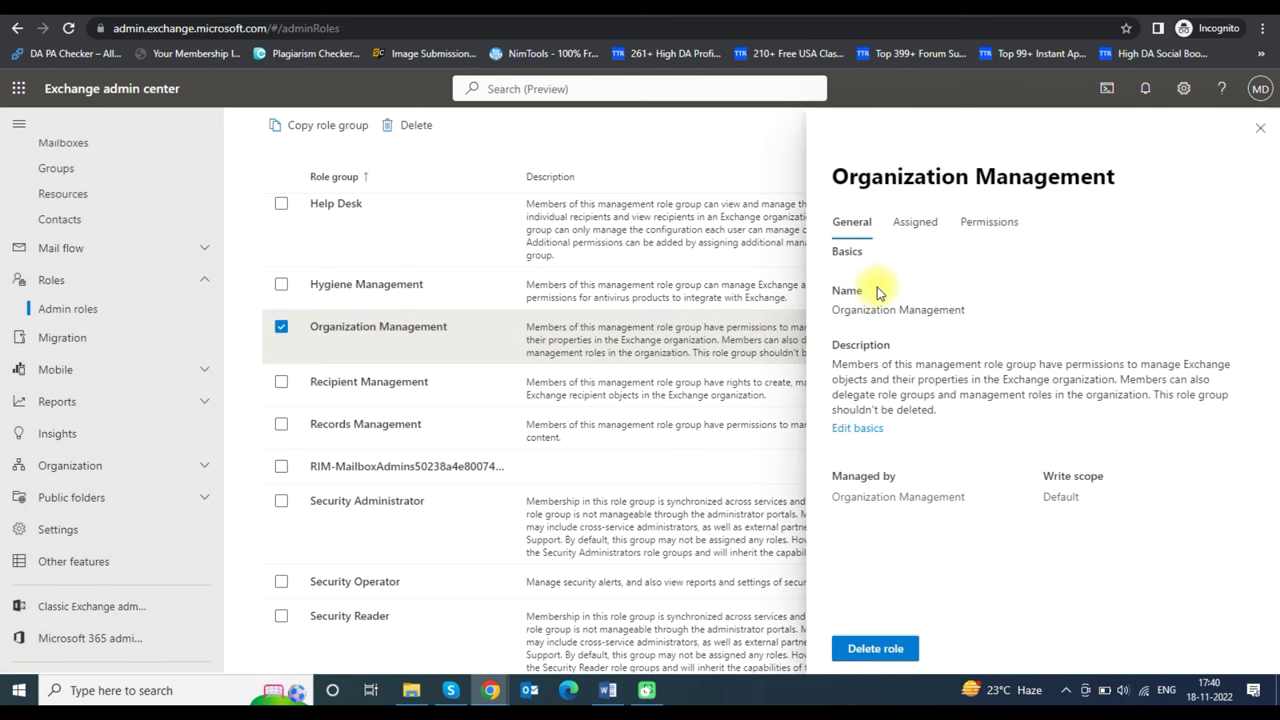
{"action": "left_click", "coordinate": [989, 226]}
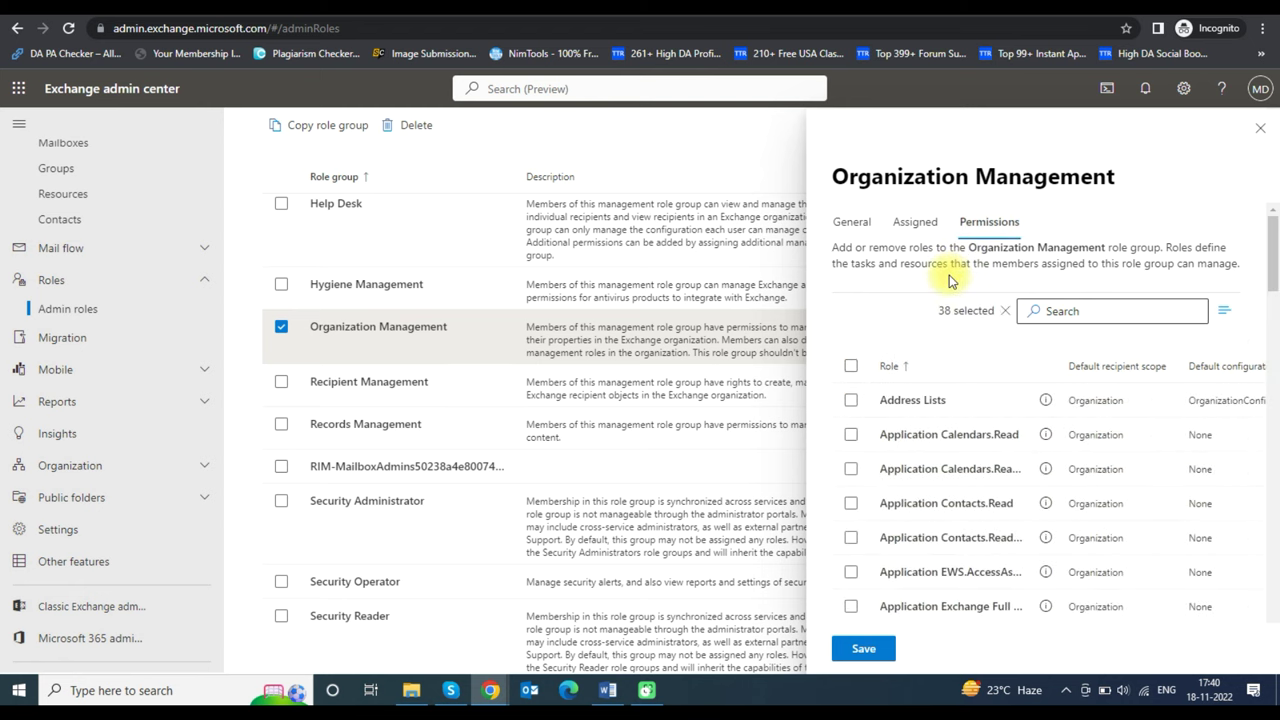
{"action": "scroll", "coordinate": [955, 281], "scroll_direction": "down", "scroll_amount": 3}
{"action": "scroll", "coordinate": [949, 281], "scroll_direction": "down", "scroll_amount": 5}
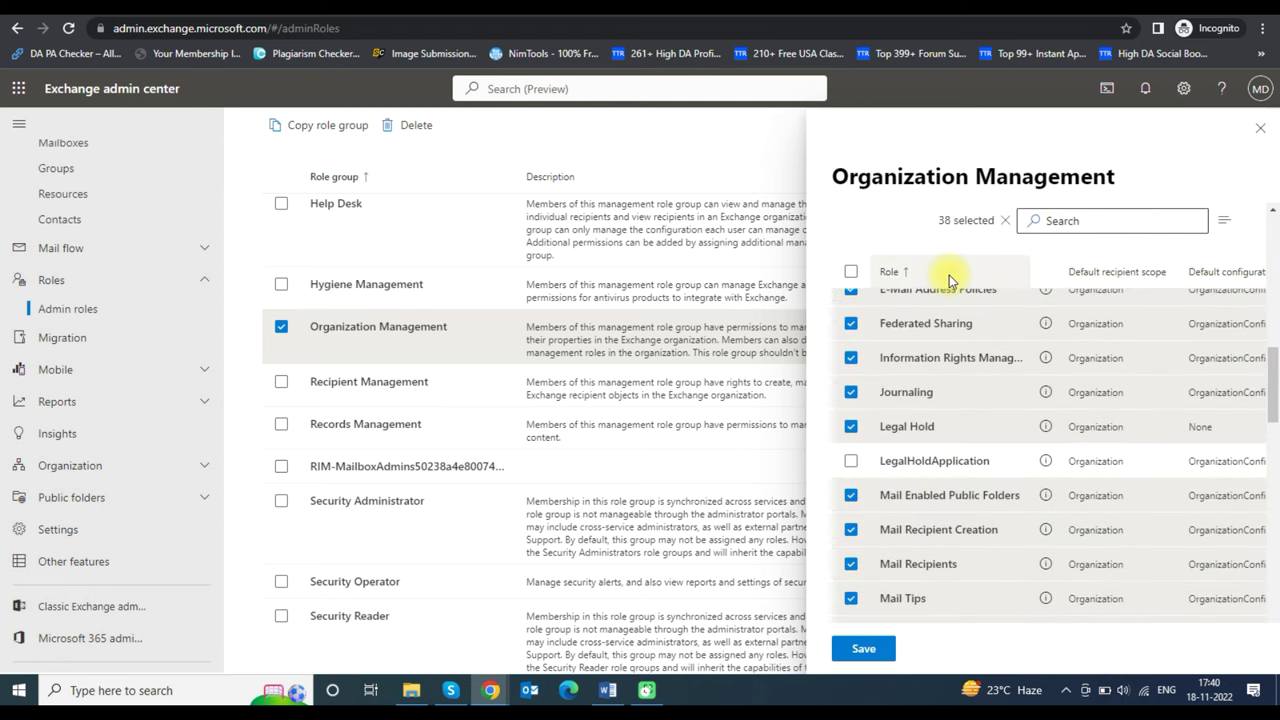
{"action": "scroll", "coordinate": [949, 281], "scroll_direction": "down", "scroll_amount": 3}
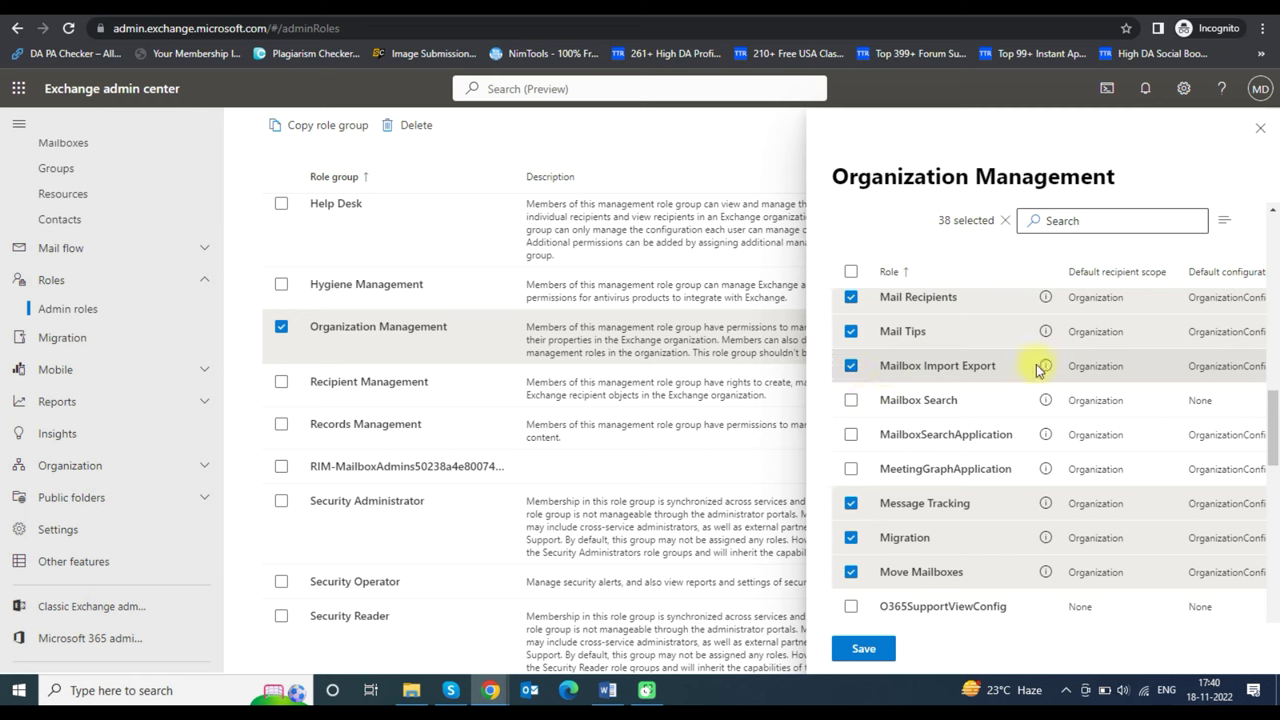
{"action": "left_click", "coordinate": [863, 650]}
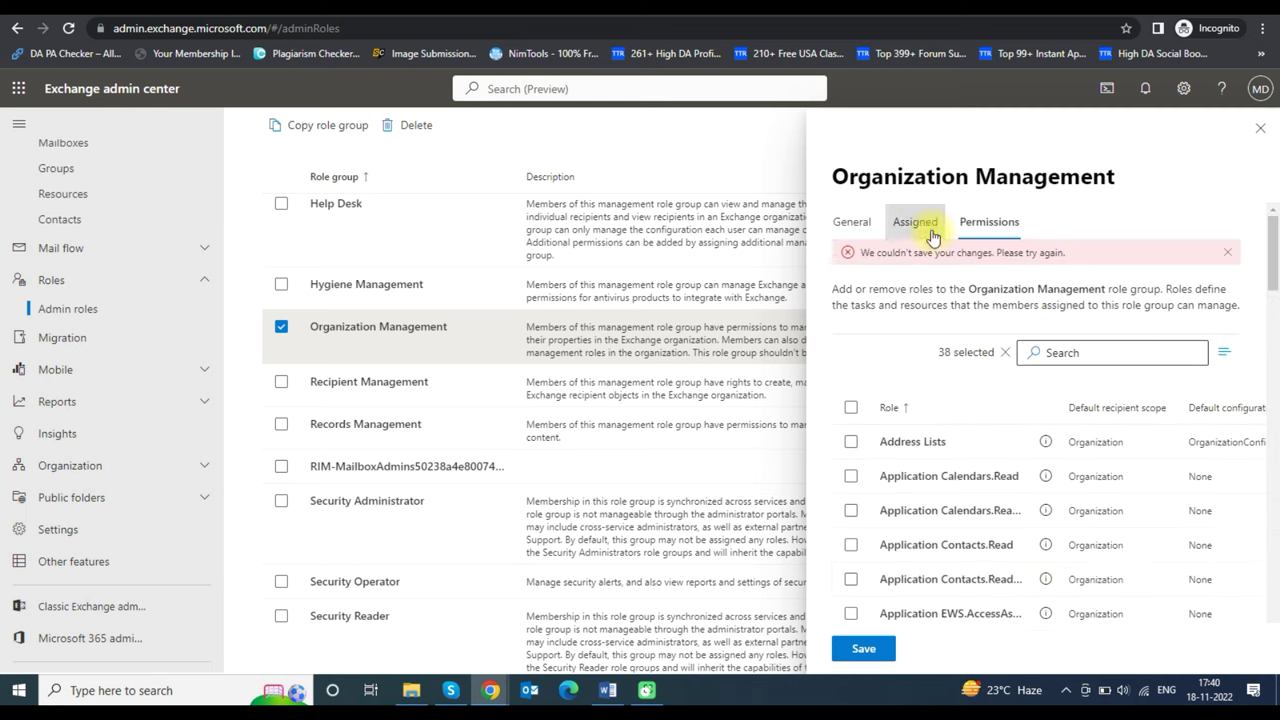
{"action": "left_click", "coordinate": [928, 230]}
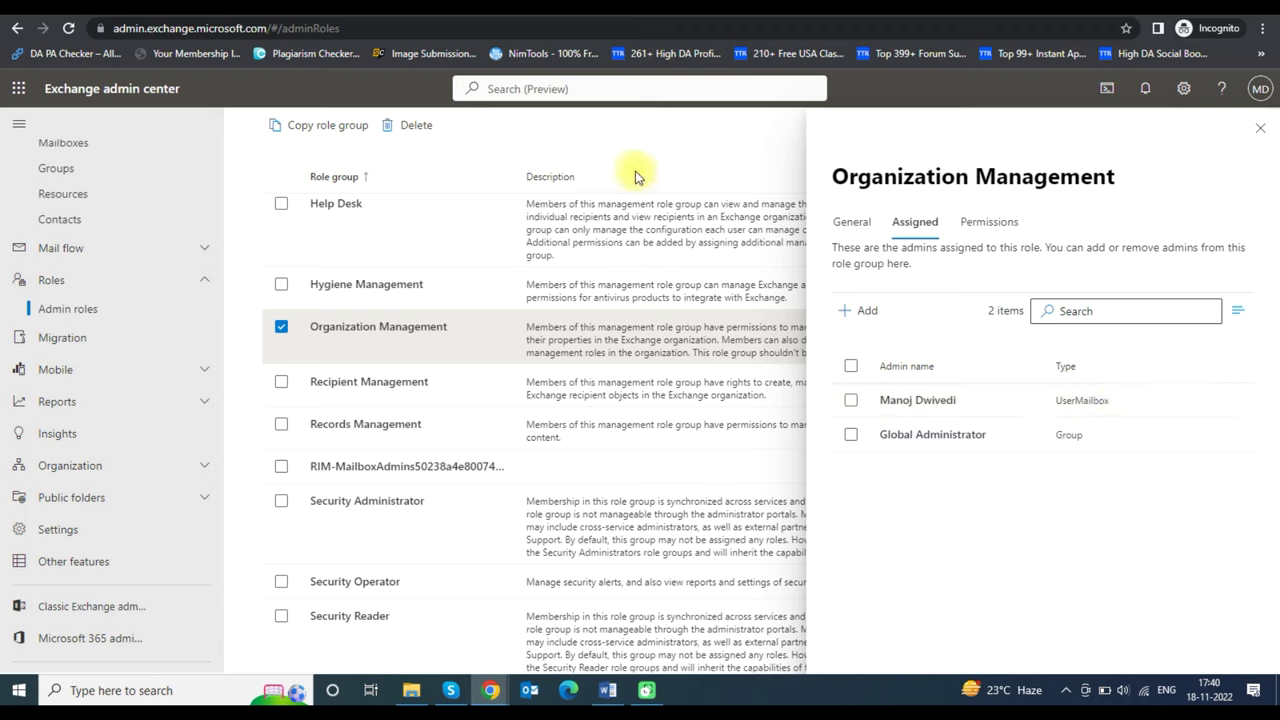
{"action": "left_click", "coordinate": [1262, 124]}
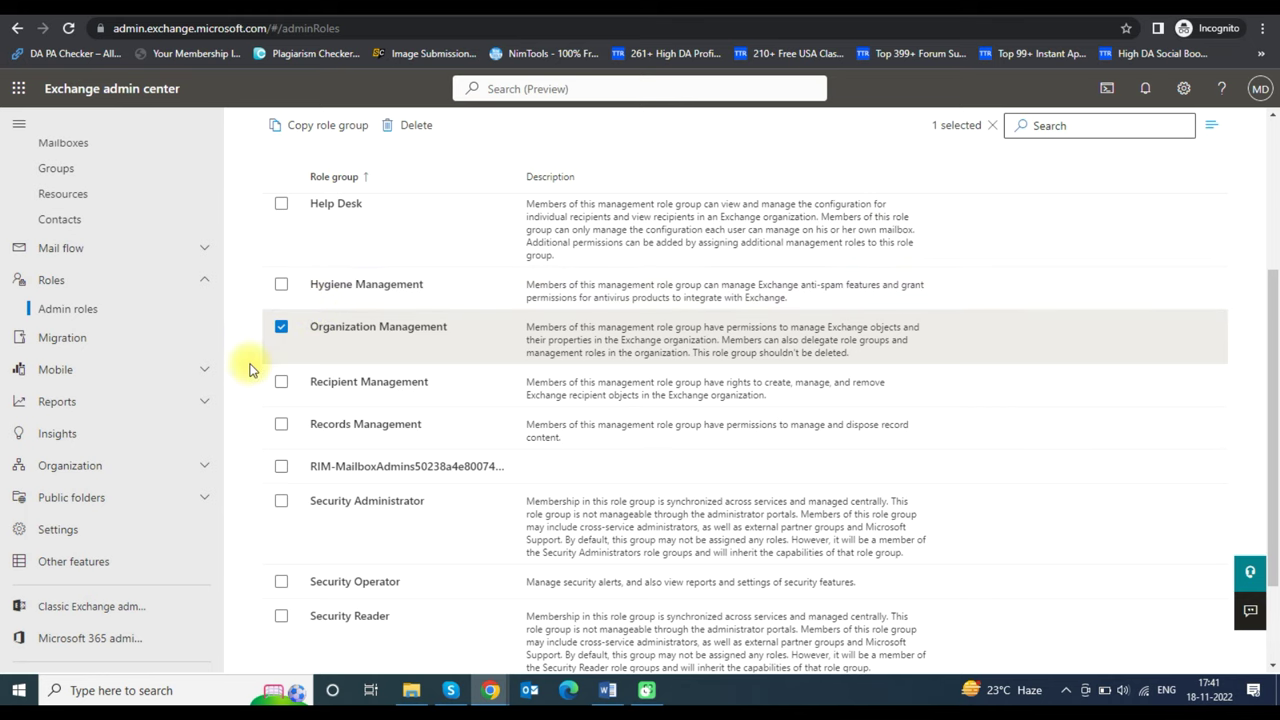
- Return to the Microsoft 365 admin center and show all navigation down to the Compliance center
{"action": "scroll", "coordinate": [143, 432], "scroll_direction": "up", "scroll_amount": 1}
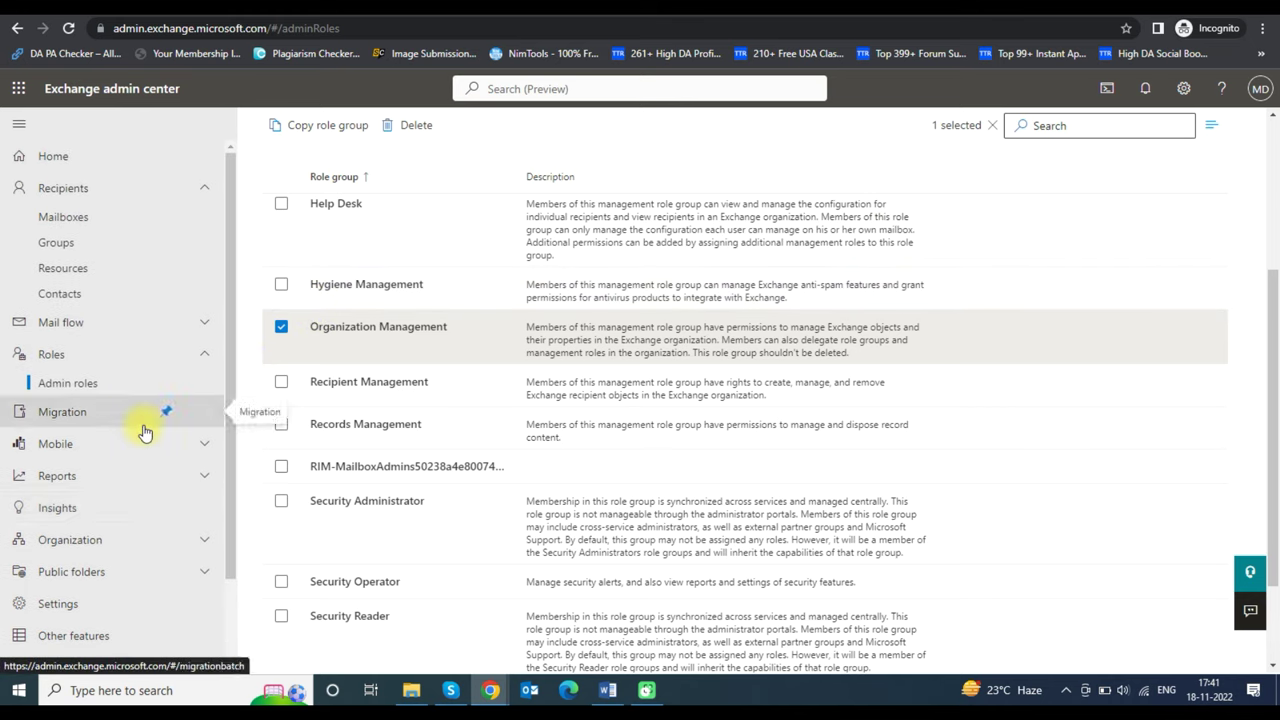
{"action": "scroll", "coordinate": [143, 432], "scroll_direction": "down", "scroll_amount": 1}
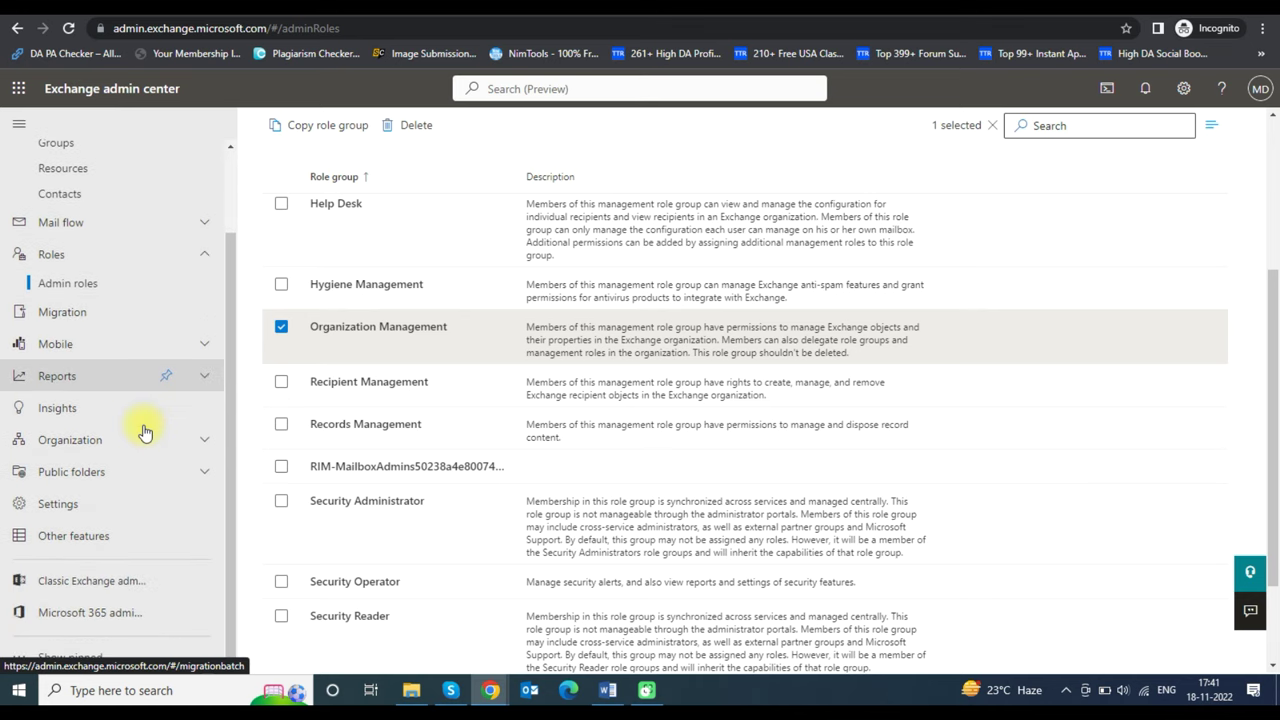
{"action": "left_click", "coordinate": [99, 614]}
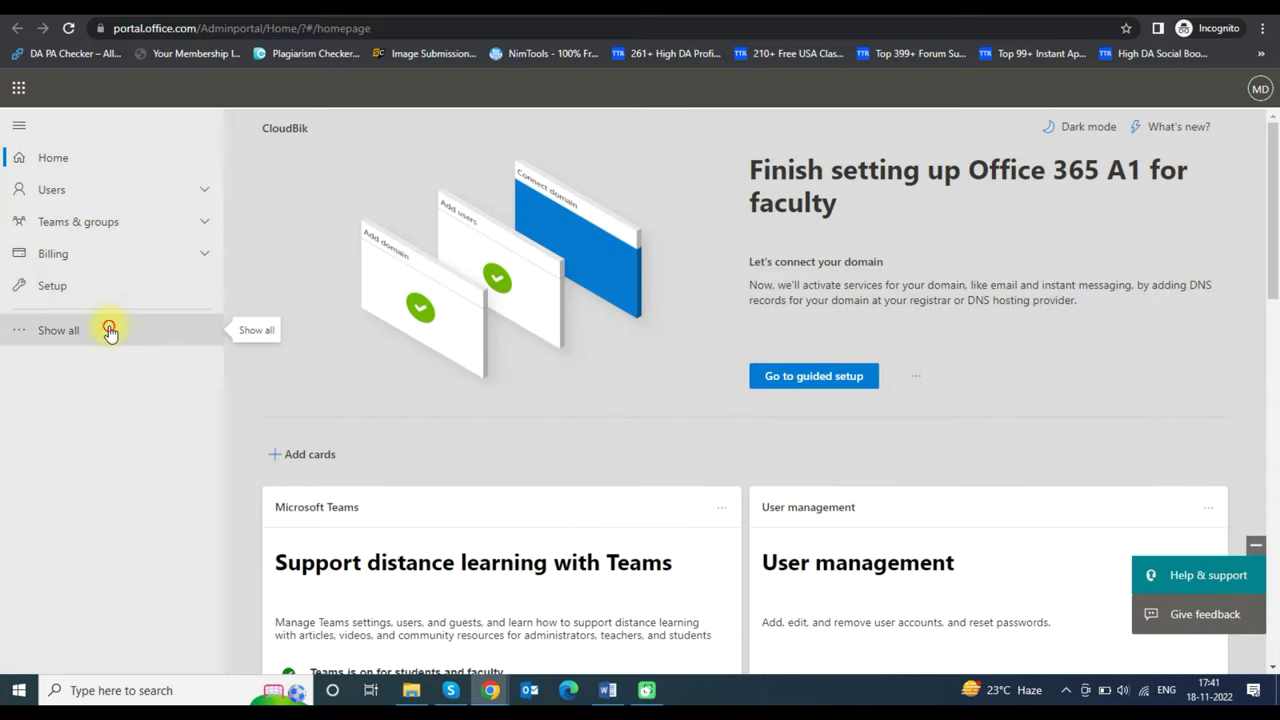
{"action": "left_click", "coordinate": [109, 331]}
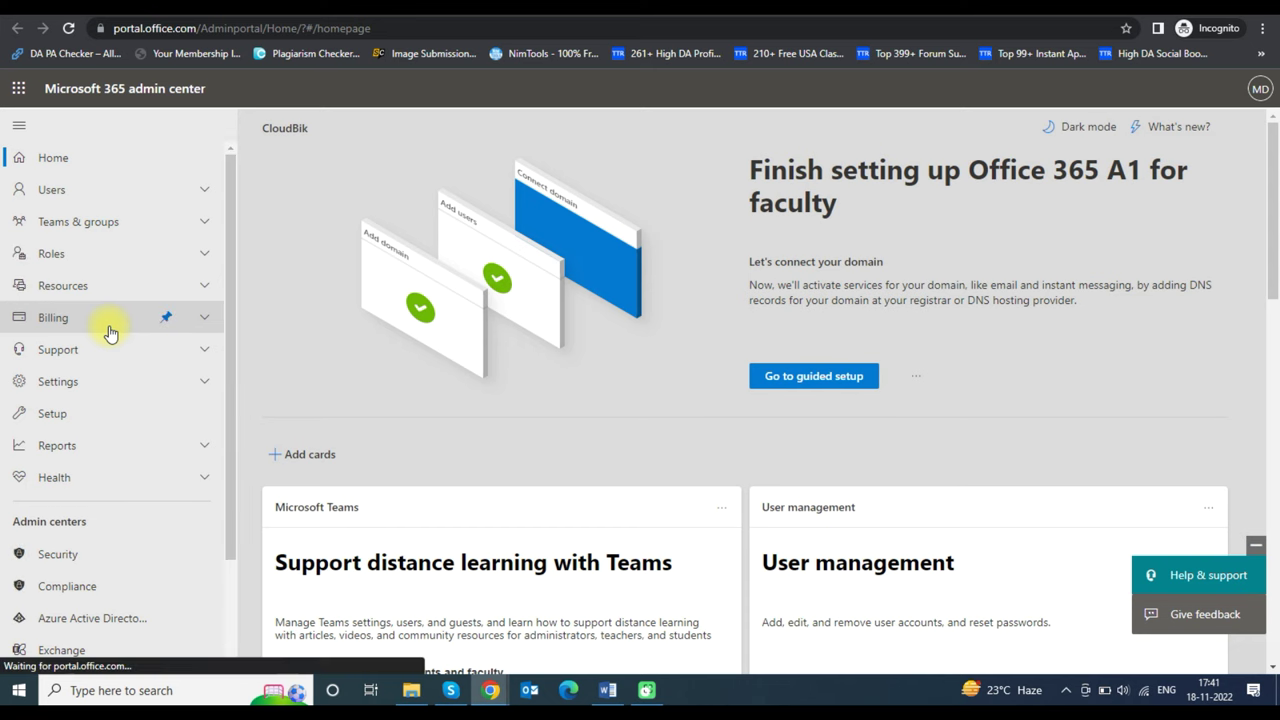
{"action": "scroll", "coordinate": [109, 331], "scroll_direction": "down", "scroll_amount": 2}
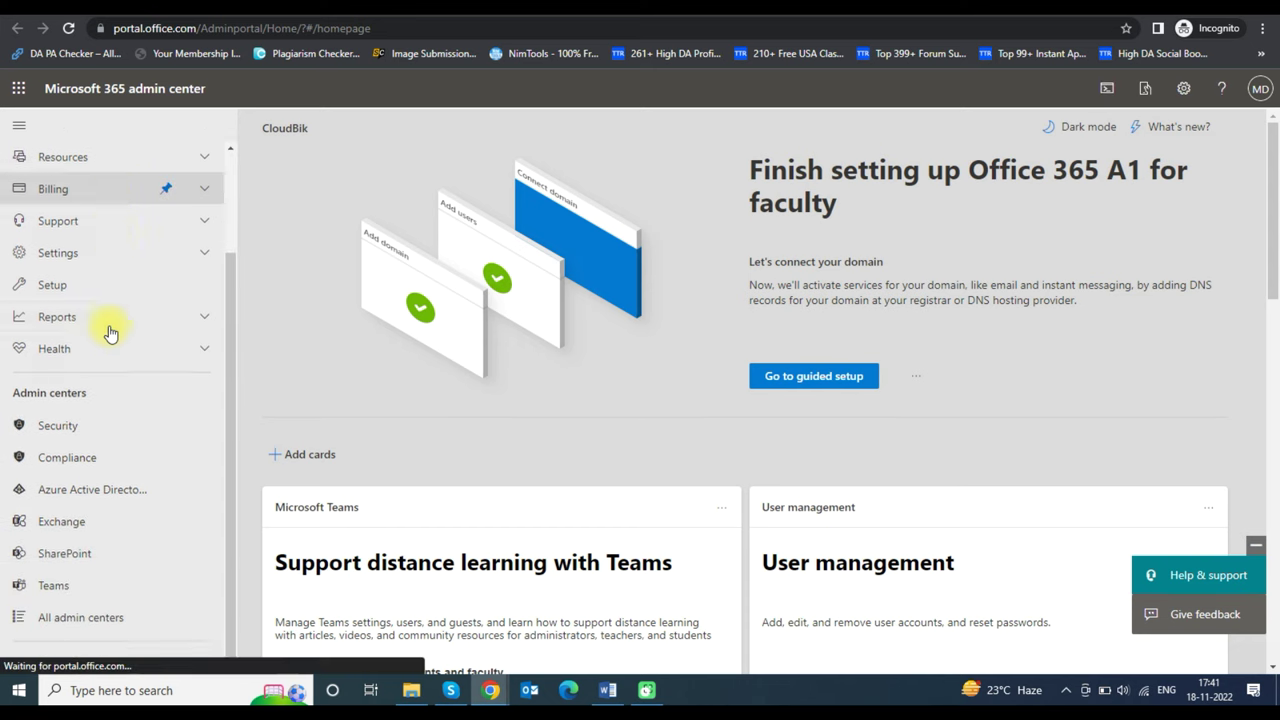
- In Microsoft Purview, open Data lifecycle management for Microsoft 365 and its Import page
{"action": "left_click", "coordinate": [71, 455]}
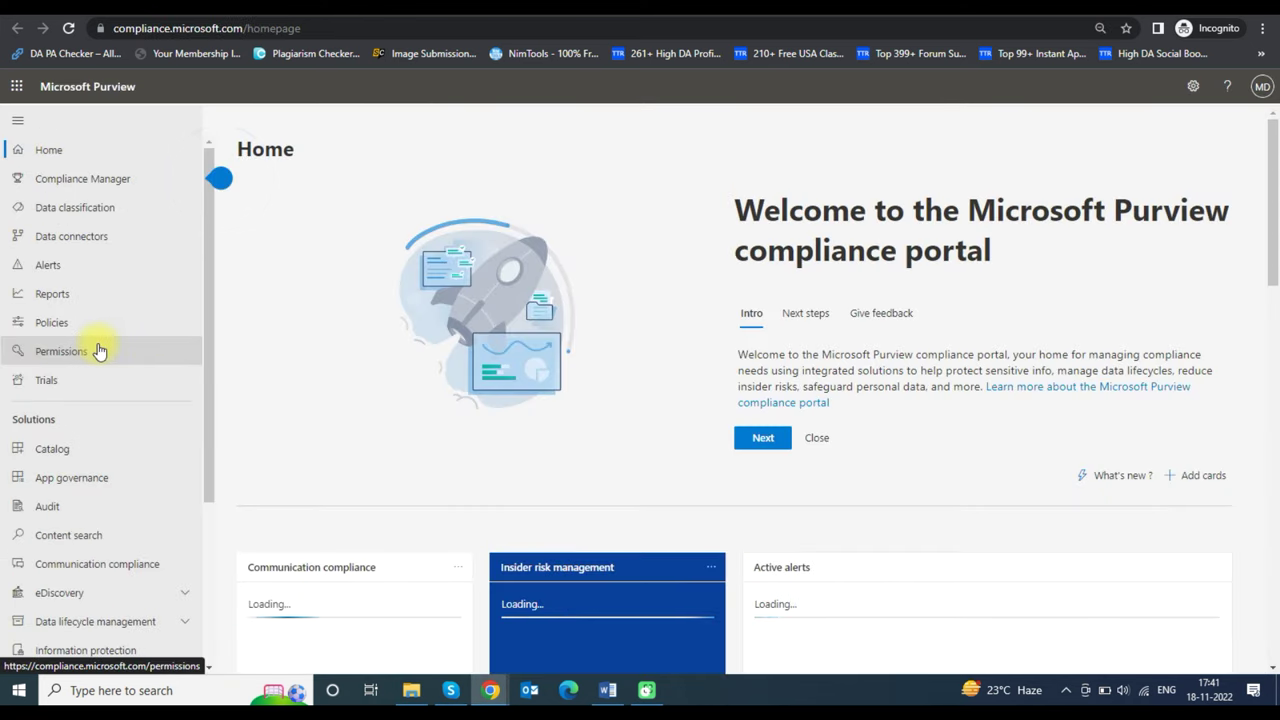
{"action": "scroll", "coordinate": [100, 350], "scroll_direction": "down", "scroll_amount": 2}
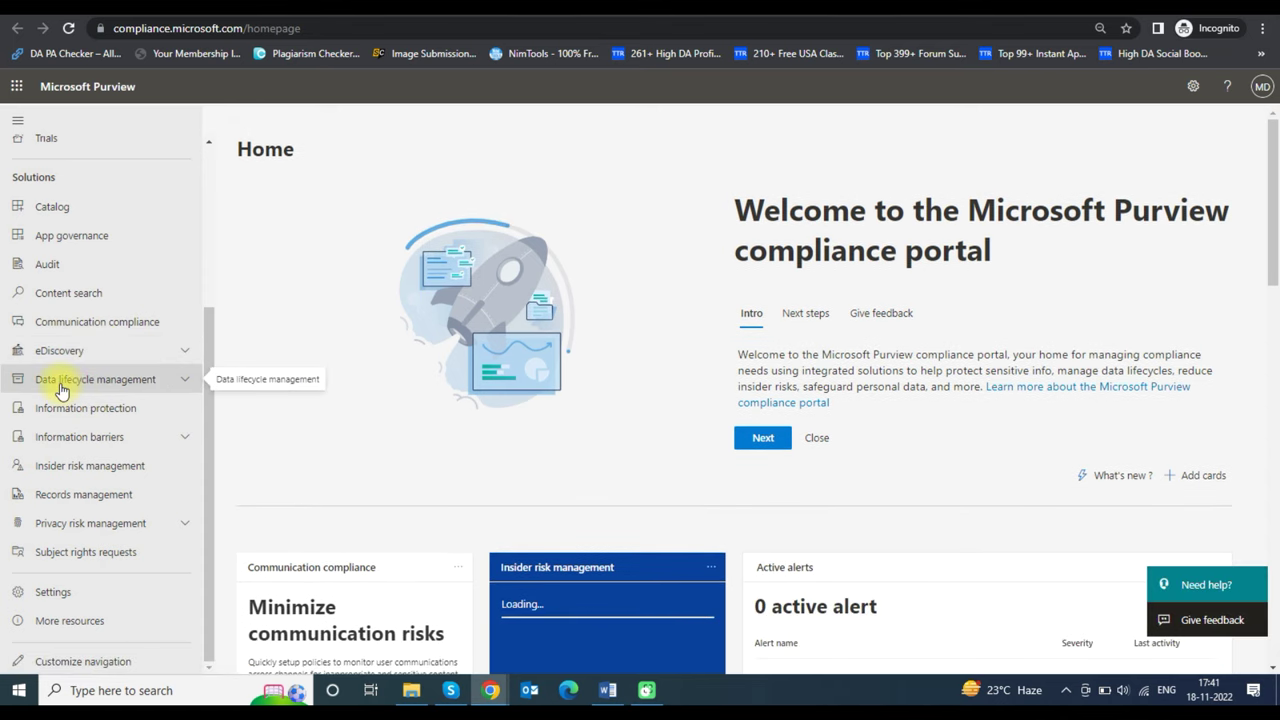
{"action": "left_click", "coordinate": [60, 385]}
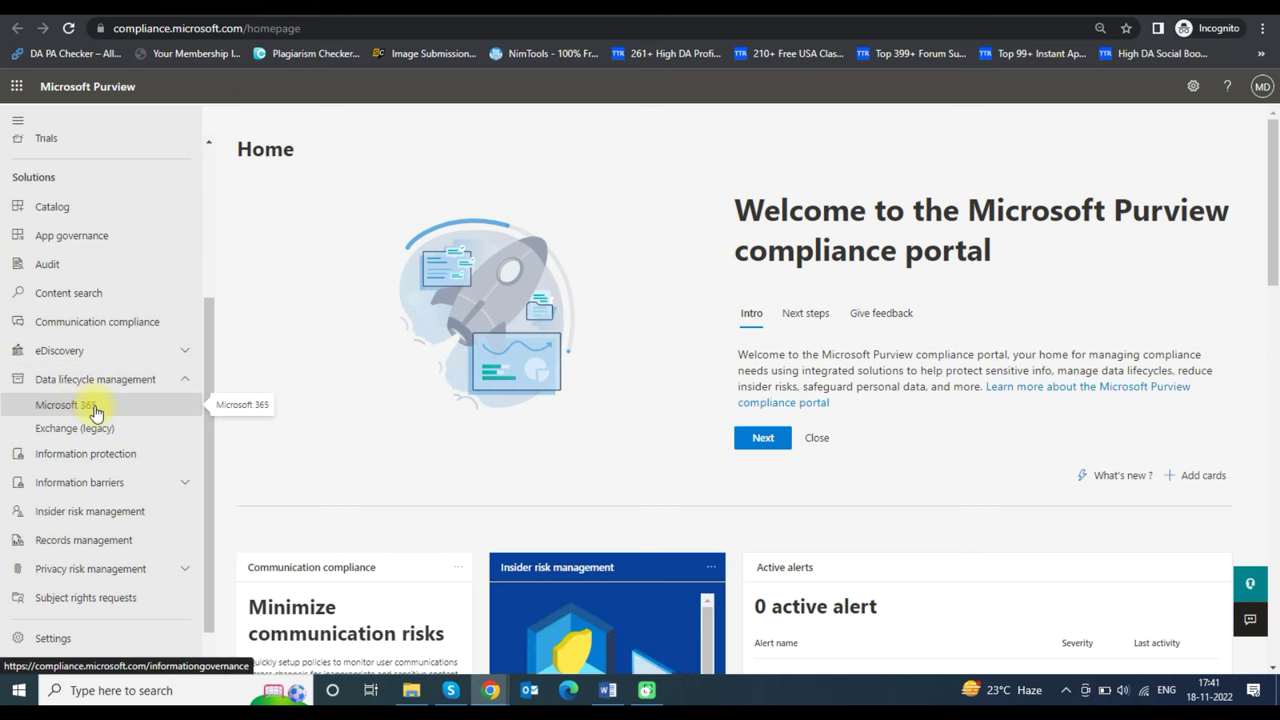
{"action": "left_click", "coordinate": [66, 405]}
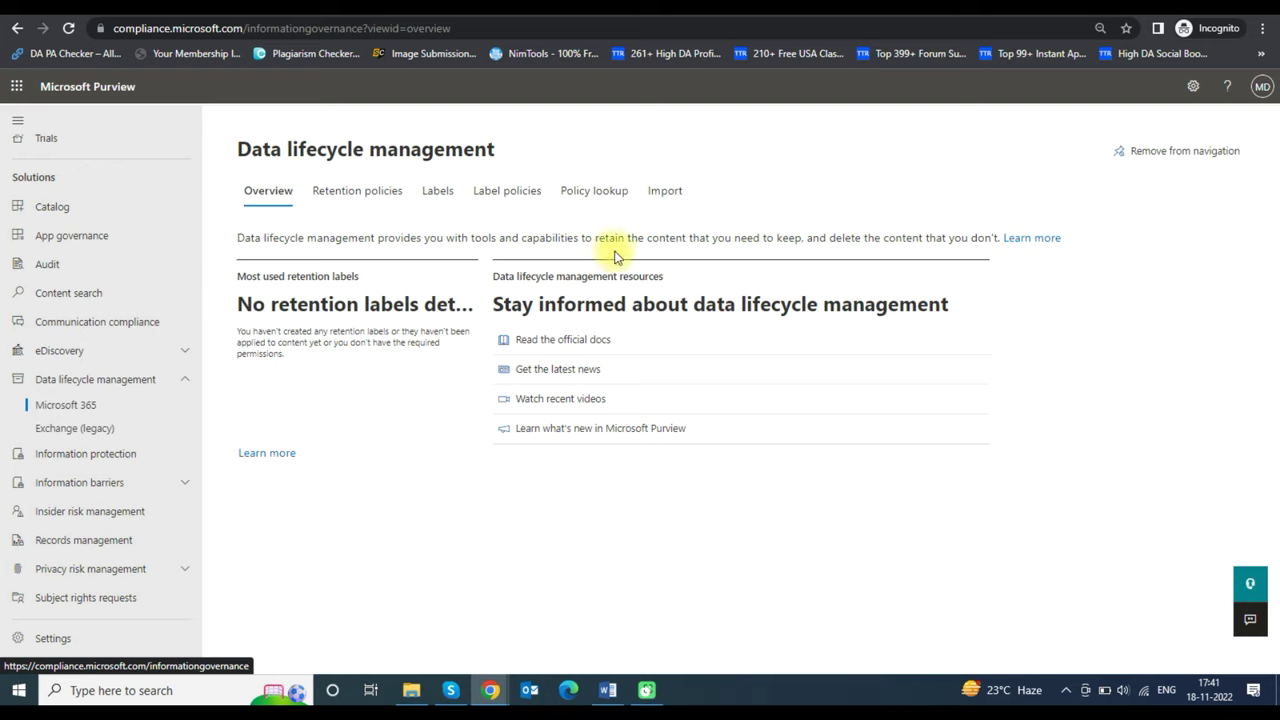
{"action": "left_click", "coordinate": [666, 192]}
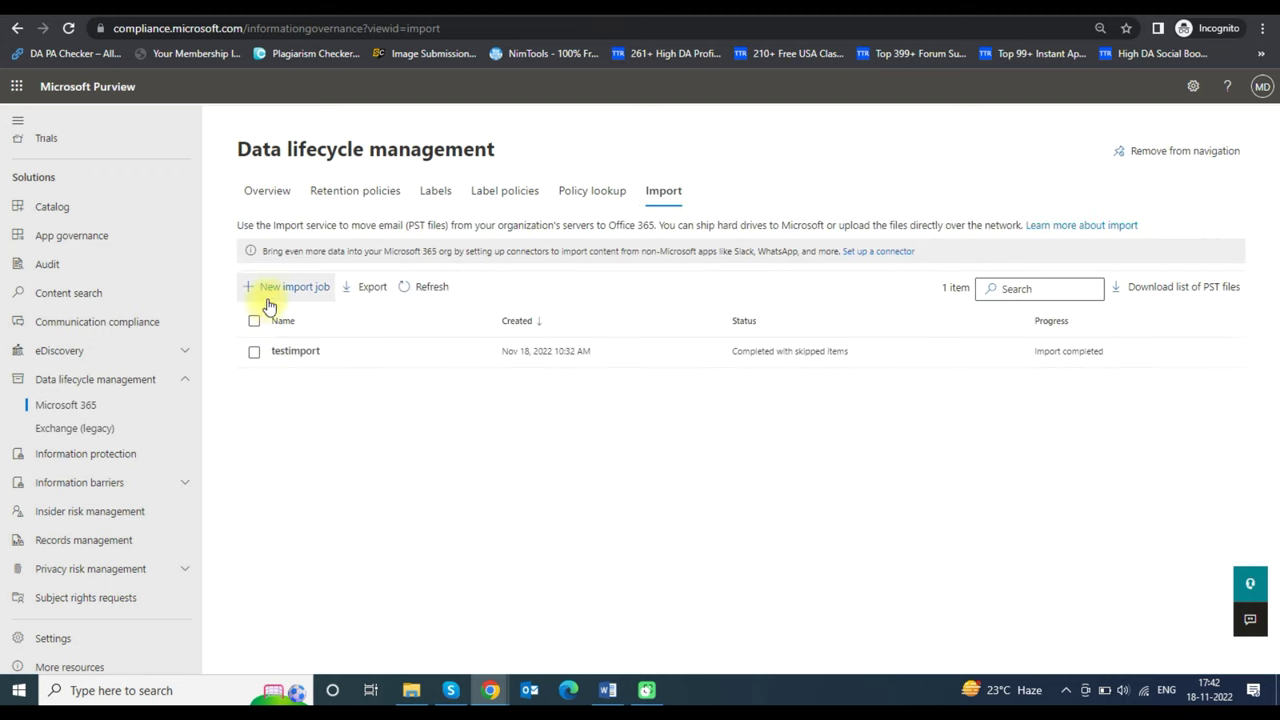
- Start a new PST import job named 'importpstfile'
{"action": "left_click", "coordinate": [283, 289]}
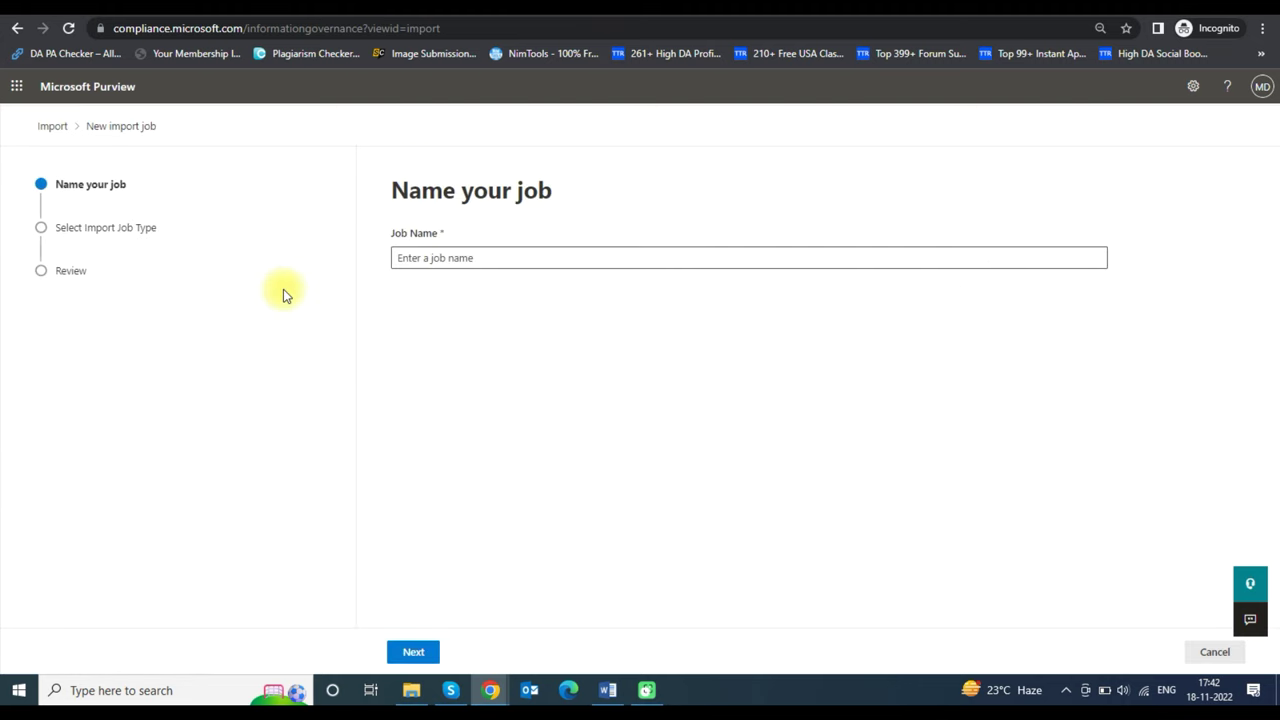
{"action": "left_click", "coordinate": [424, 257]}
{"action": "type", "text": "im"}
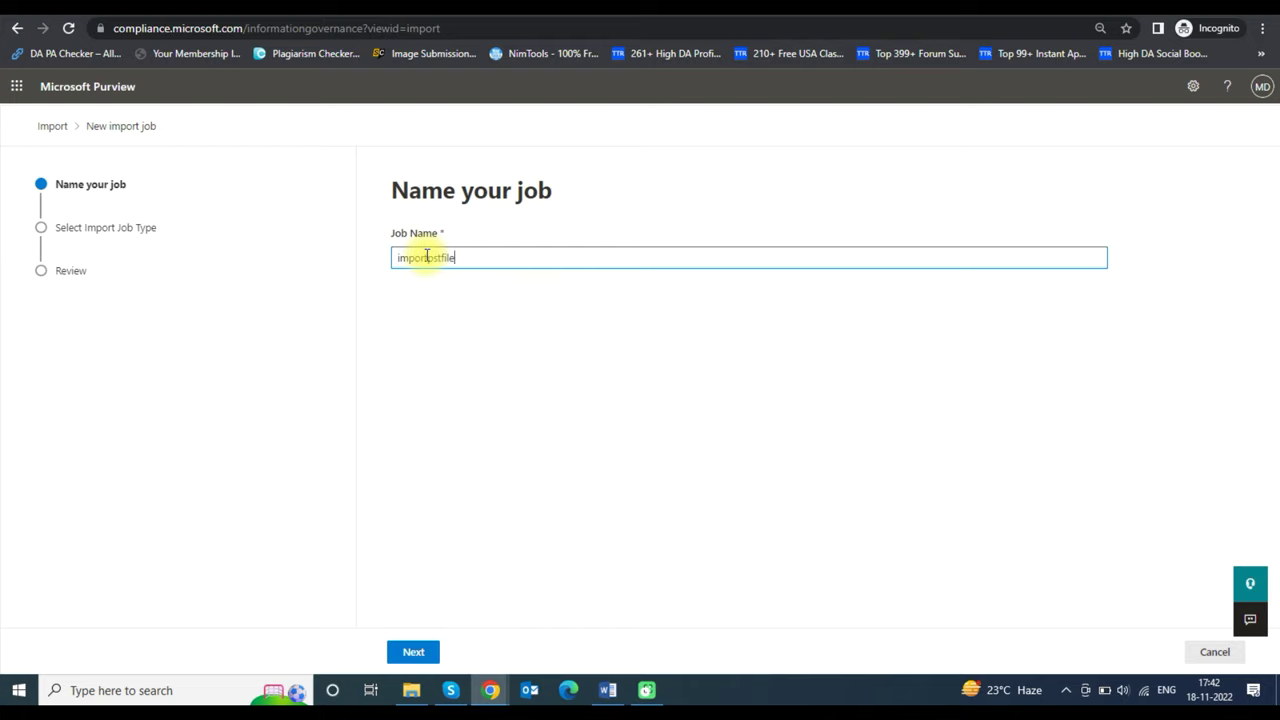
{"action": "type", "text": "portpstfile"}
{"action": "left_click", "coordinate": [413, 651]}
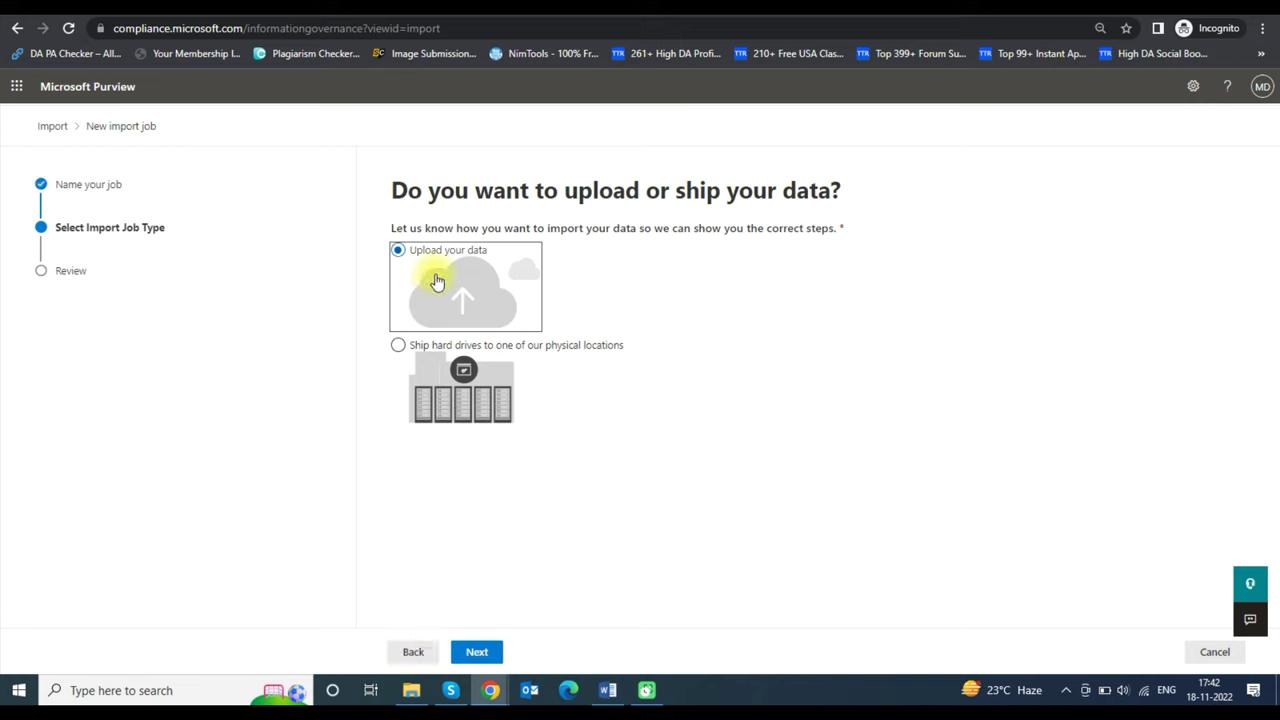
- Keep Upload your data, then reveal and copy the network upload SAS URL
{"action": "left_click", "coordinate": [478, 652]}
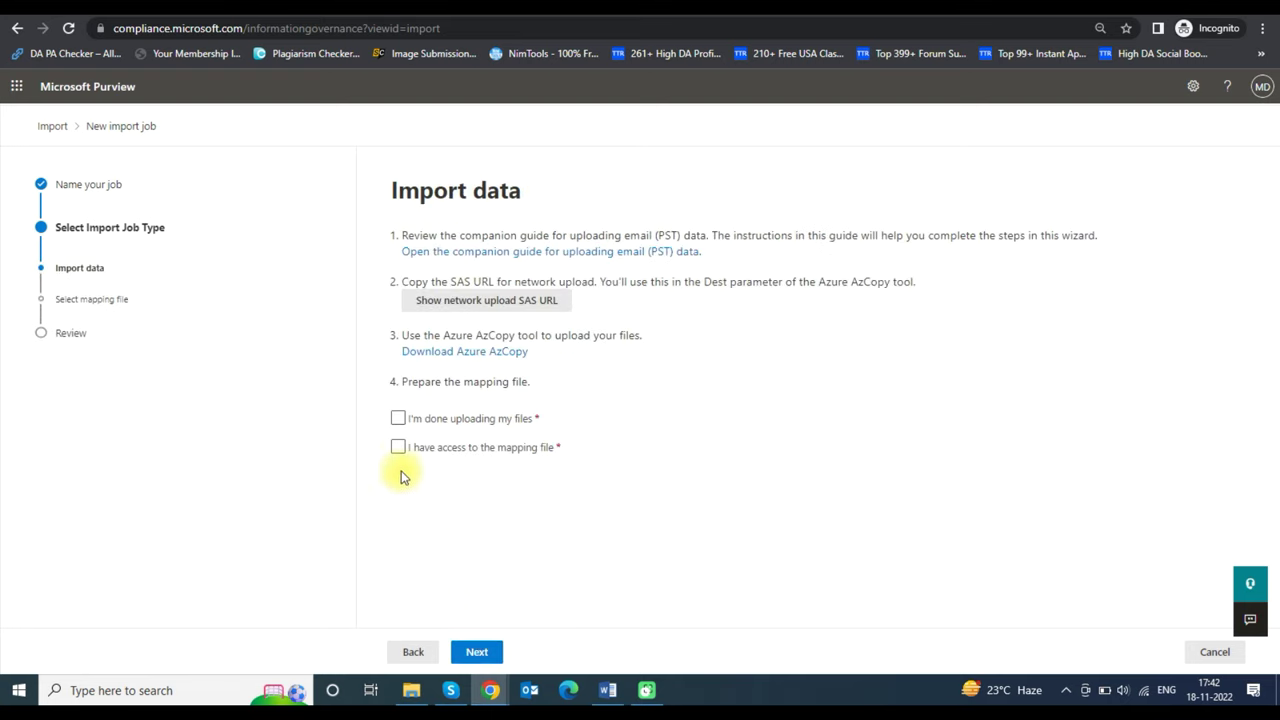
{"action": "left_click", "coordinate": [441, 303]}
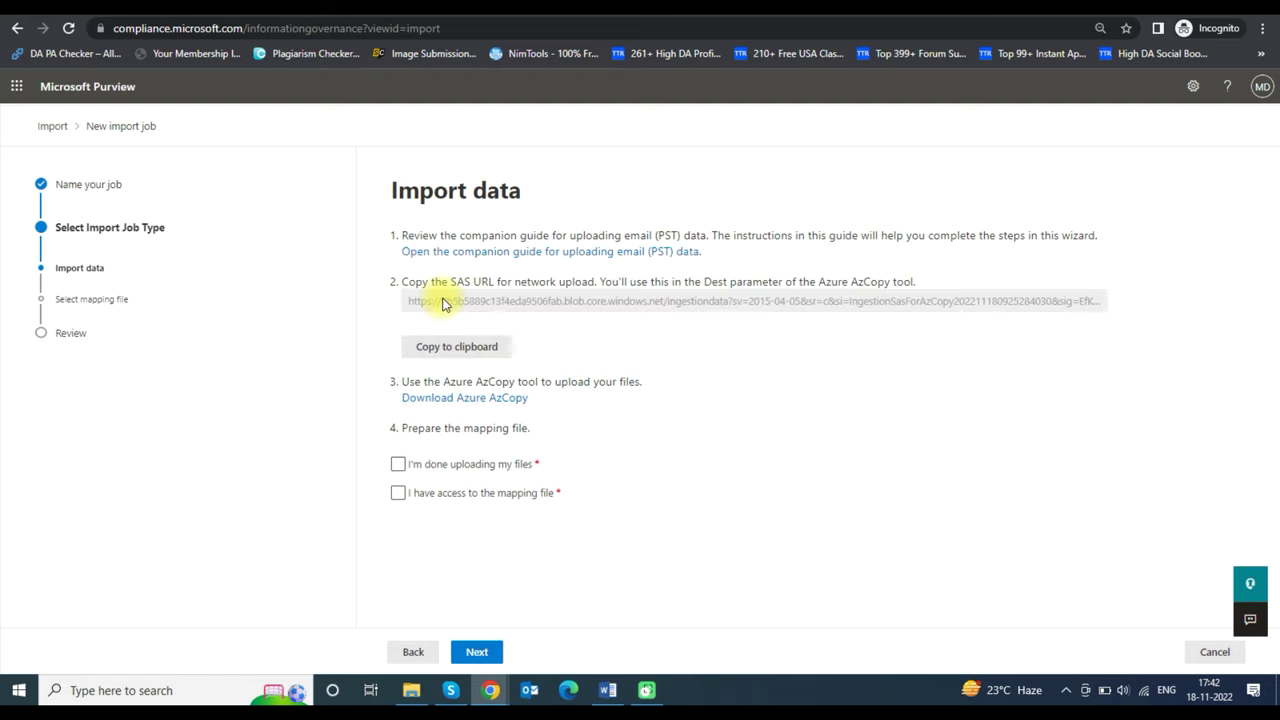
{"action": "left_click", "coordinate": [480, 353]}
{"action": "left_click", "coordinate": [475, 347]}
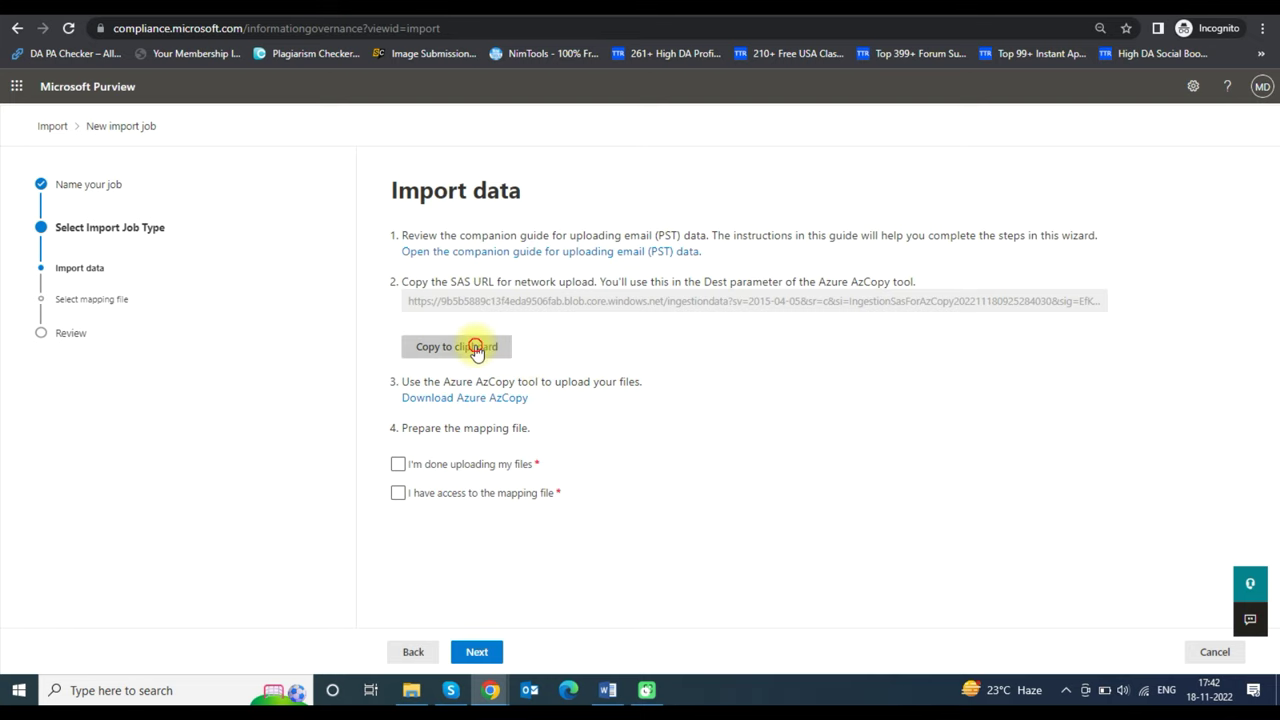
- Paste the copied SAS URL into a new Notepad note
{"action": "left_click", "coordinate": [165, 695]}
{"action": "type", "text": "notepad"}
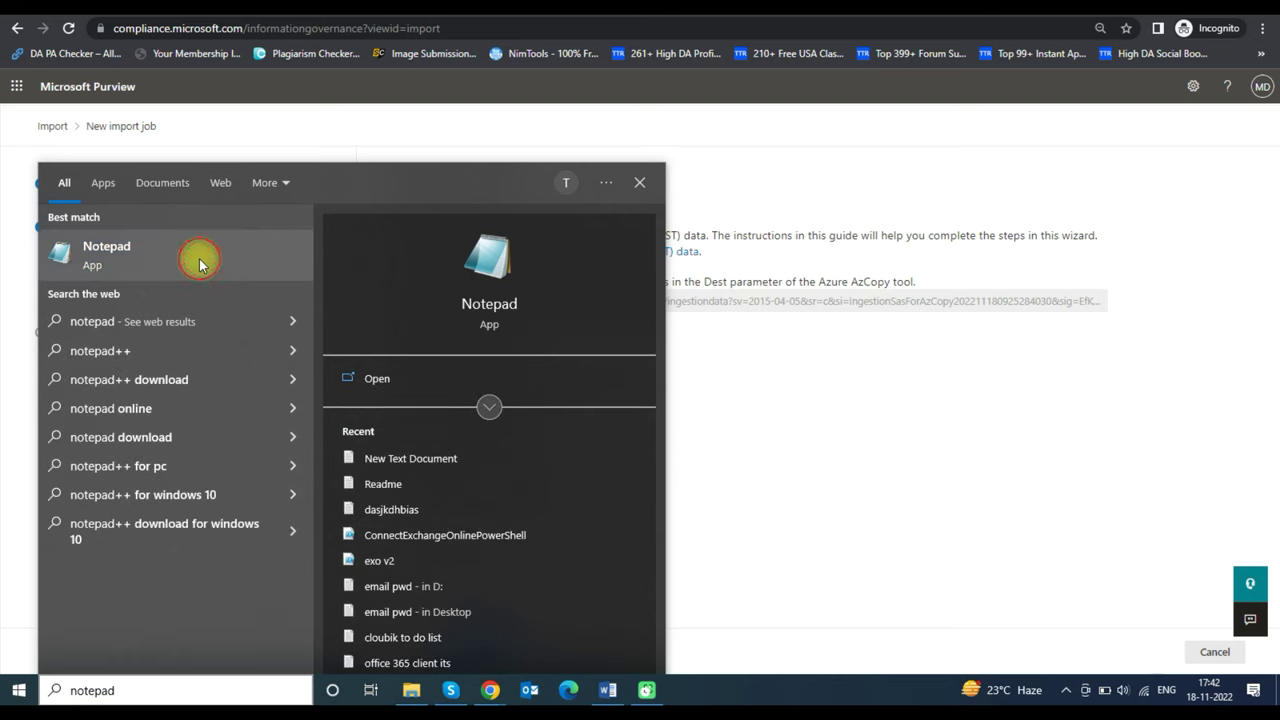
{"action": "left_click", "coordinate": [194, 257]}
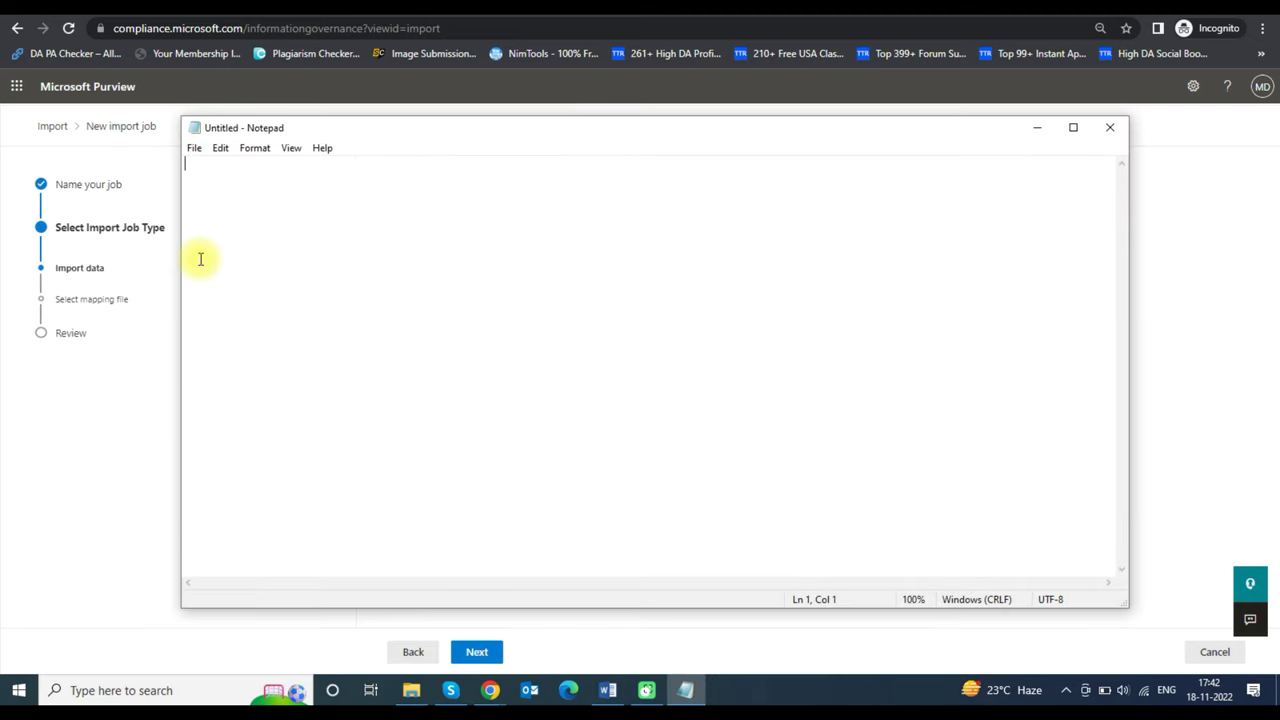
{"action": "key", "text": "ctrl+v"}
{"action": "left_click", "coordinate": [1037, 127]}
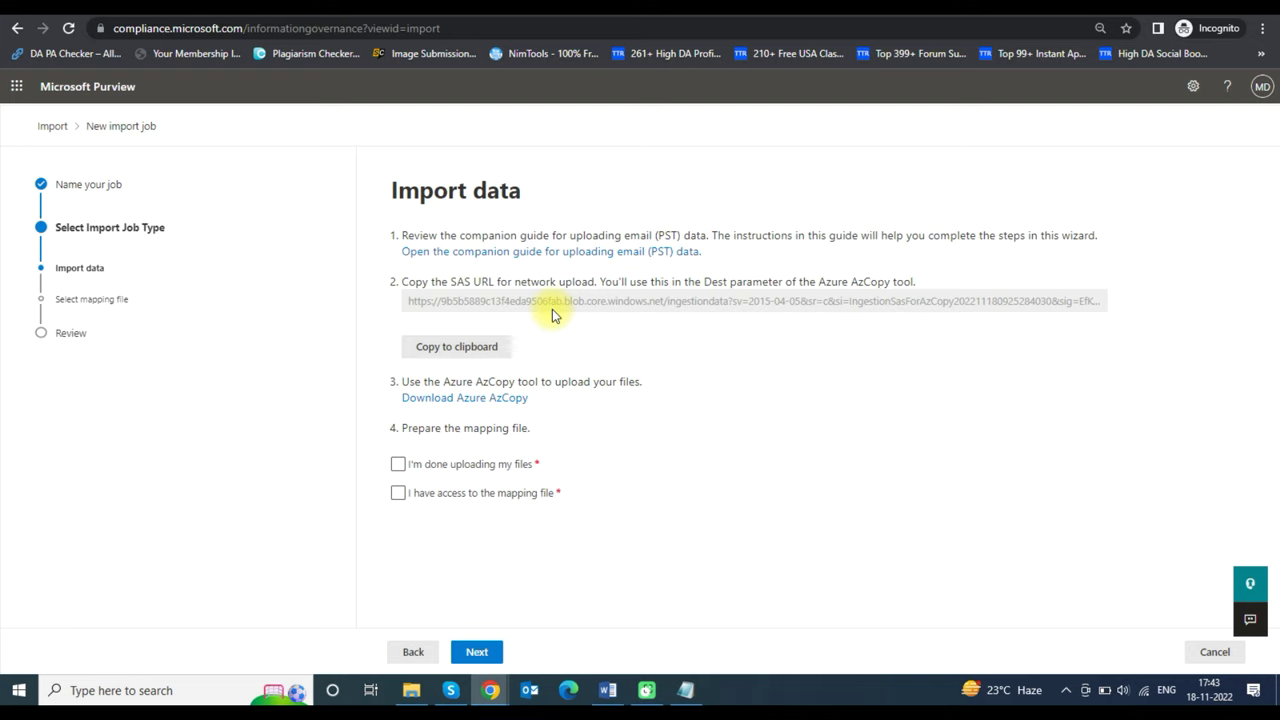
- Download the Windows 64-bit AzCopy zip from the Microsoft Learn AzCopy page
{"action": "left_click", "coordinate": [483, 398]}
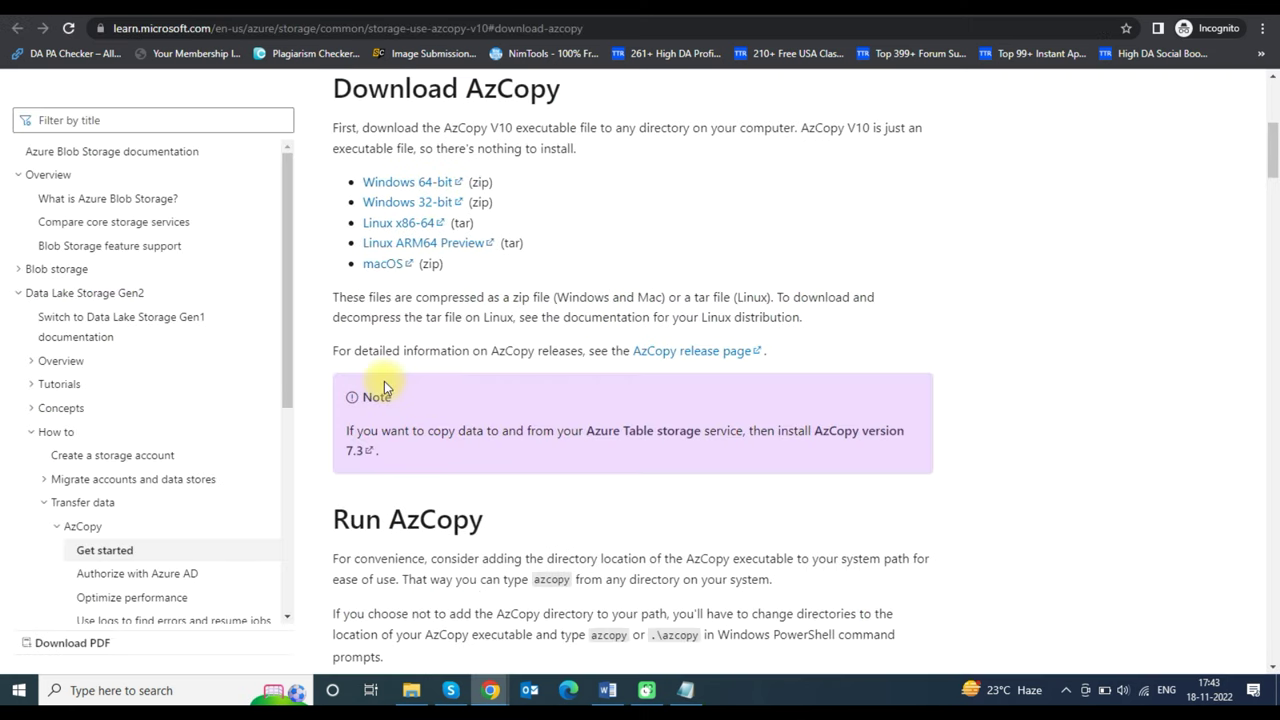
{"action": "scroll", "coordinate": [384, 388], "scroll_direction": "up", "scroll_amount": 2}
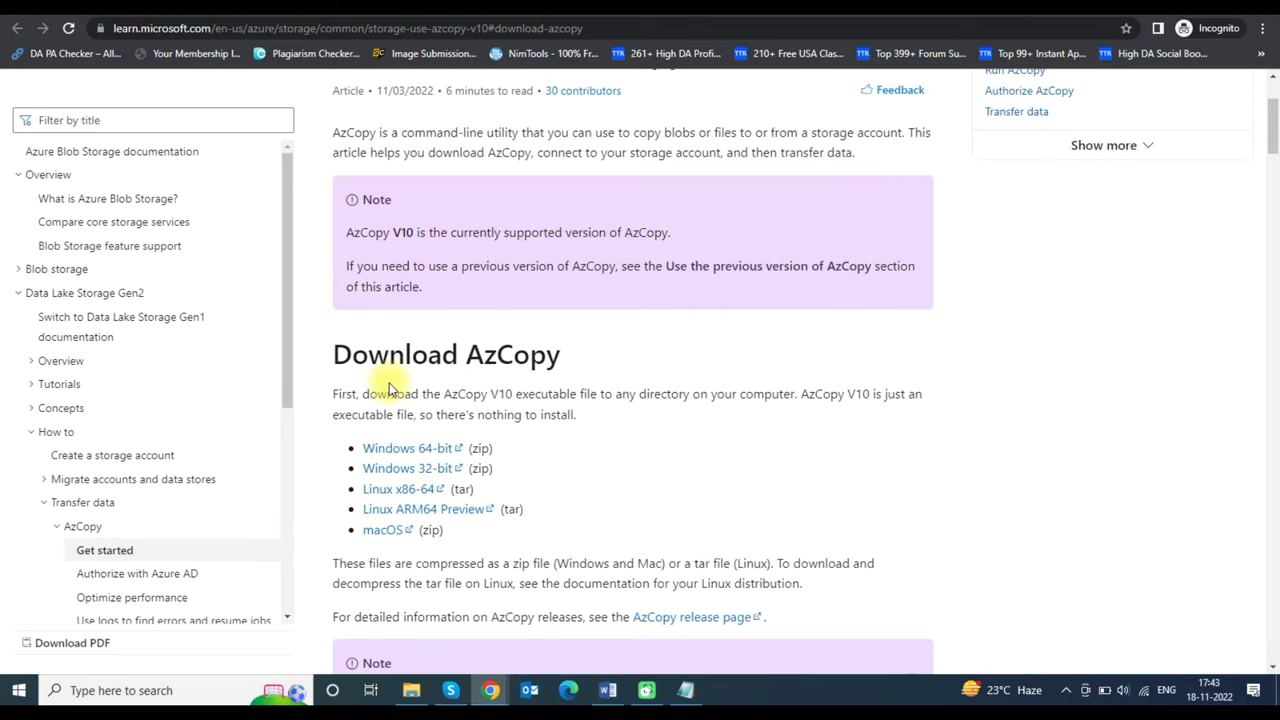
{"action": "scroll", "coordinate": [384, 388], "scroll_direction": "down", "scroll_amount": 2}
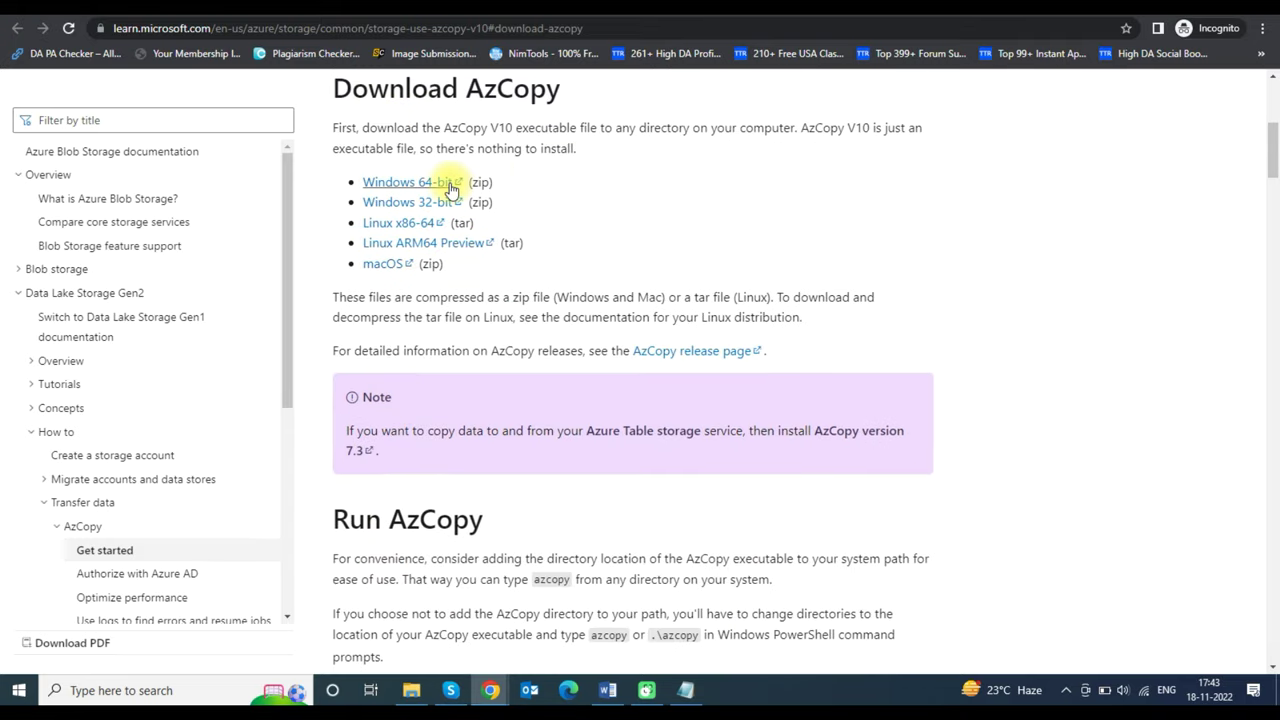
{"action": "left_click", "coordinate": [397, 186]}
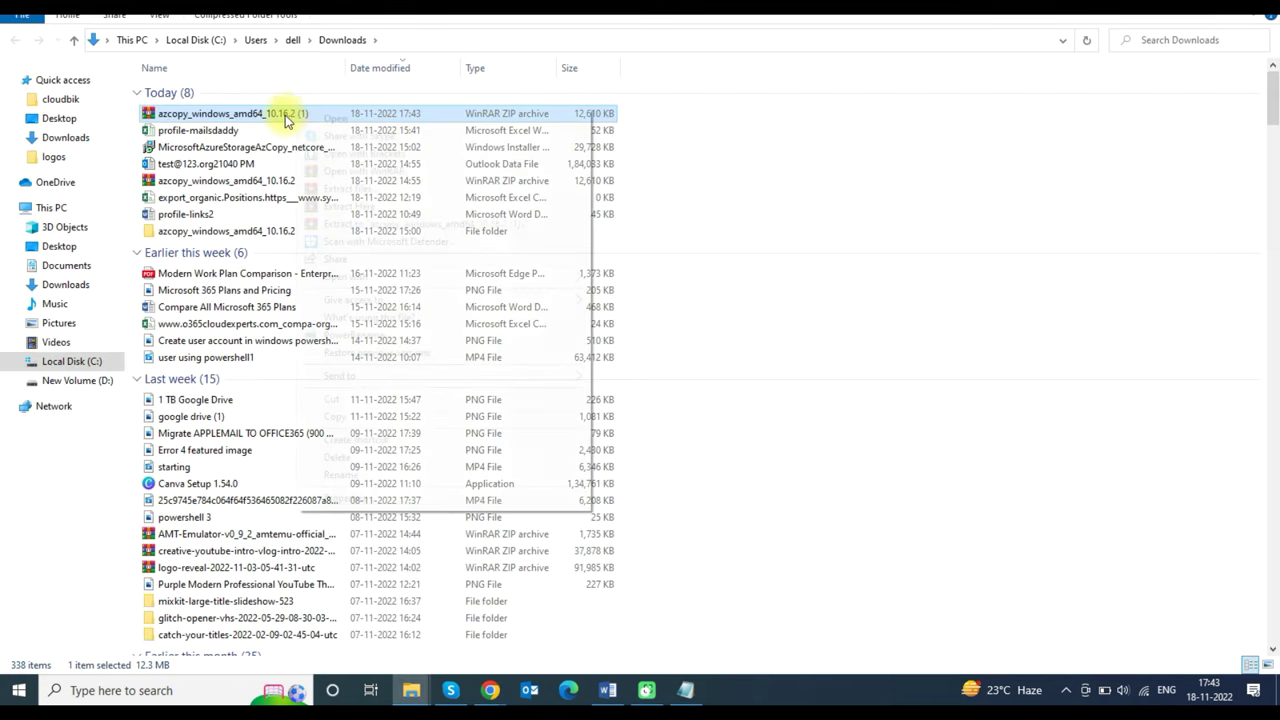
- Extract the AzCopy zip into Downloads and copy the azcopy_windows_amd64_10.16.2 folder path
{"action": "right_click", "coordinate": [268, 118]}
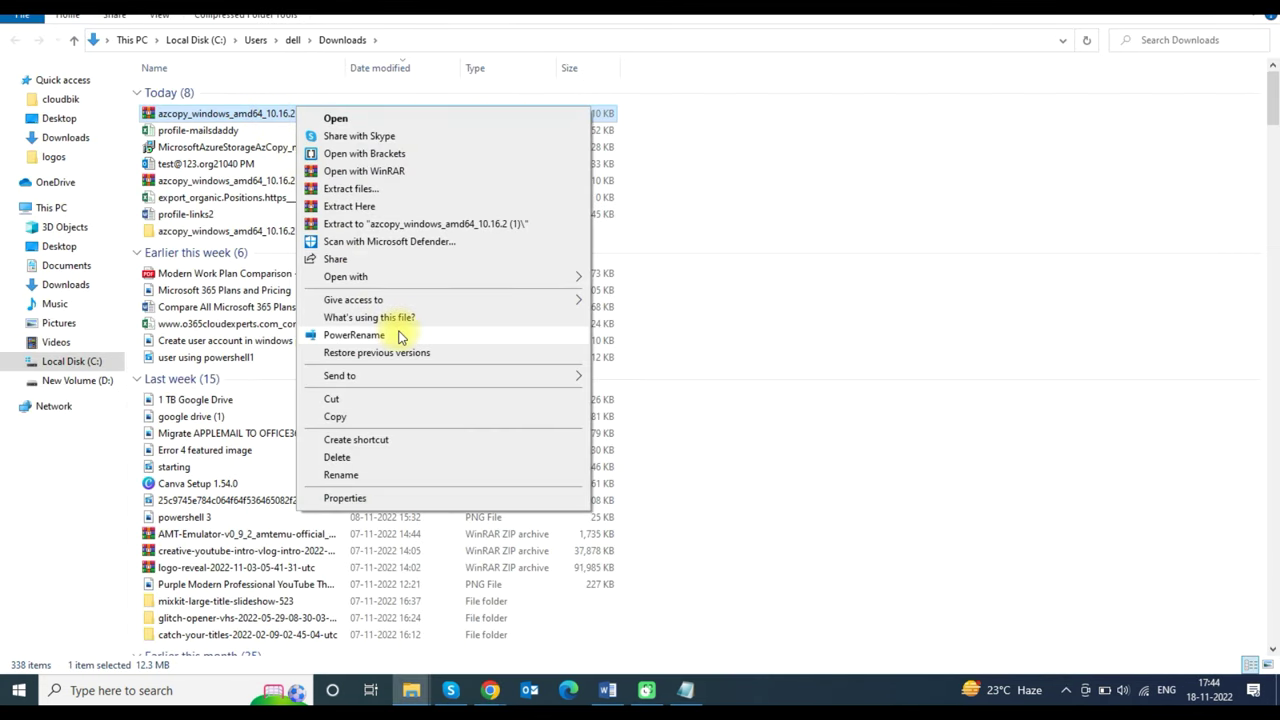
{"action": "left_click", "coordinate": [397, 190]}
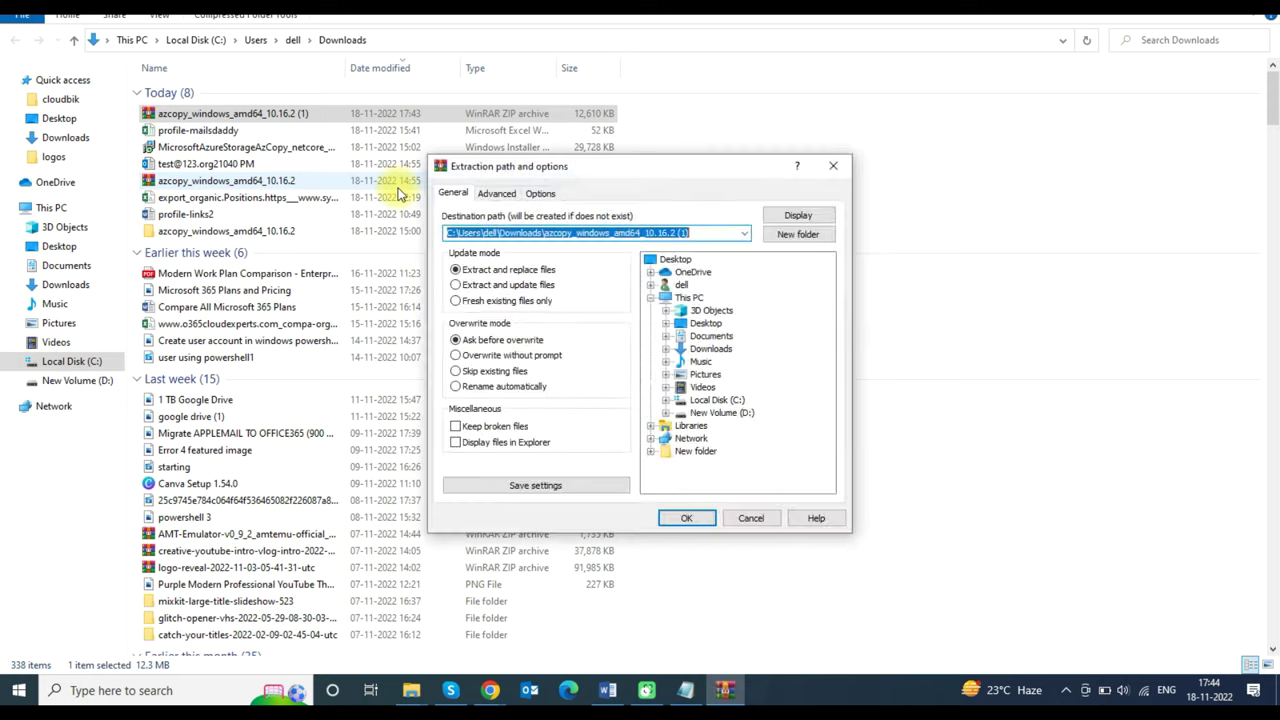
{"action": "key", "text": "Return"}
{"action": "double_click", "coordinate": [294, 248]}
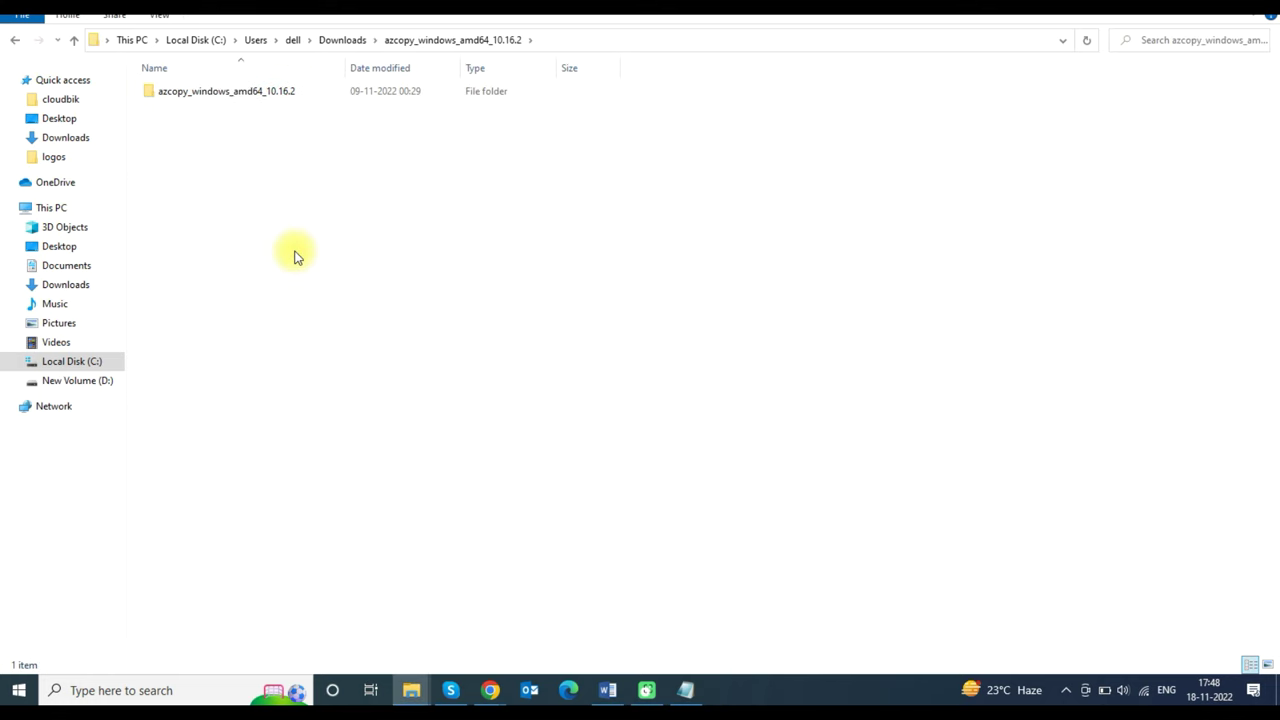
{"action": "double_click", "coordinate": [309, 94]}
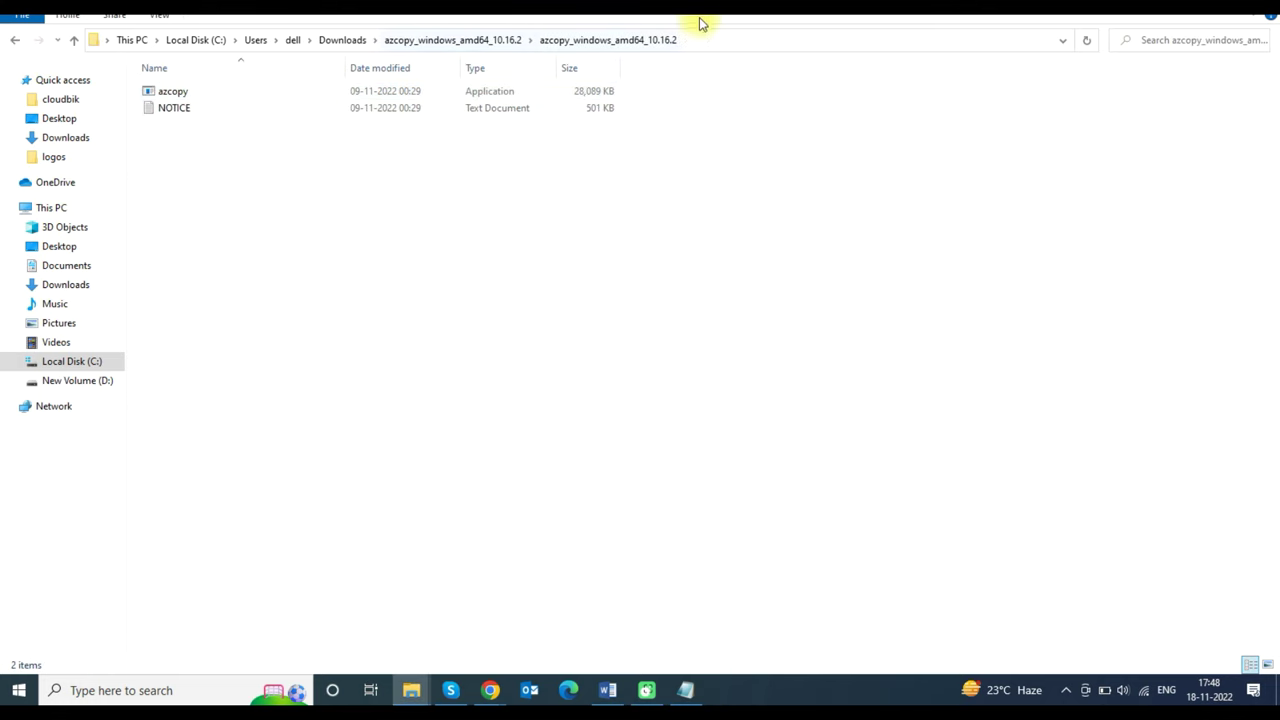
{"action": "left_click", "coordinate": [730, 40]}
{"action": "key", "text": "ctrl+c"}
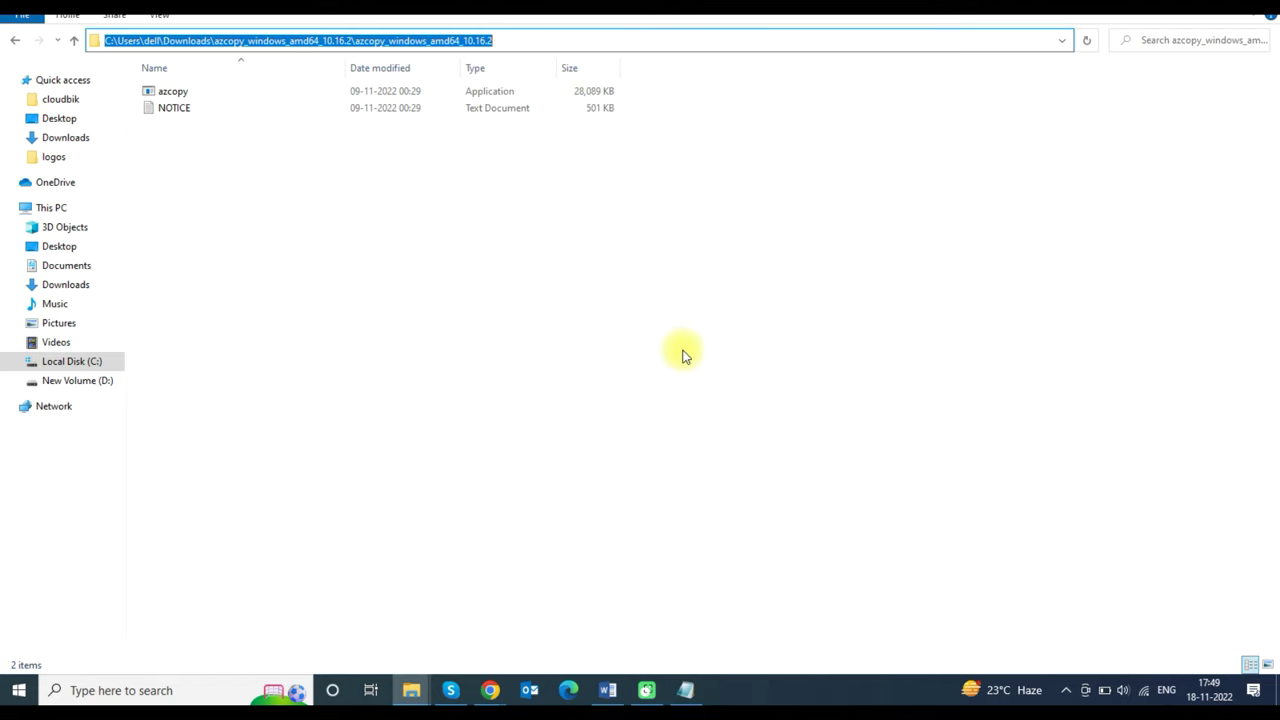
{"action": "left_click", "coordinate": [686, 690]}
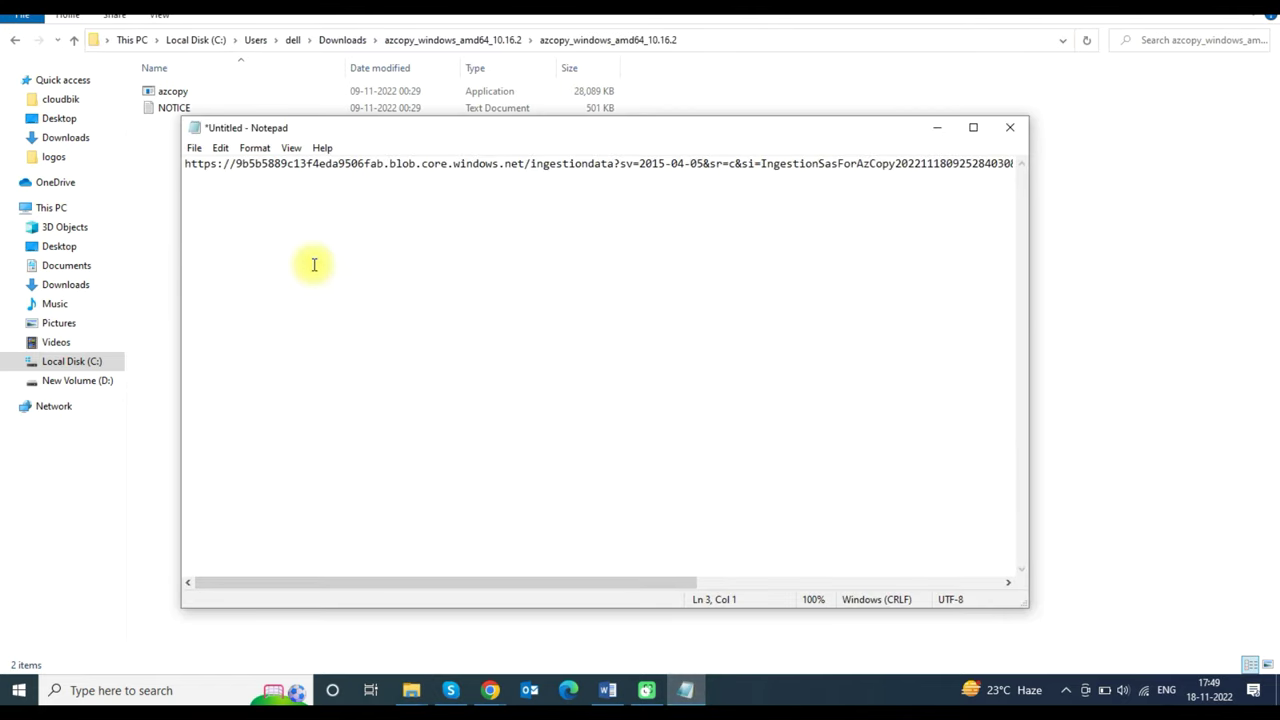
- Save the AzCopy folder path in the note and cd into that folder in Command Prompt
{"action": "key", "text": "ctrl+v"}
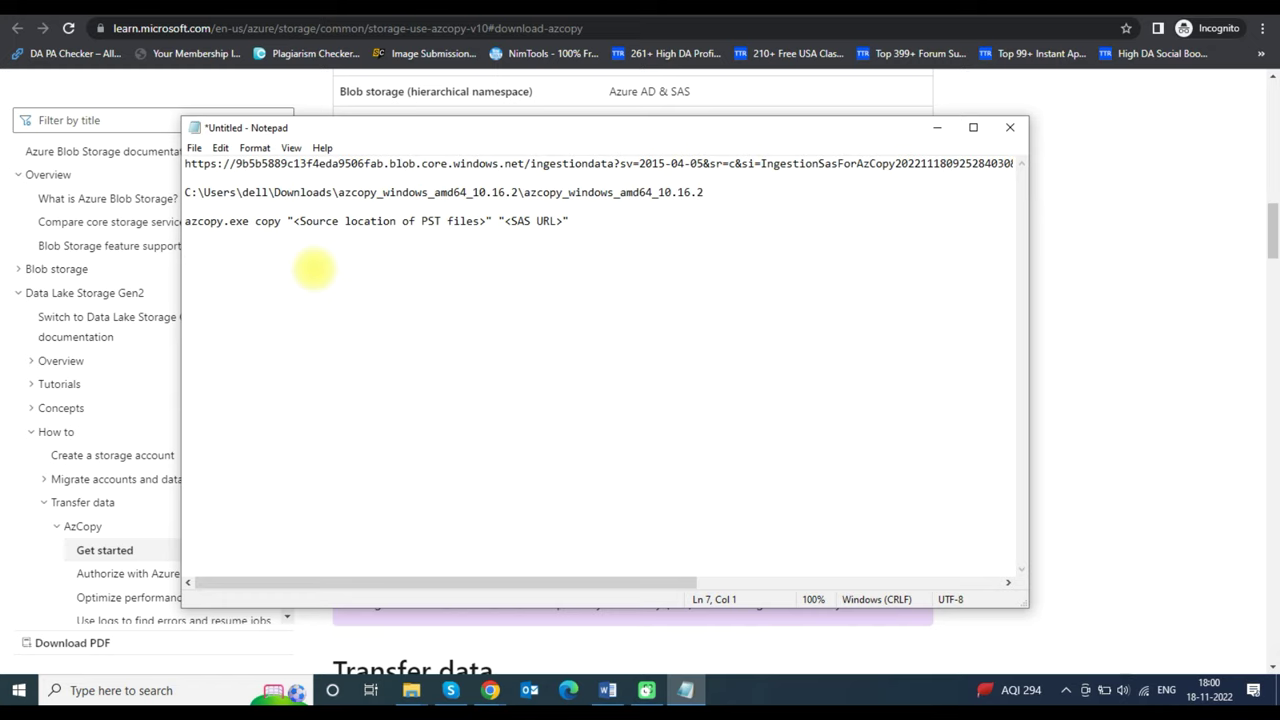
{"action": "left_click", "coordinate": [163, 700]}
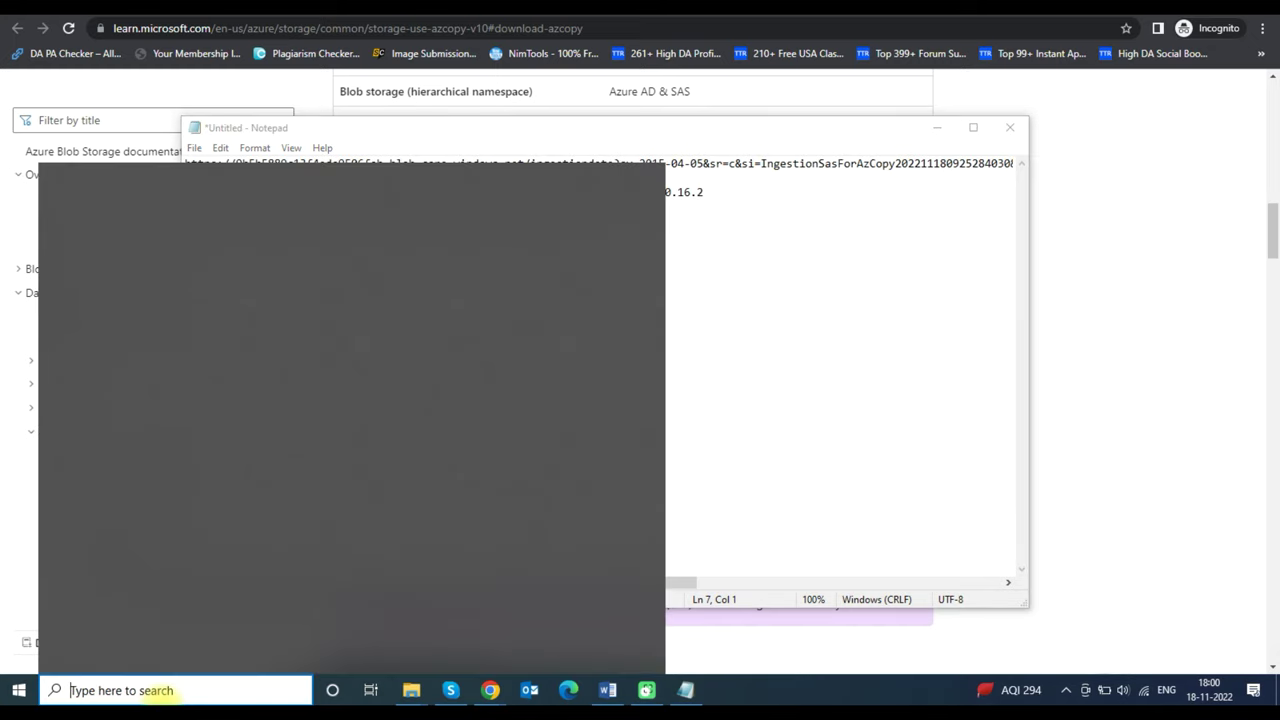
{"action": "type", "text": "Comm"}
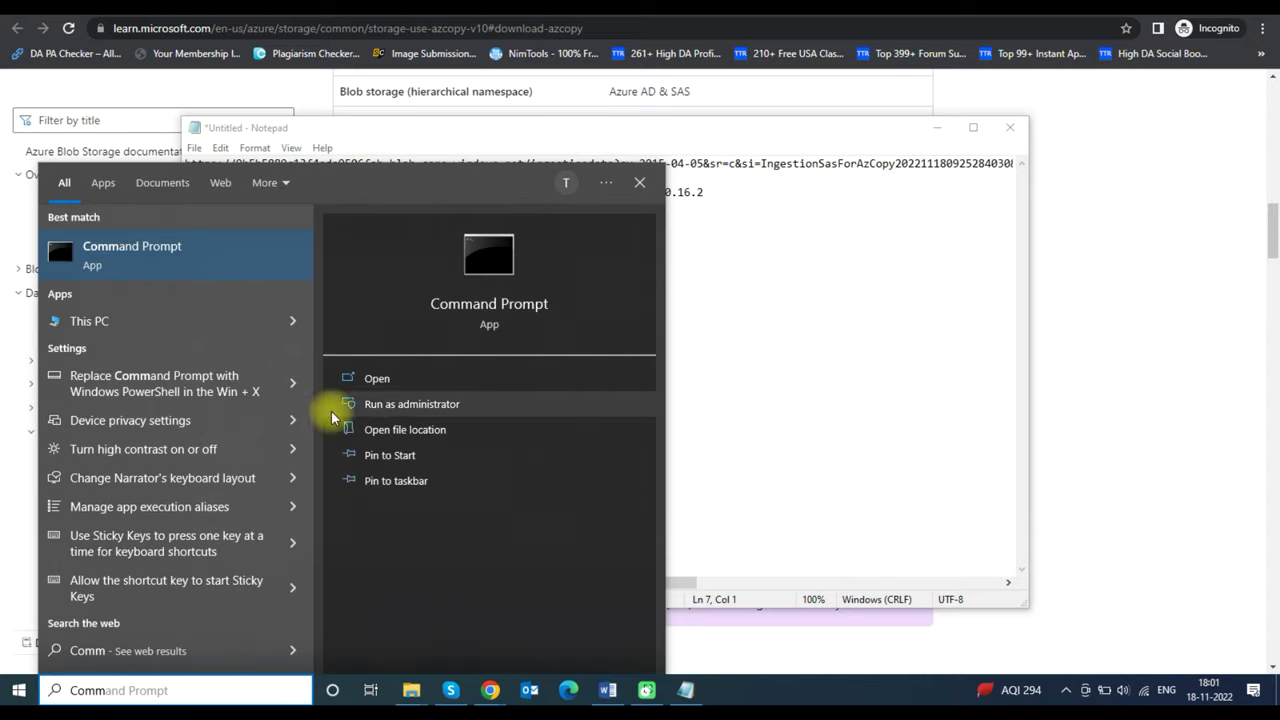
{"action": "left_click", "coordinate": [420, 378]}
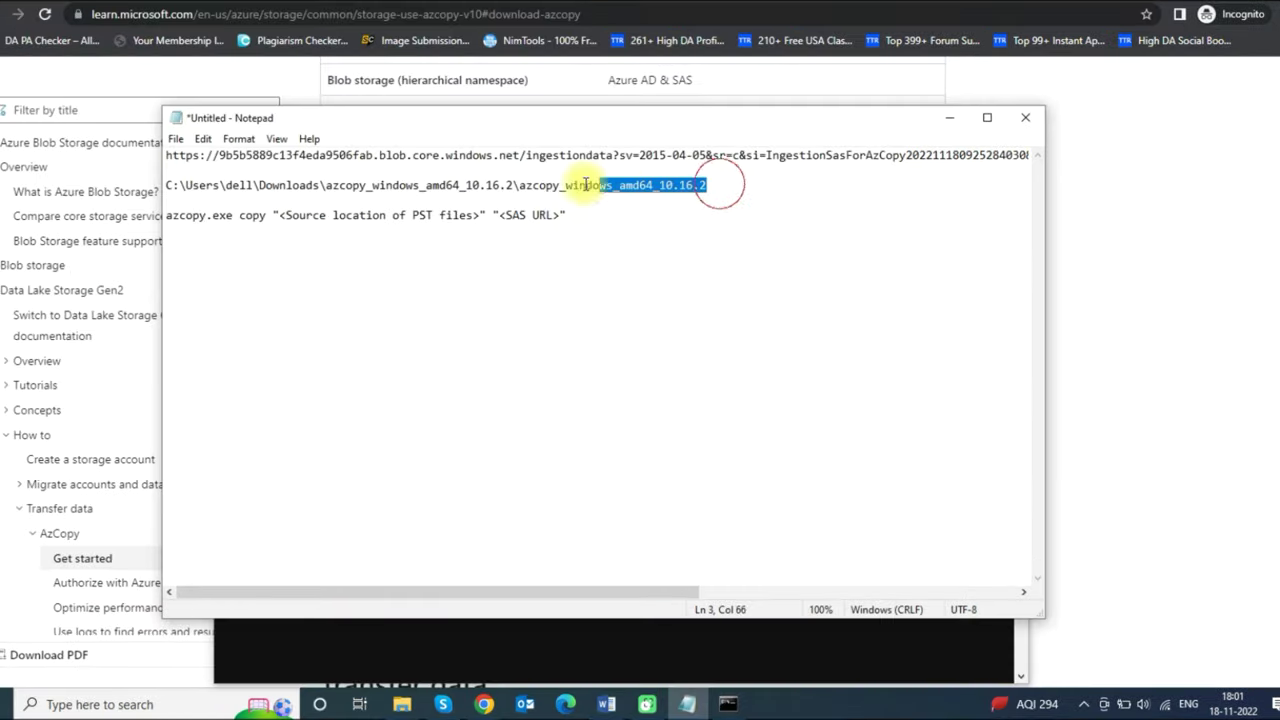
{"action": "left_click_drag", "start_coordinate": [707, 195], "coordinate": [107, 197]}
{"action": "key", "text": "ctrl+c"}
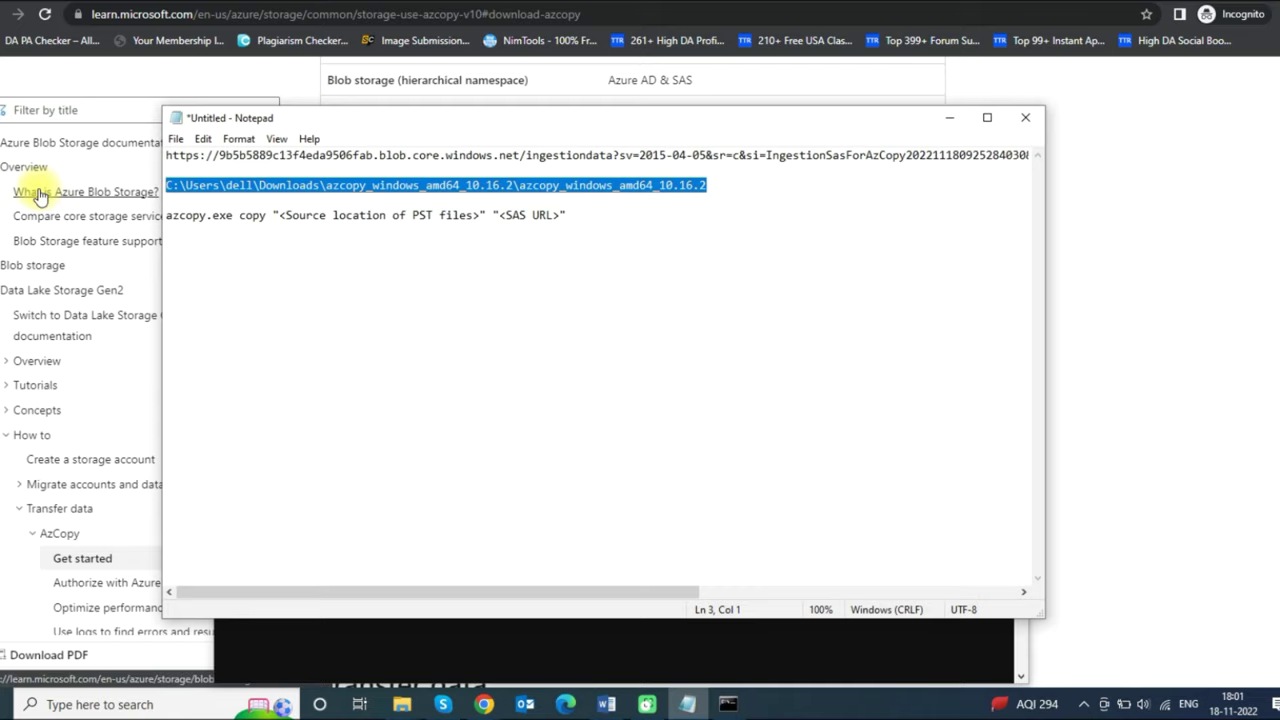
{"action": "key", "text": "alt+Tab"}
{"action": "type", "text": "cd"}
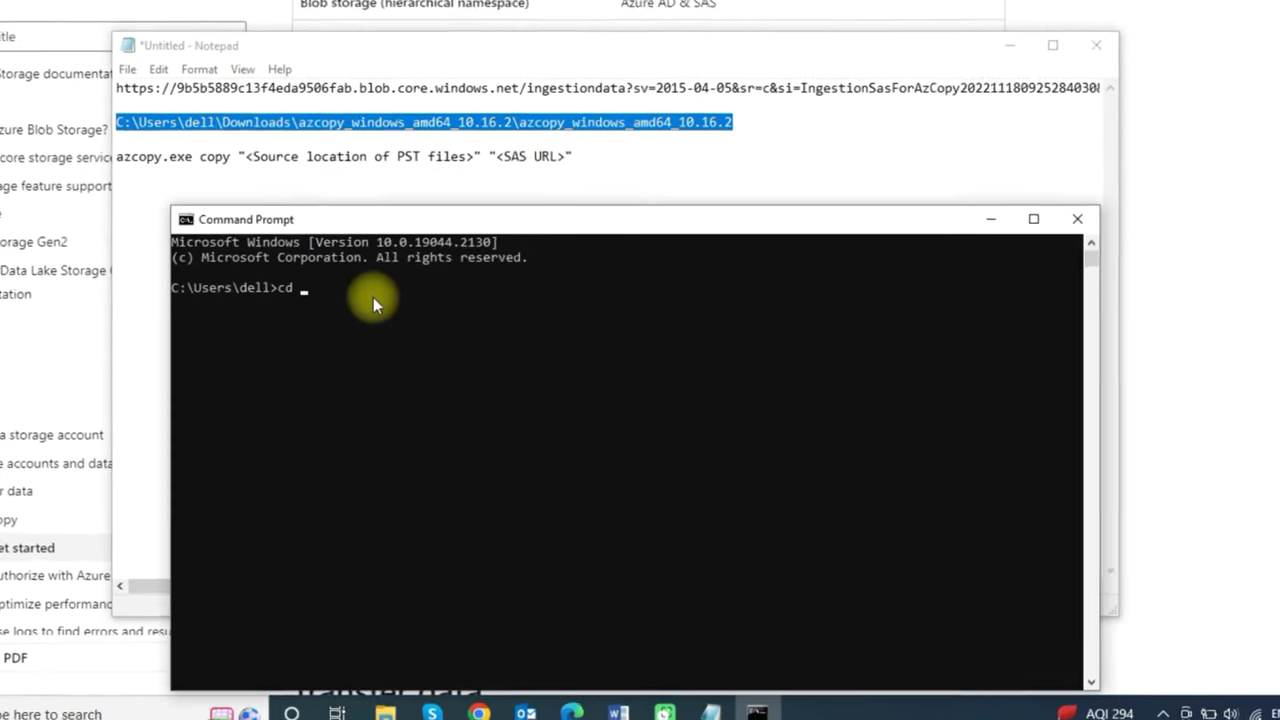
{"action": "key", "text": "ctrl+v"}
{"action": "key", "text": "Return"}
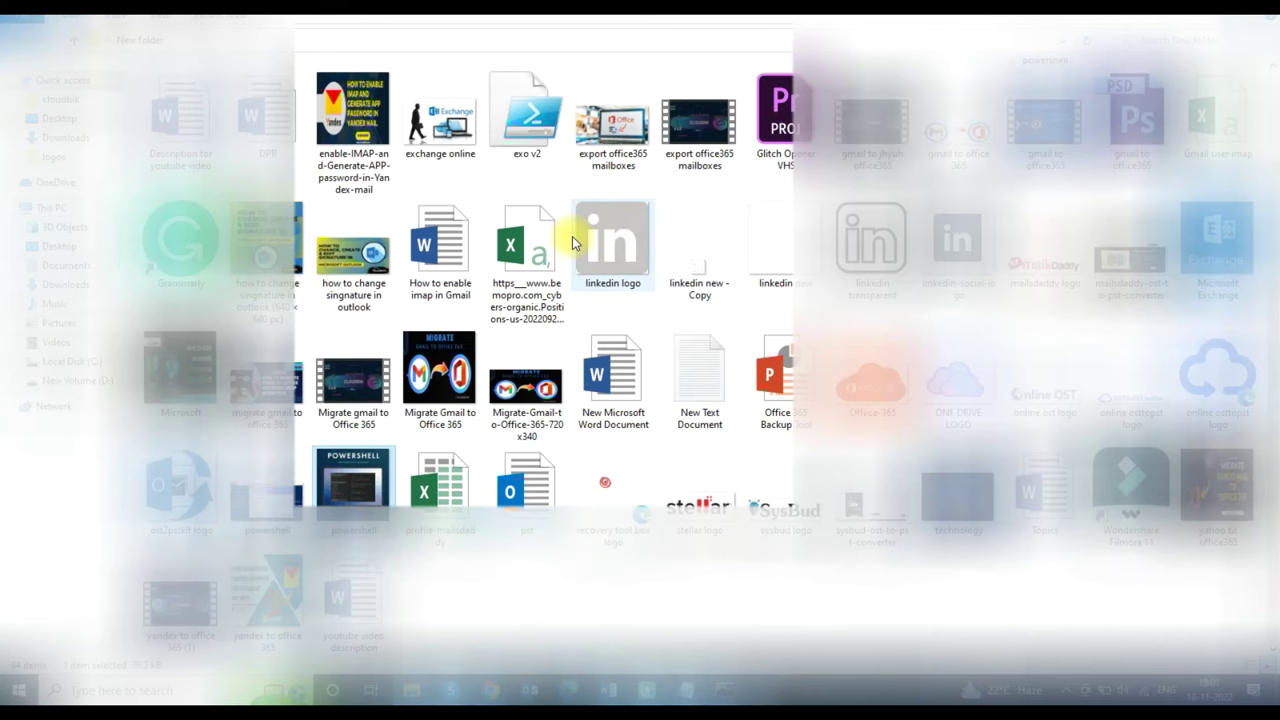
- Copy the pst file's Location (Desktop\New folder) from Properties into Notepad, appending \pst.pst
{"action": "left_click", "coordinate": [518, 490]}
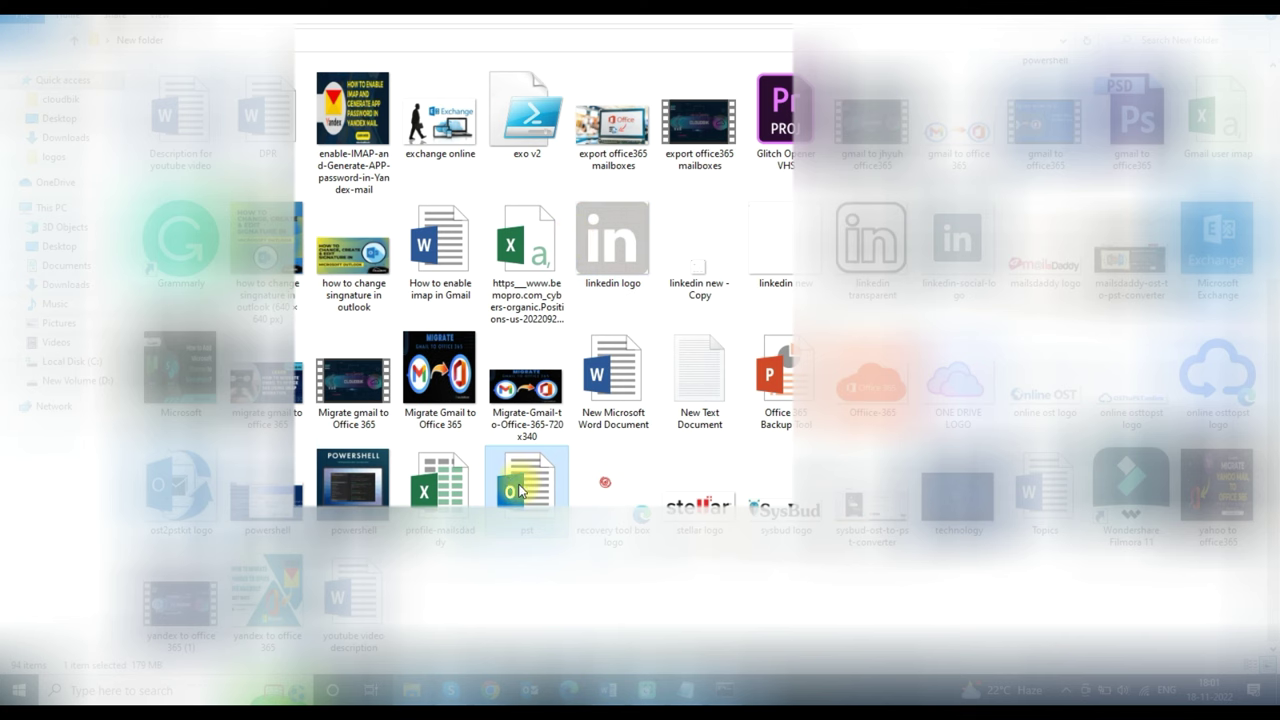
{"action": "right_click", "coordinate": [518, 490]}
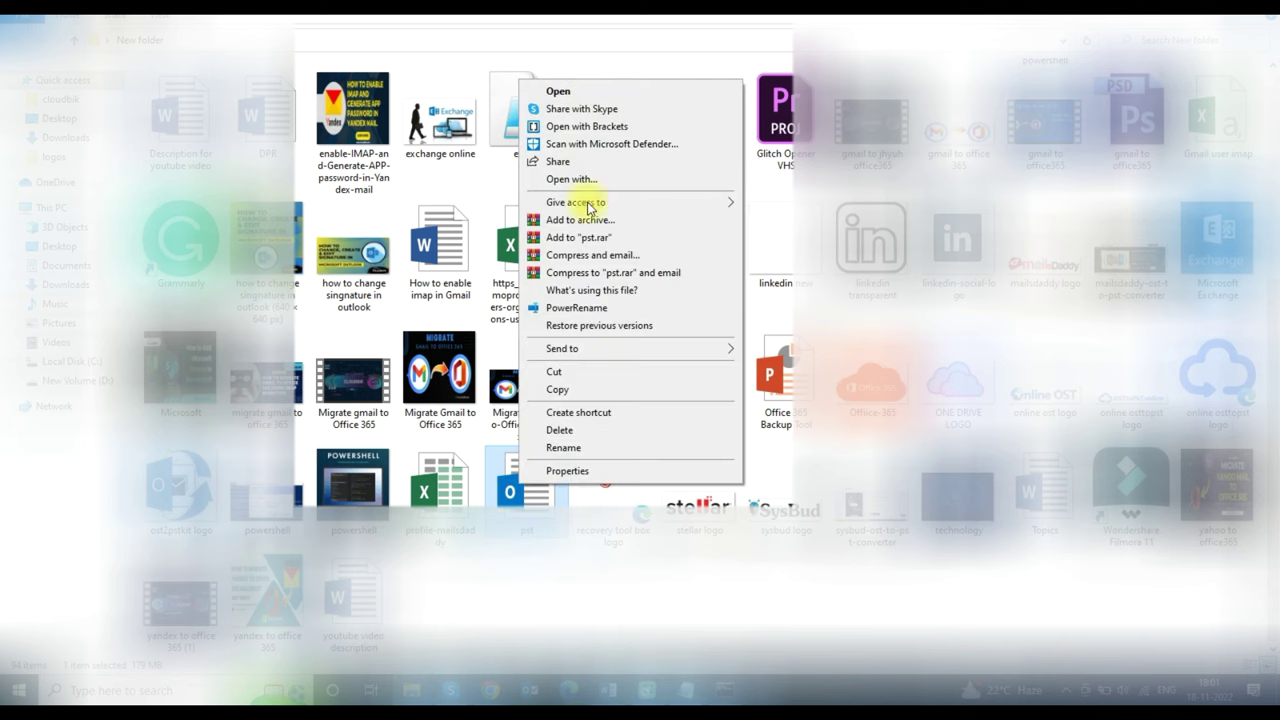
{"action": "left_click", "coordinate": [623, 466]}
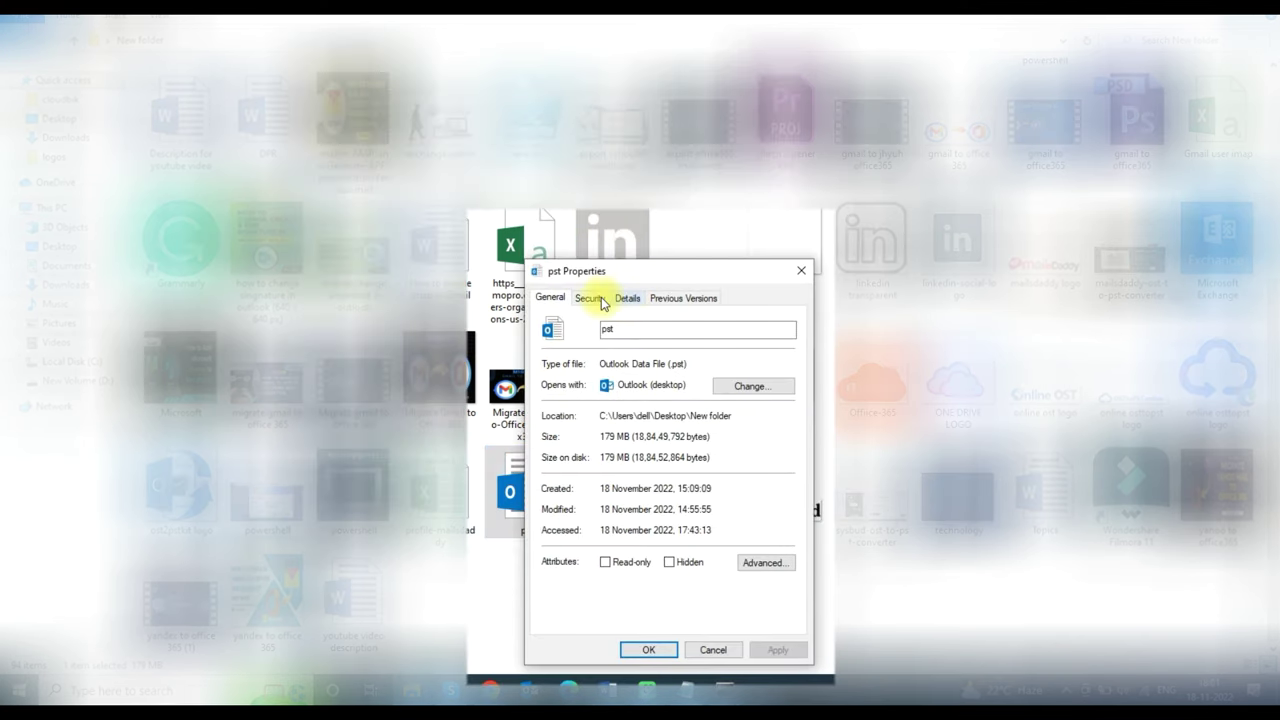
{"action": "left_click", "coordinate": [588, 298]}
{"action": "left_click", "coordinate": [550, 297]}
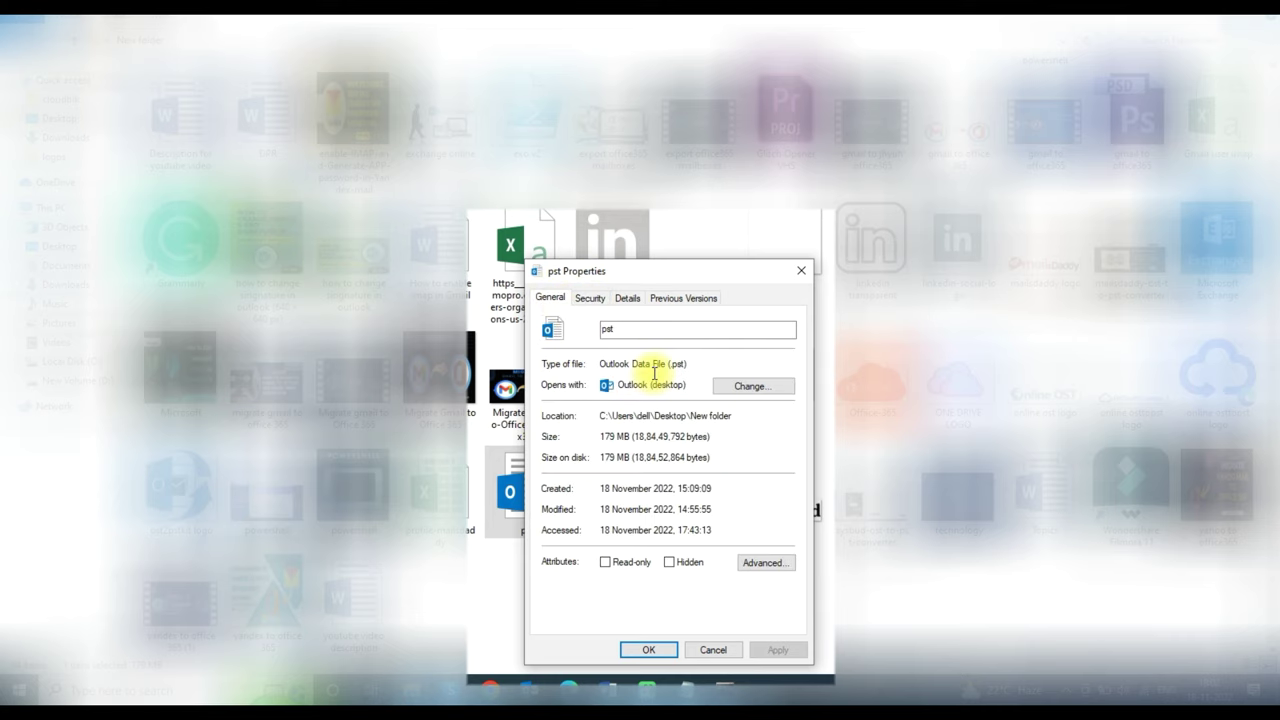
{"action": "left_click_drag", "start_coordinate": [740, 417], "coordinate": [586, 414]}
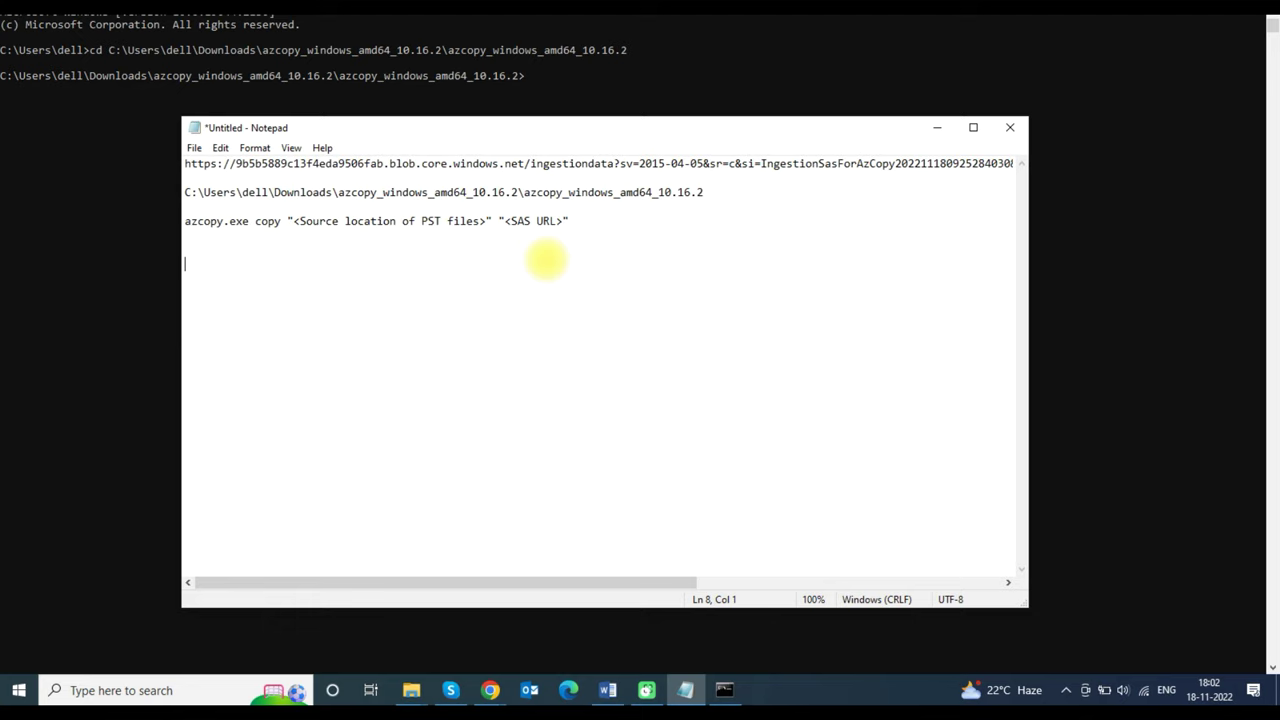
{"action": "type", "text": "C:\\Users\\dell\\Desktop\\New folder"}
{"action": "type", "text": "\\"}
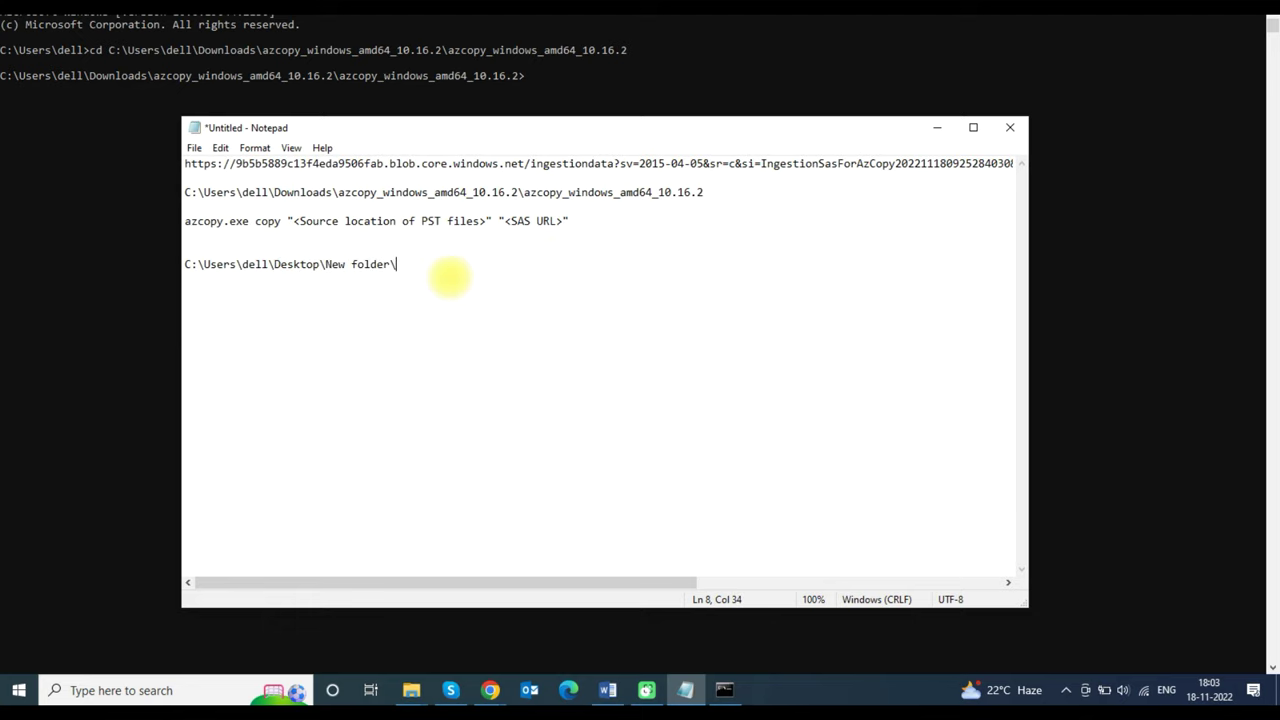
{"action": "type", "text": "pst.pst"}
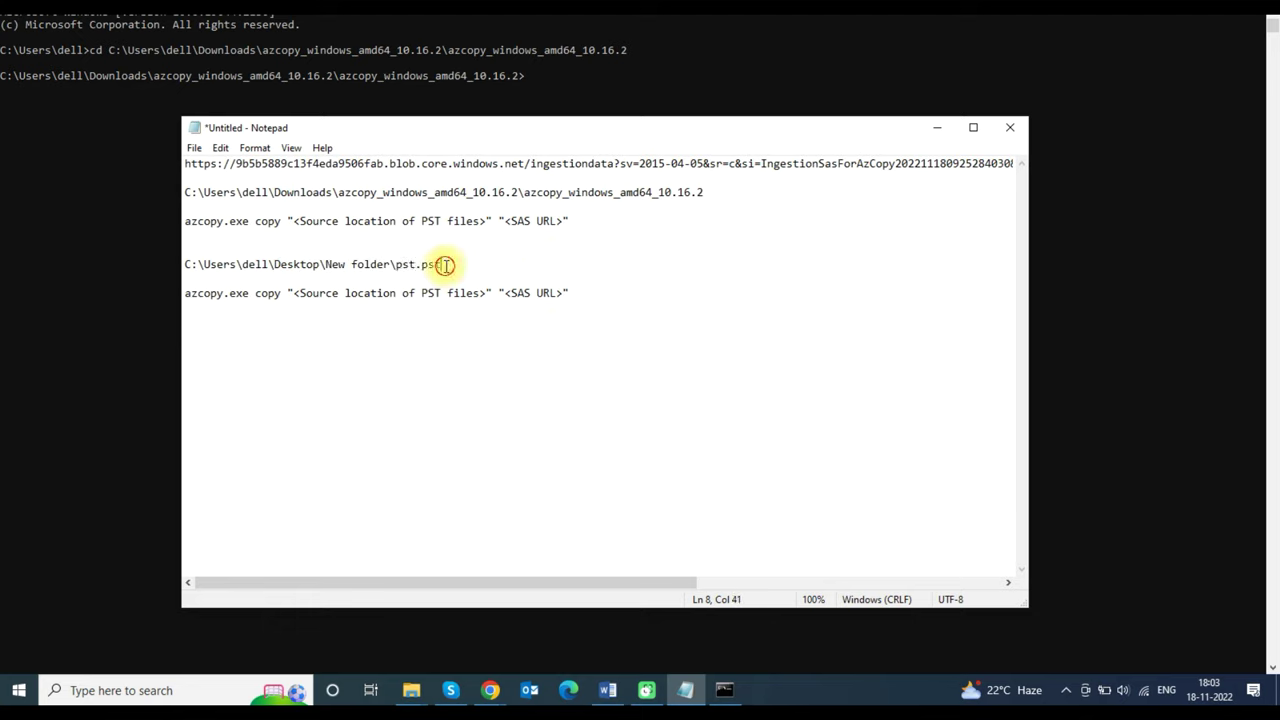
- Replace the <Source location of PST files> placeholder with the full pst.pst path
{"action": "left_click_drag", "start_coordinate": [441, 264], "coordinate": [143, 264]}
{"action": "key", "text": "ctrl+c"}
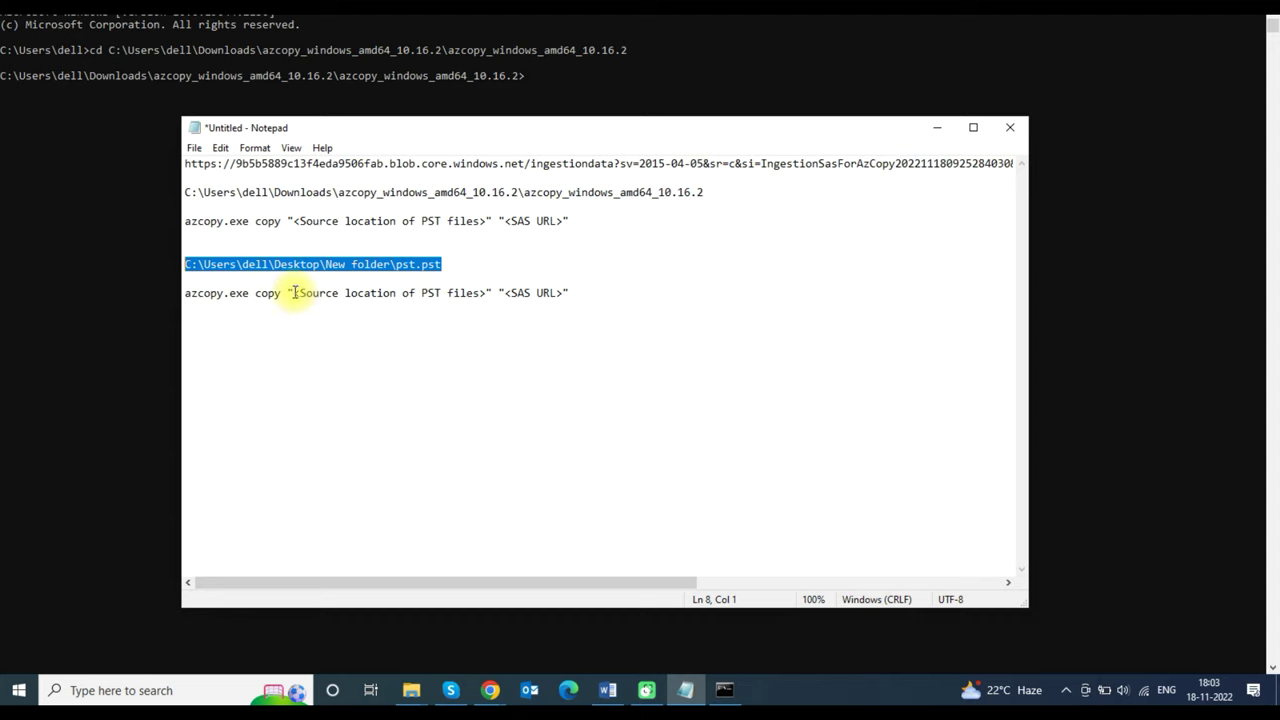
{"action": "left_click_drag", "start_coordinate": [294, 292], "coordinate": [487, 292]}
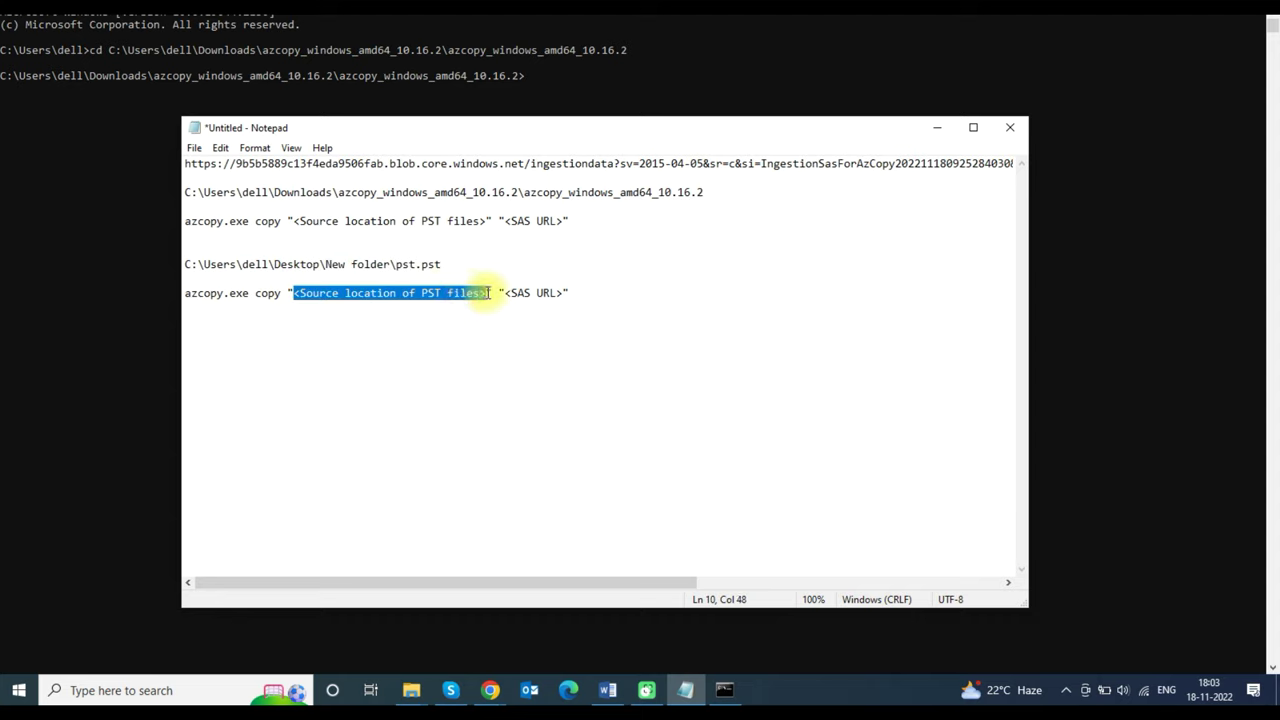
{"action": "key", "text": "ctrl+v"}
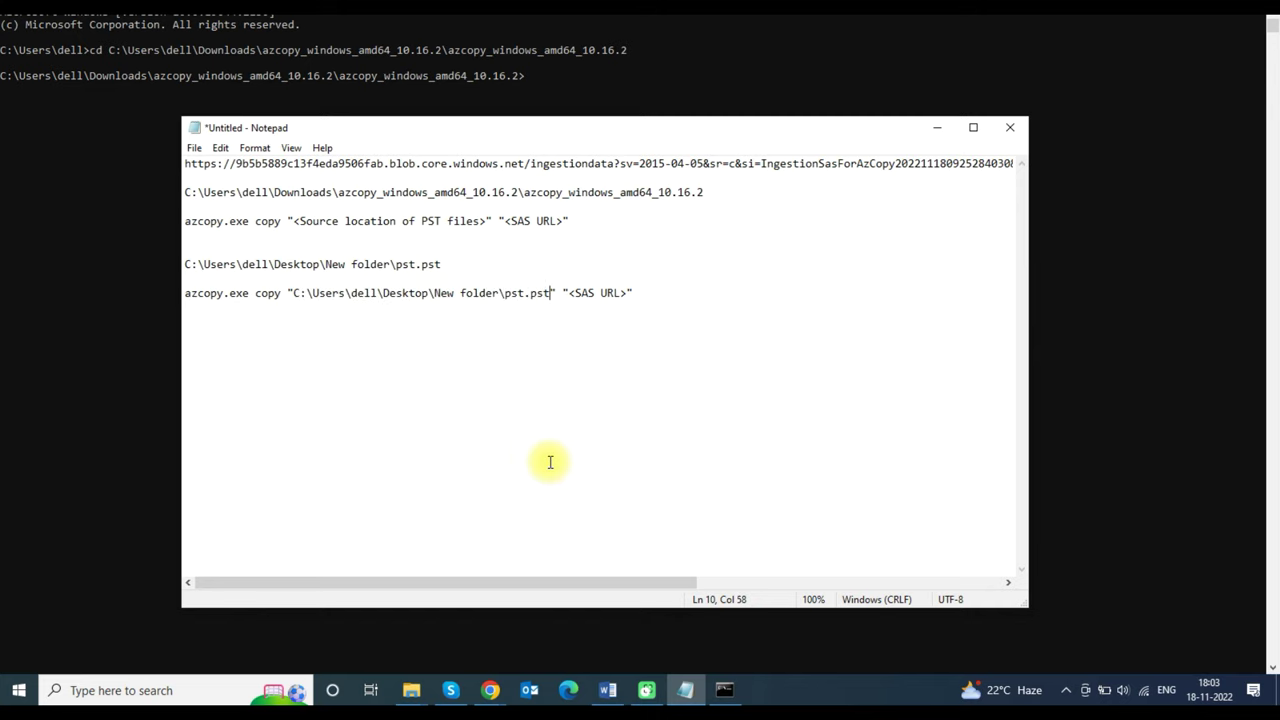
- Replace the <SAS URL> placeholder on line 10 with the SAS URL from line 1
{"action": "left_click_drag", "start_coordinate": [185, 163], "coordinate": [1029, 163]}
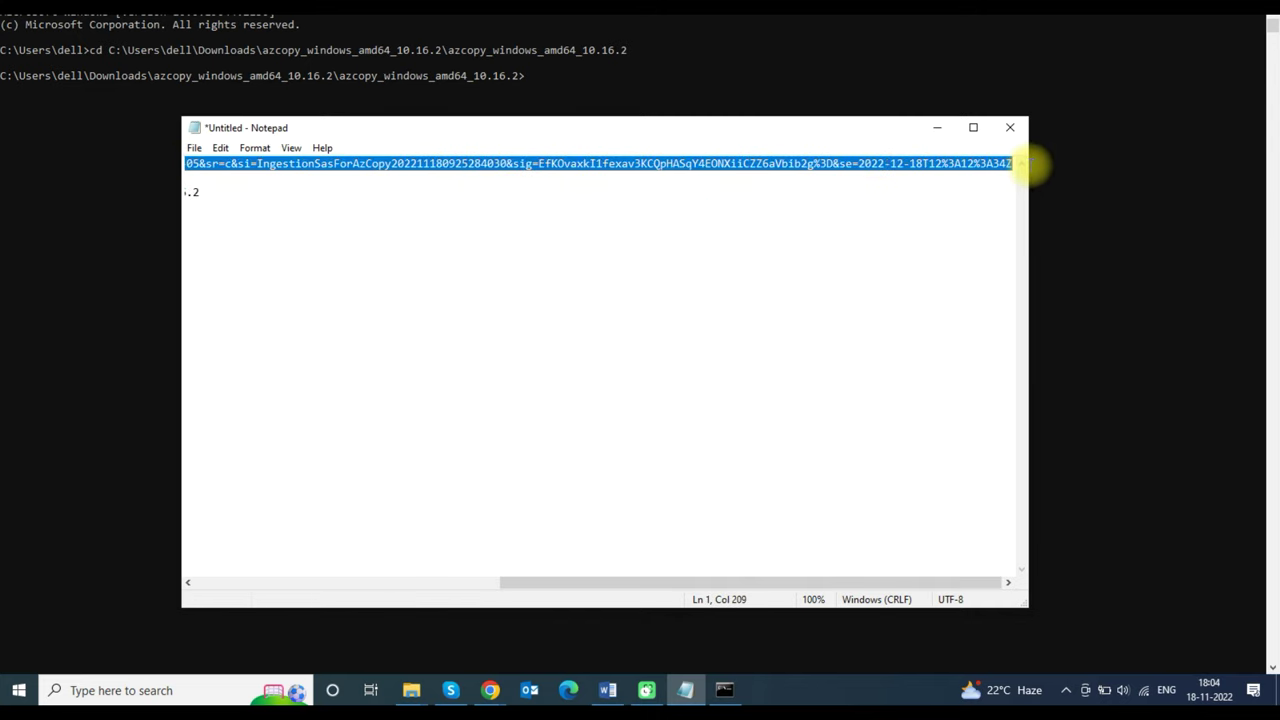
{"action": "left_click", "coordinate": [566, 291]}
{"action": "left_click_drag", "start_coordinate": [569, 291], "coordinate": [623, 291]}
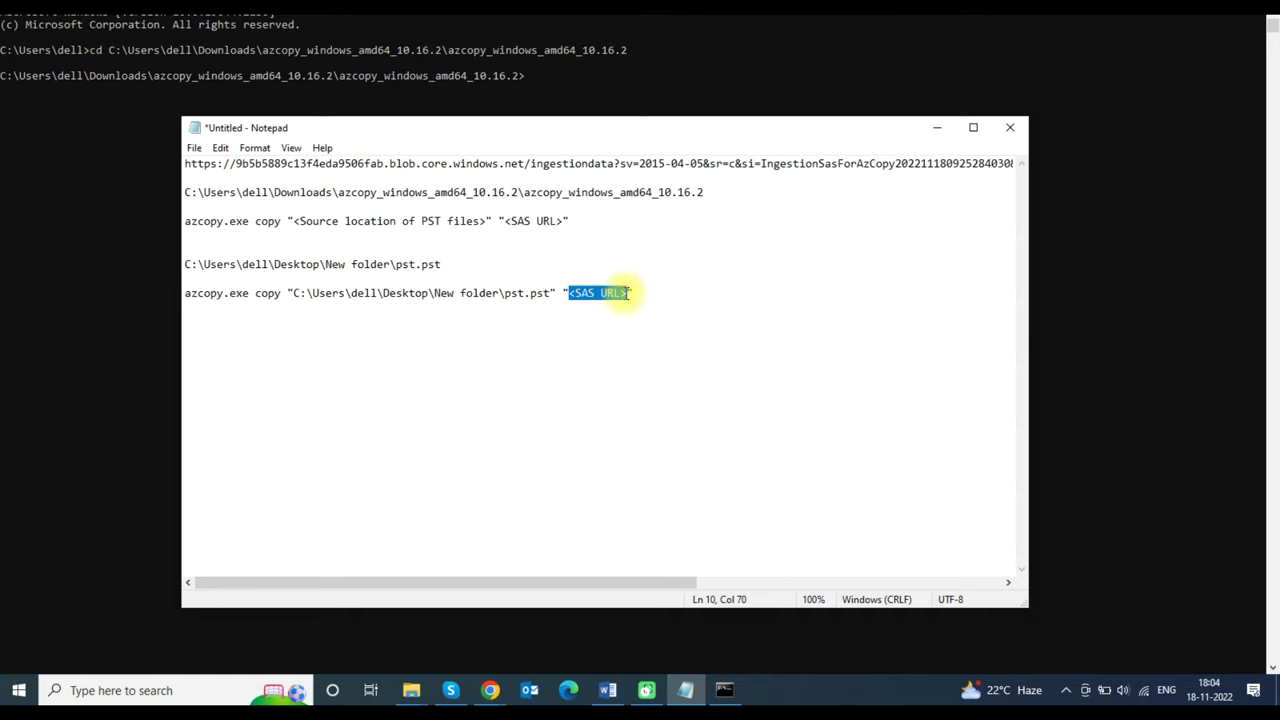
{"action": "key", "text": "ctrl+v"}
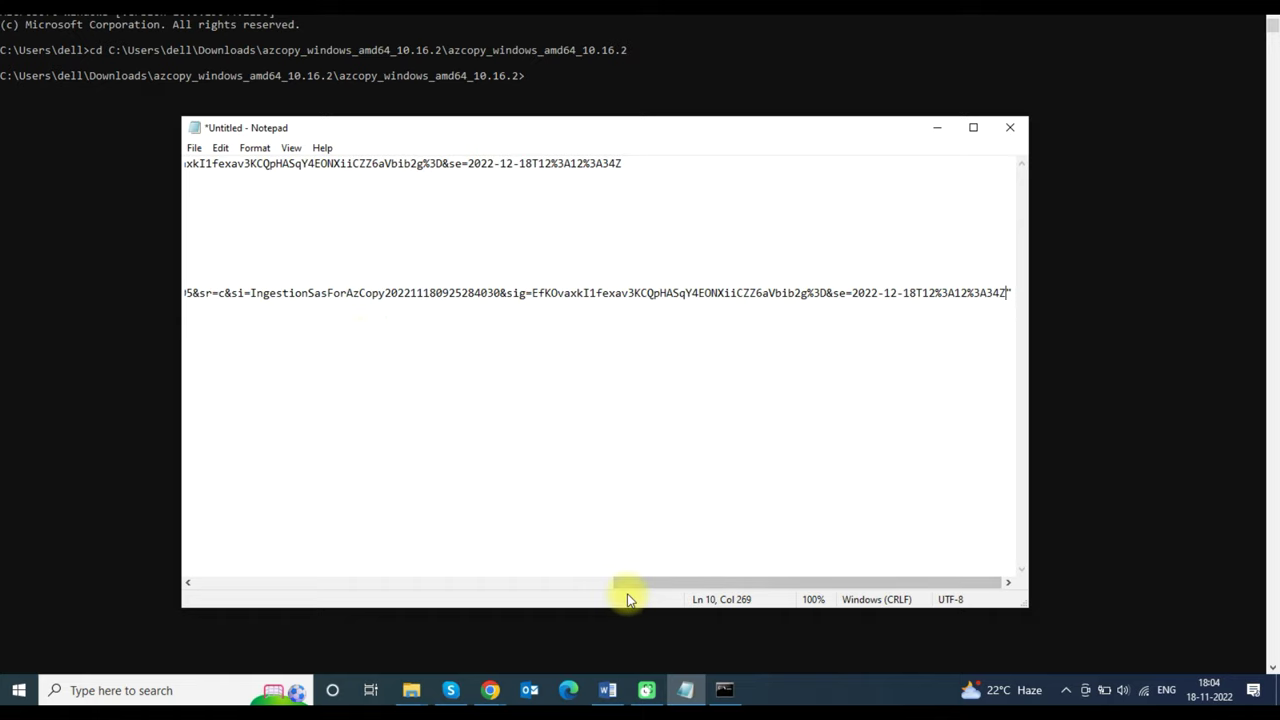
- Copy the completed azcopy command on line 10 and bring Command Prompt forward
{"action": "left_click_drag", "start_coordinate": [630, 584], "coordinate": [134, 585]}
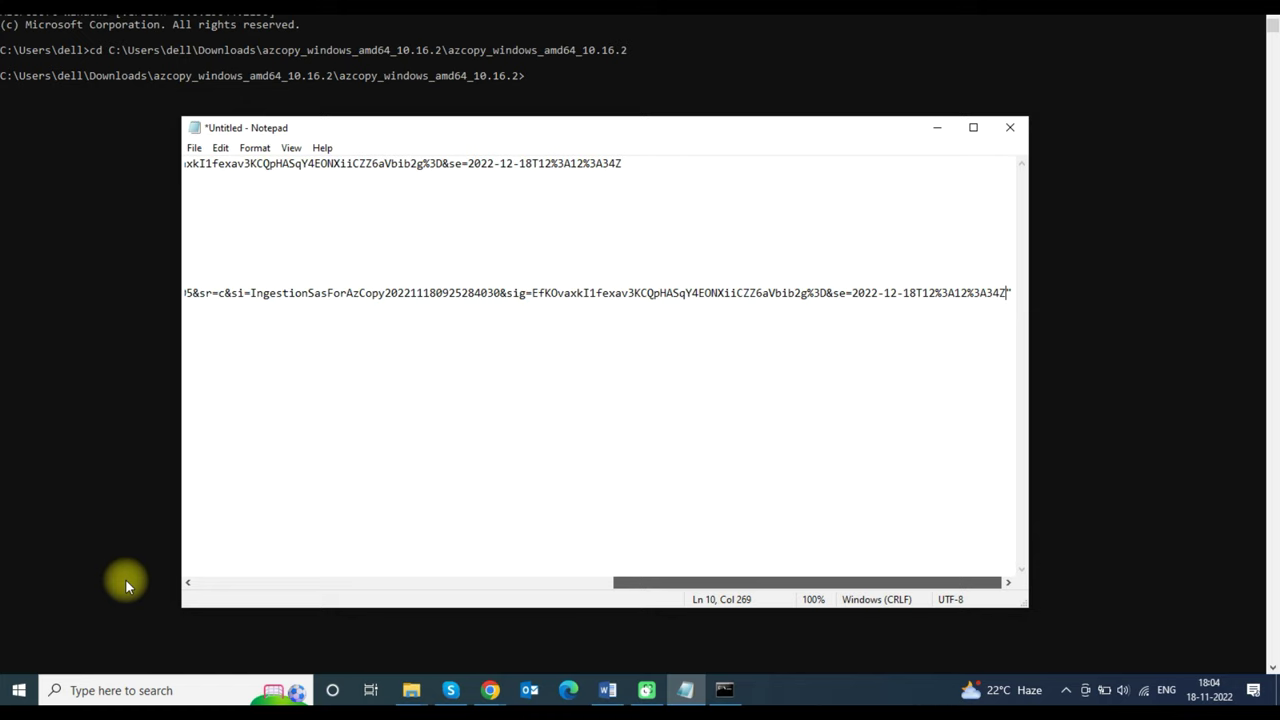
{"action": "left_click_drag", "start_coordinate": [162, 578], "coordinate": [173, 524]}
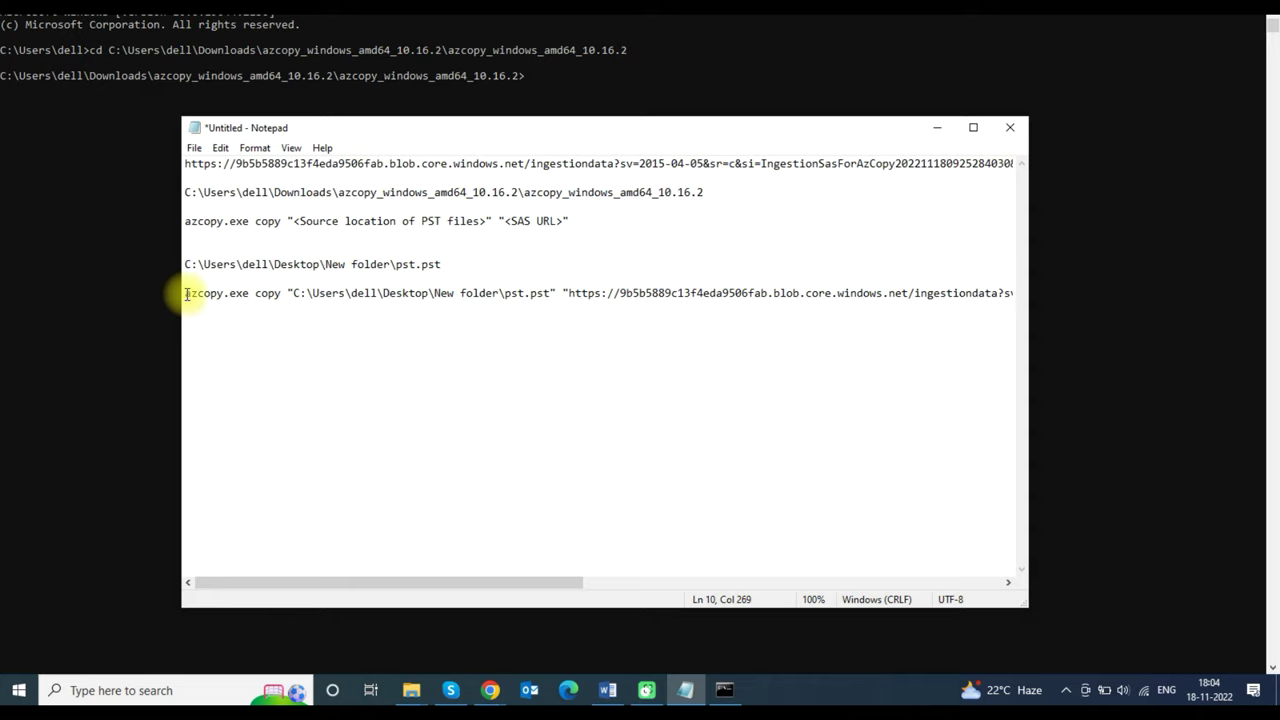
{"action": "left_click_drag", "start_coordinate": [185, 293], "coordinate": [1088, 318]}
{"action": "key", "text": "ctrl+c"}
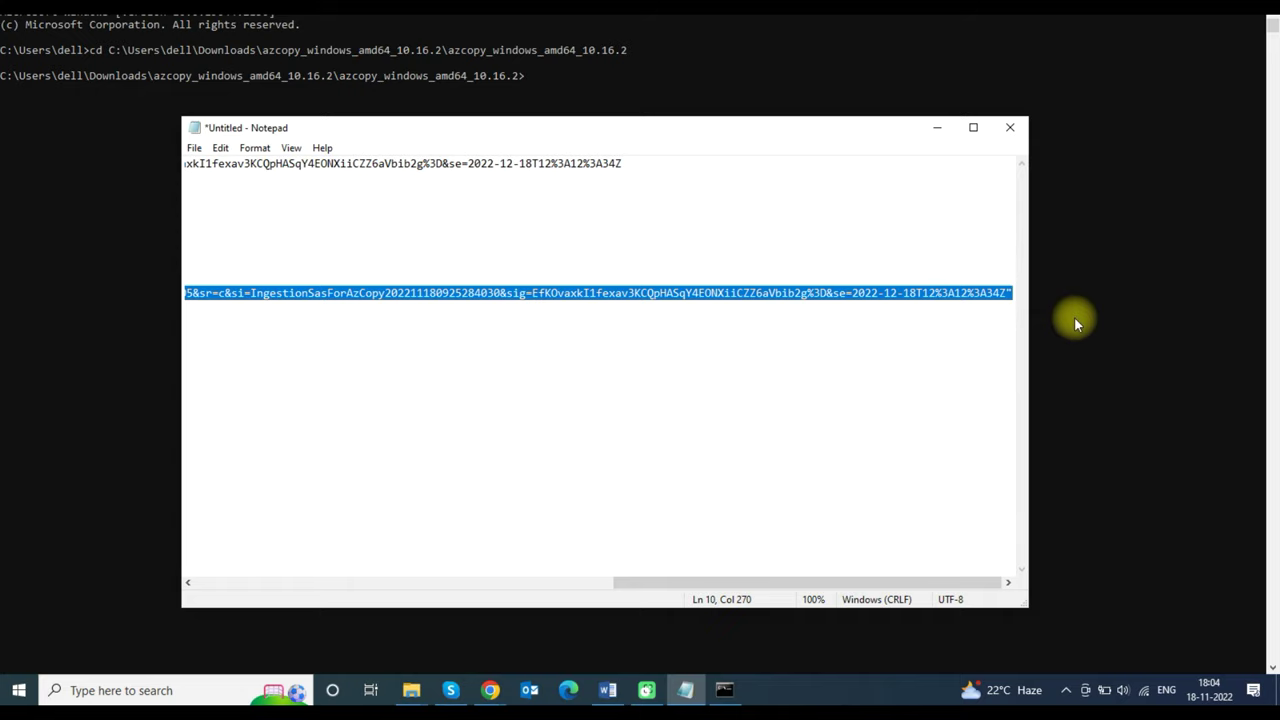
{"action": "left_click", "coordinate": [1074, 317]}
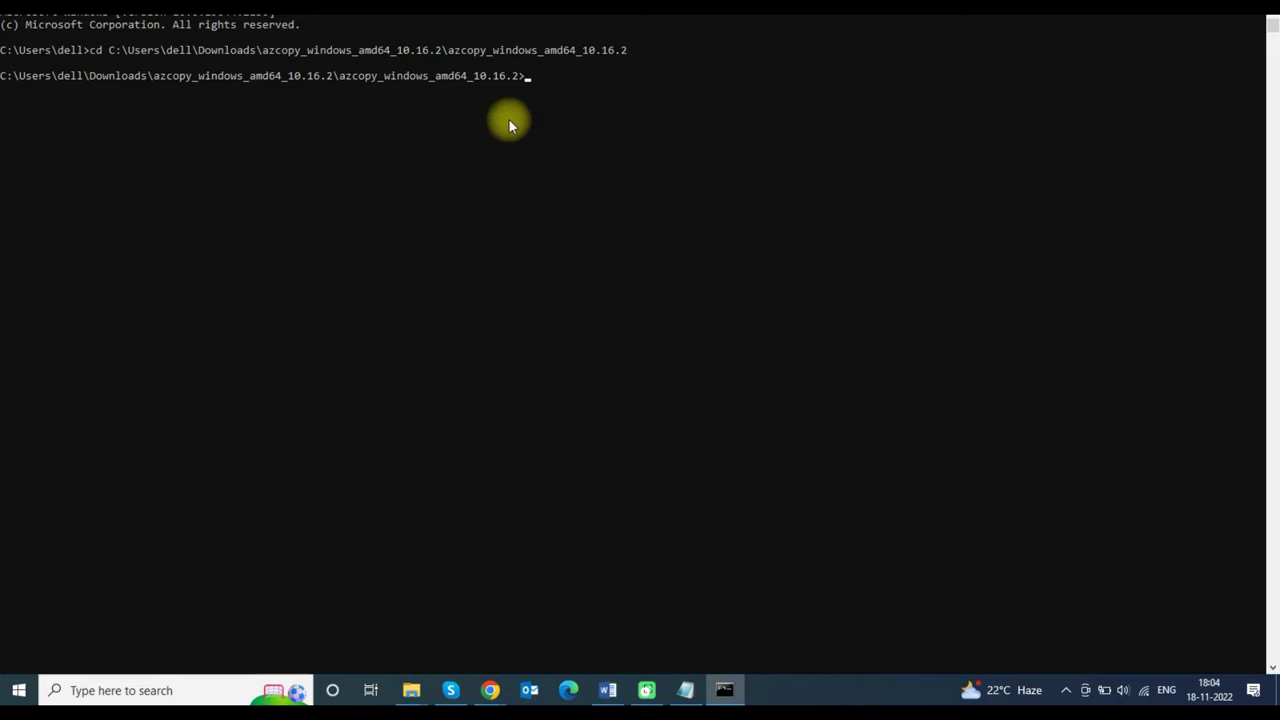
- Paste and run the azcopy command to upload pst.pst, then return to the Purview page
{"action": "right_click", "coordinate": [568, 90]}
{"action": "key", "text": "Return"}
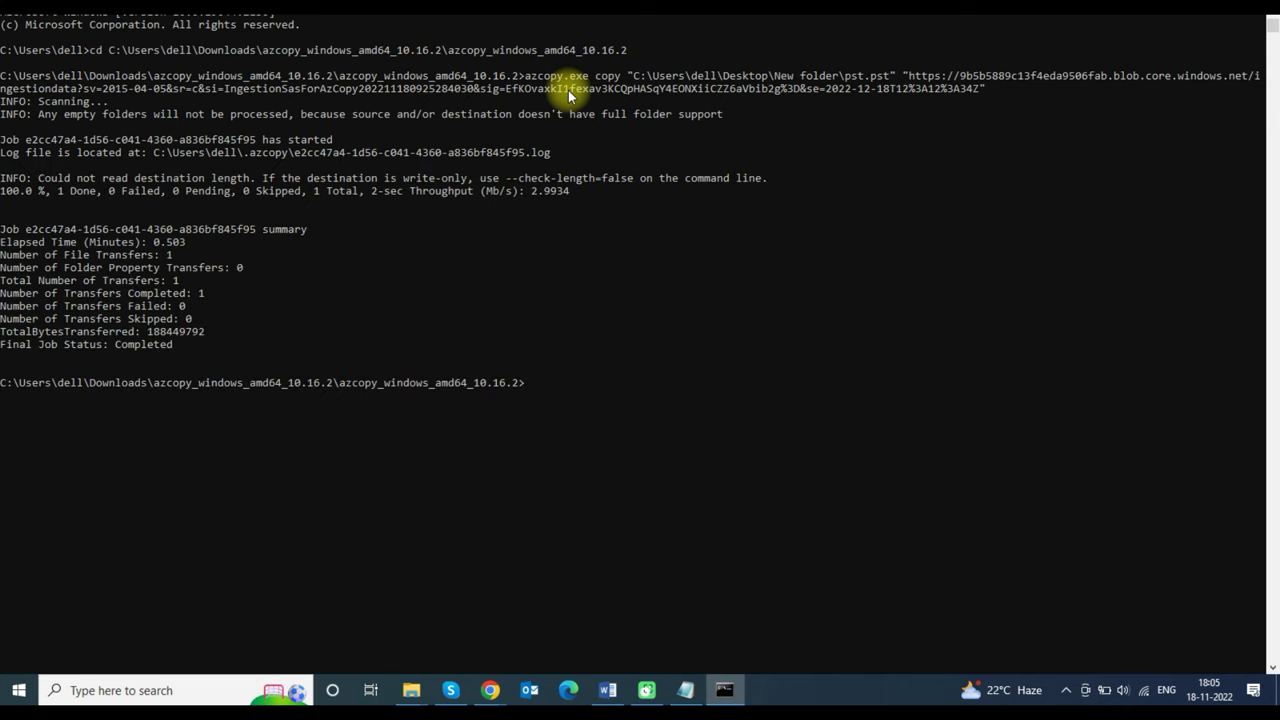
{"action": "key", "text": "alt+Tab"}
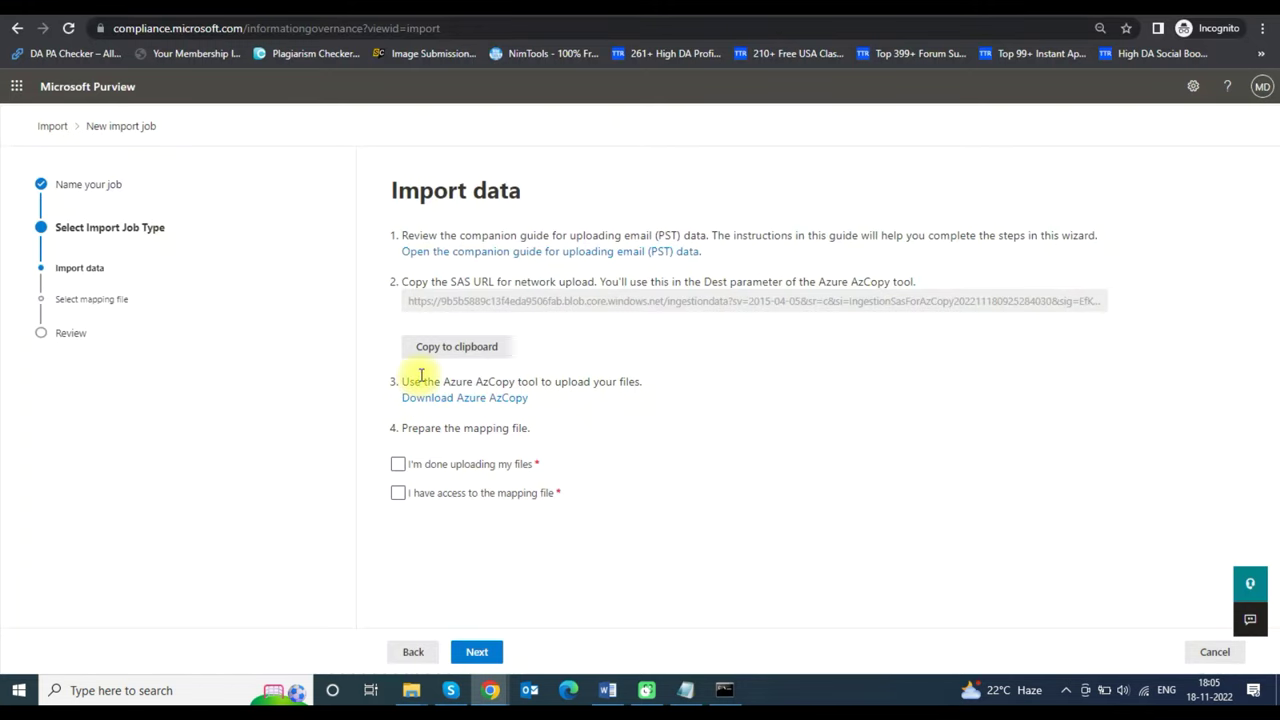
- Check 'I'm done uploading my files' and 'I have access to the mapping file', then continue
{"action": "left_click", "coordinate": [397, 464]}
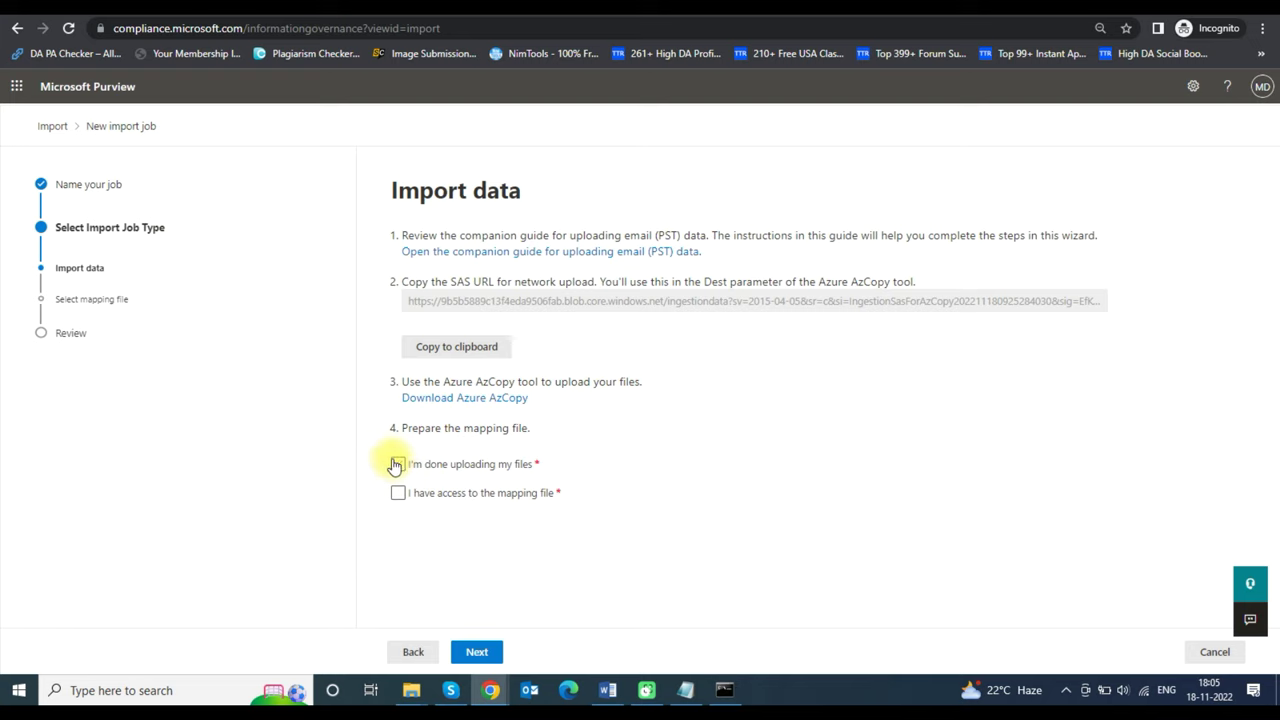
{"action": "left_click", "coordinate": [398, 494]}
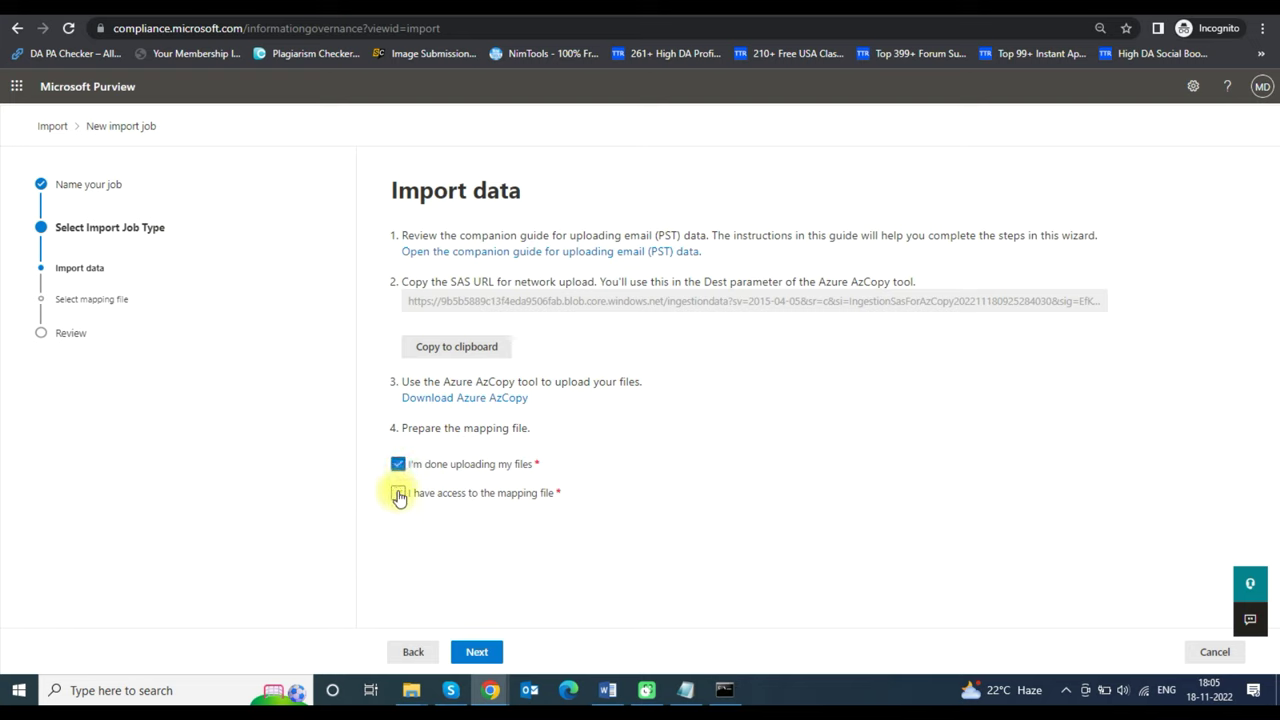
{"action": "left_click", "coordinate": [491, 658]}
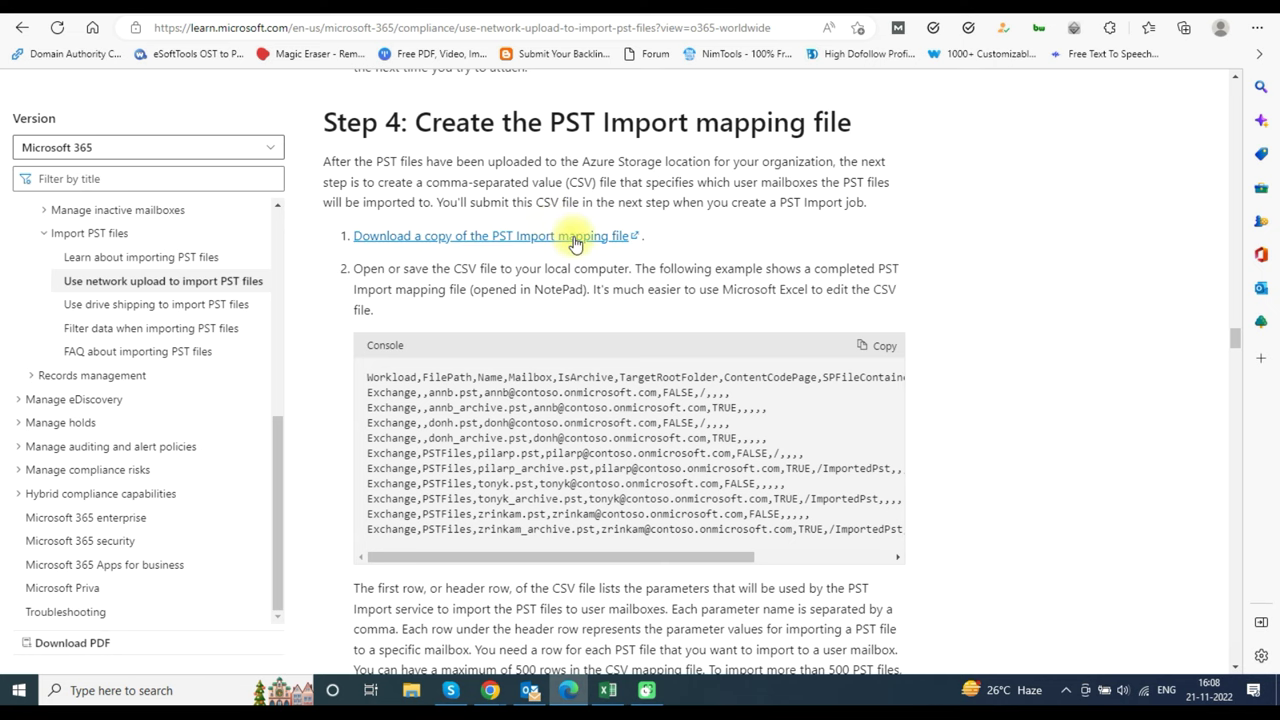
- Download the PST Import mapping file template from Step 4 of the Microsoft Learn guide
{"action": "left_click", "coordinate": [575, 243]}
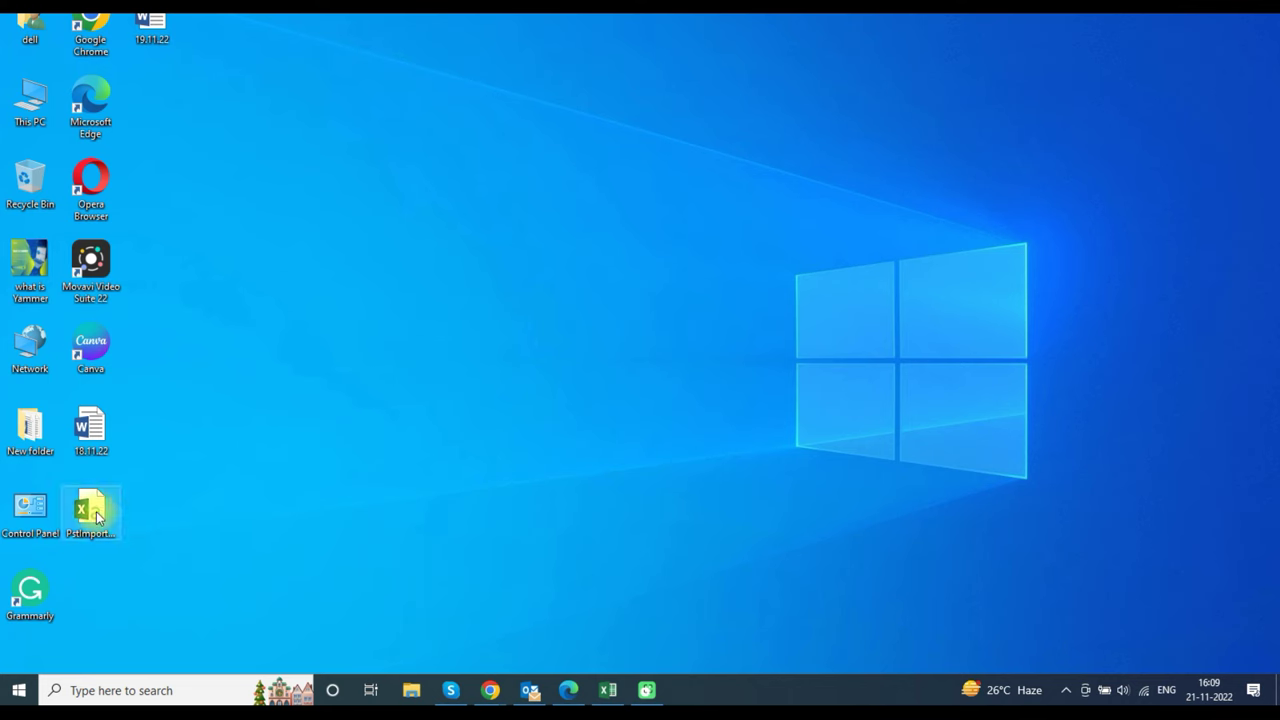
- Open the downloaded mapping file in Excel and clear example rows 3 to 5
{"action": "double_click", "coordinate": [96, 511]}
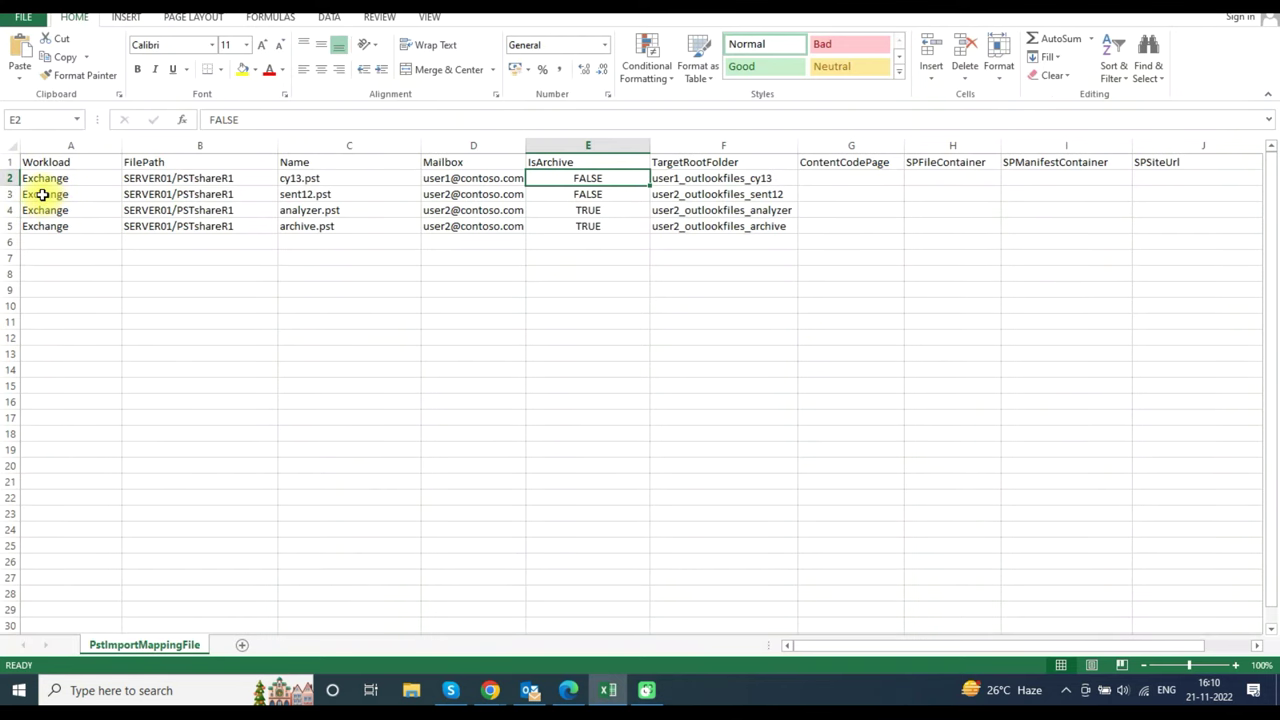
{"action": "left_click_drag", "start_coordinate": [44, 194], "coordinate": [740, 225]}
{"action": "key", "text": "Delete"}
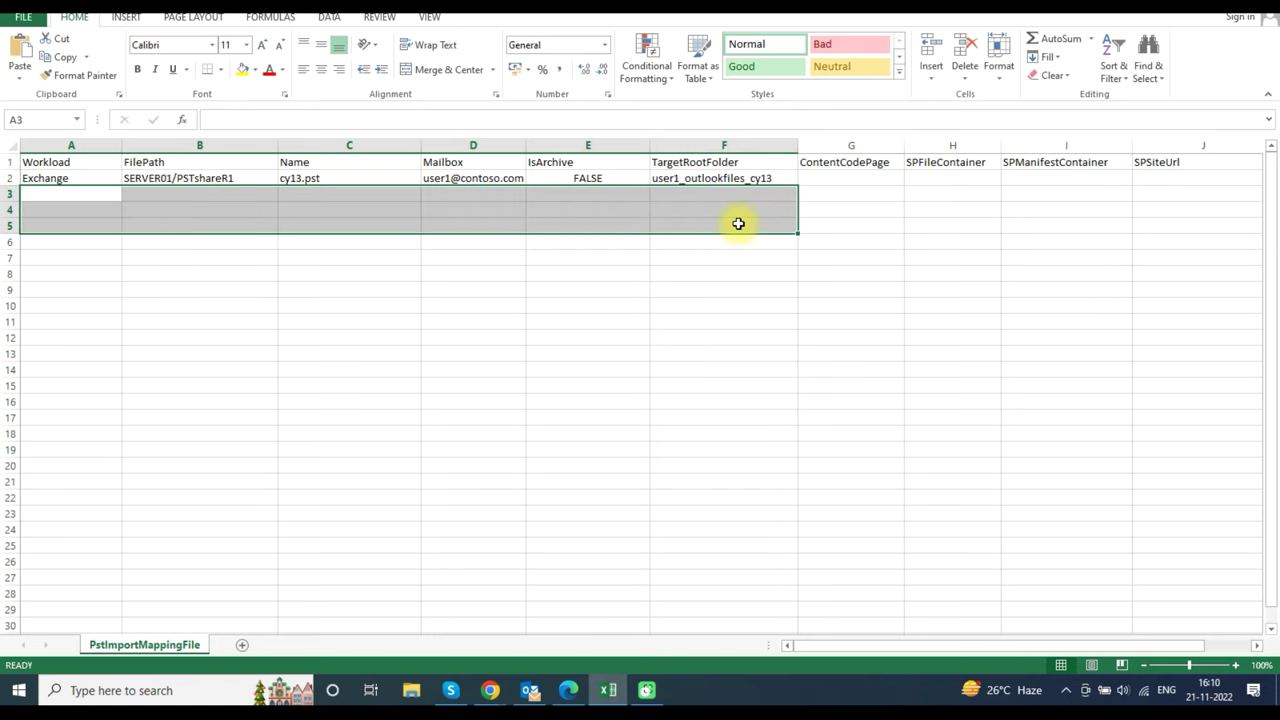
{"action": "left_click", "coordinate": [503, 294]}
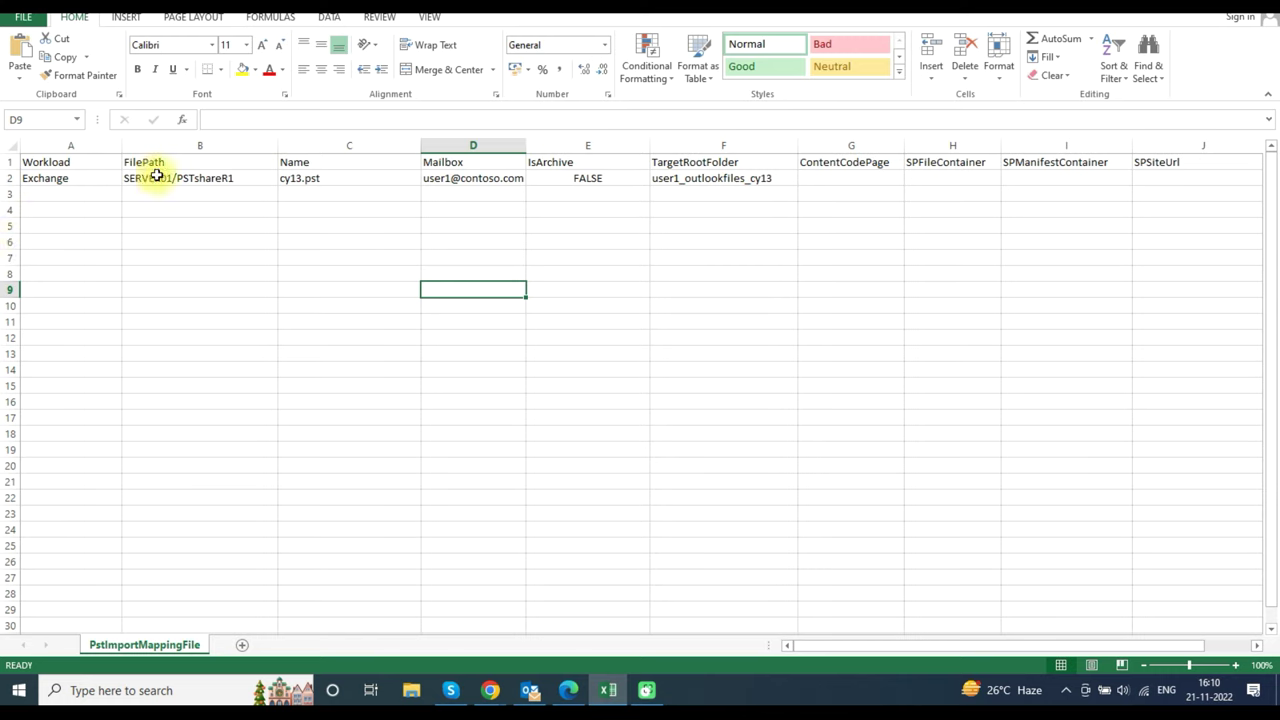
- Clear the FilePath in B2 and set the Name in C2 to pst.pst
{"action": "left_click", "coordinate": [189, 176]}
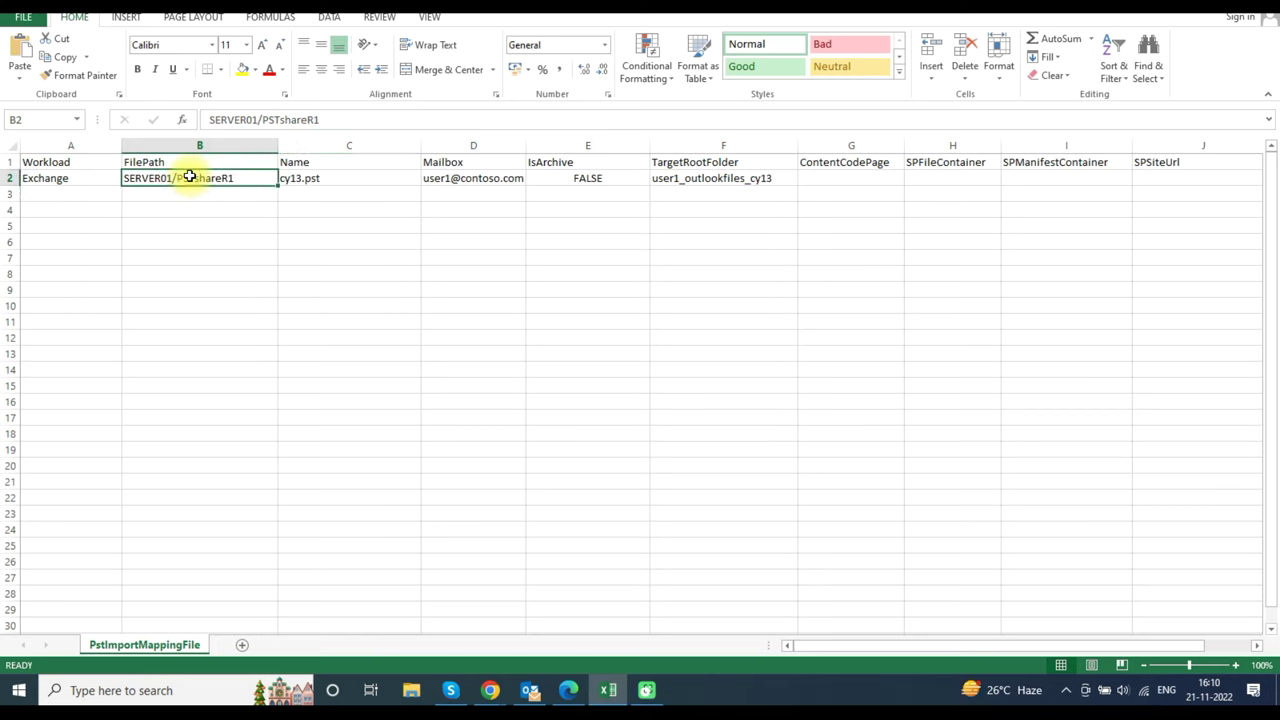
{"action": "key", "text": "Delete"}
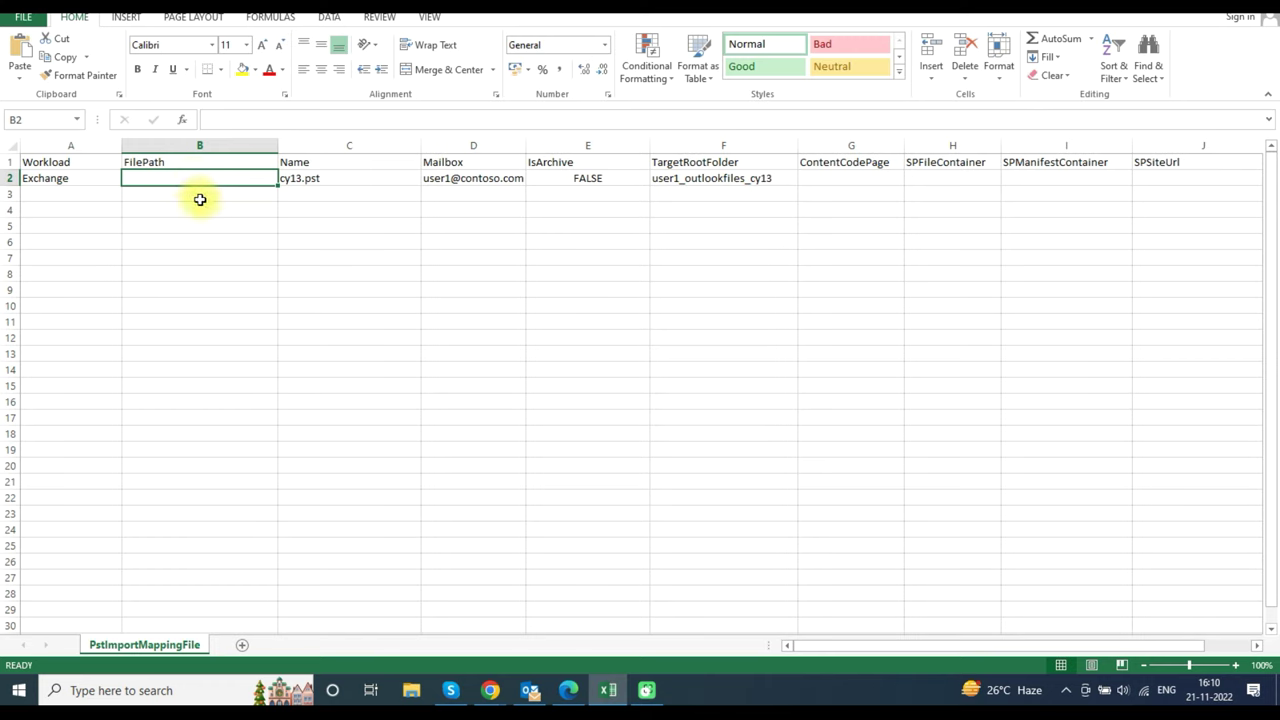
{"action": "left_click", "coordinate": [200, 199]}
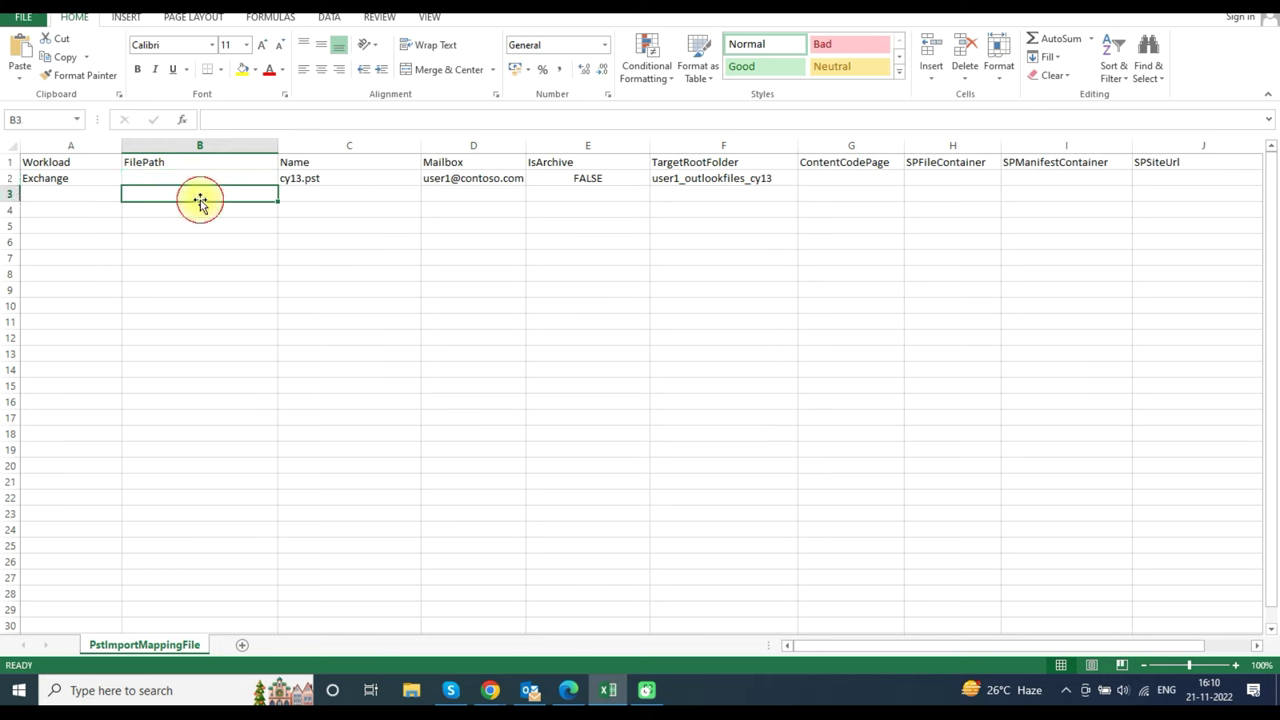
{"action": "left_click", "coordinate": [310, 177]}
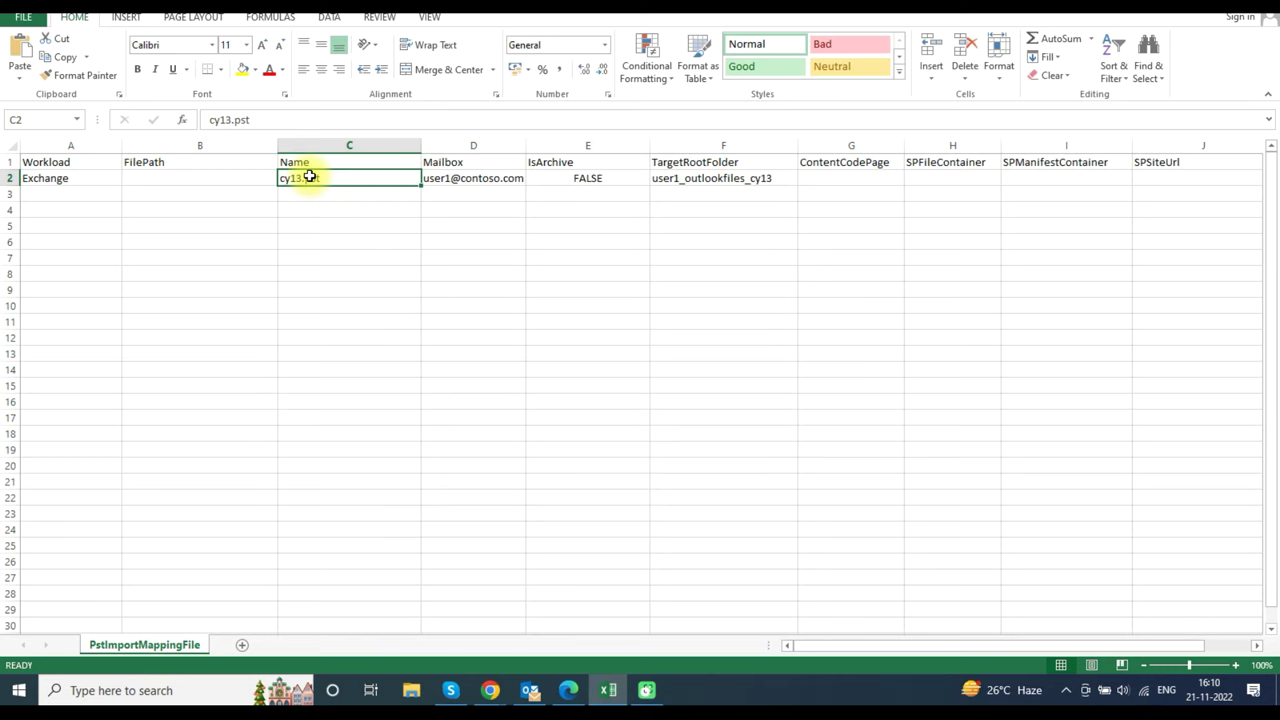
{"action": "type", "text": "ps"}
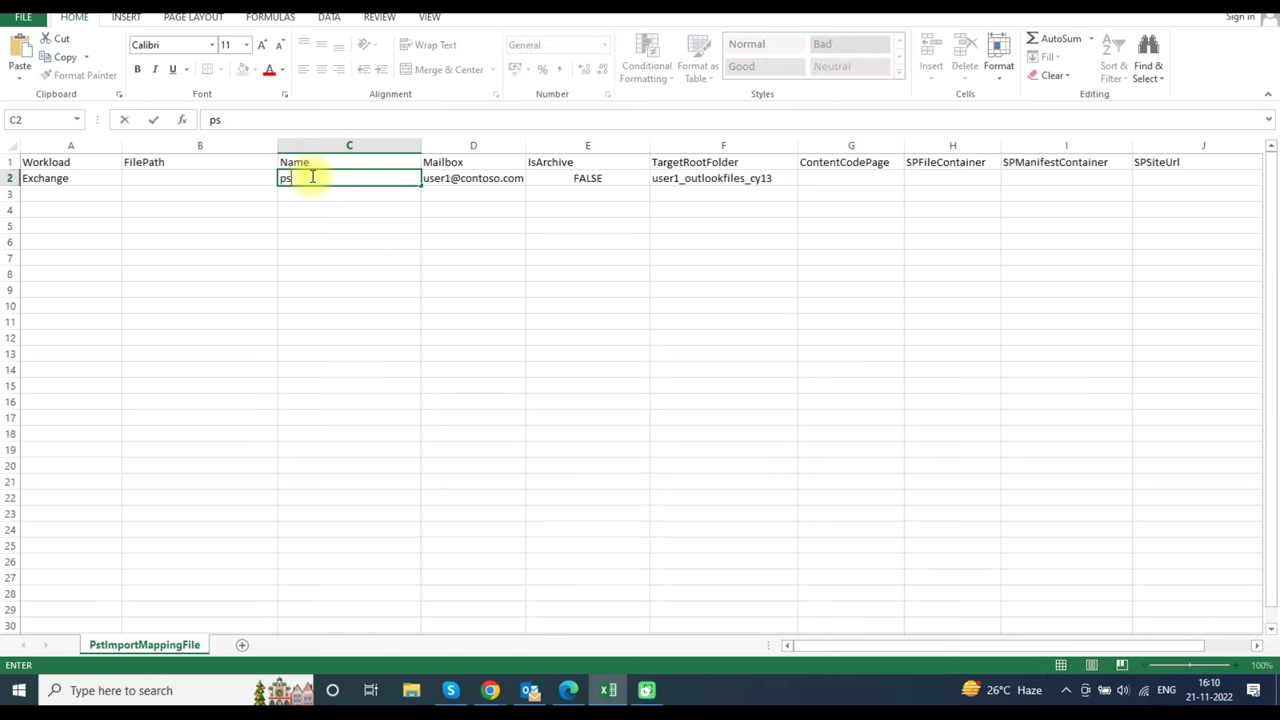
{"action": "type", "text": "t.pst"}
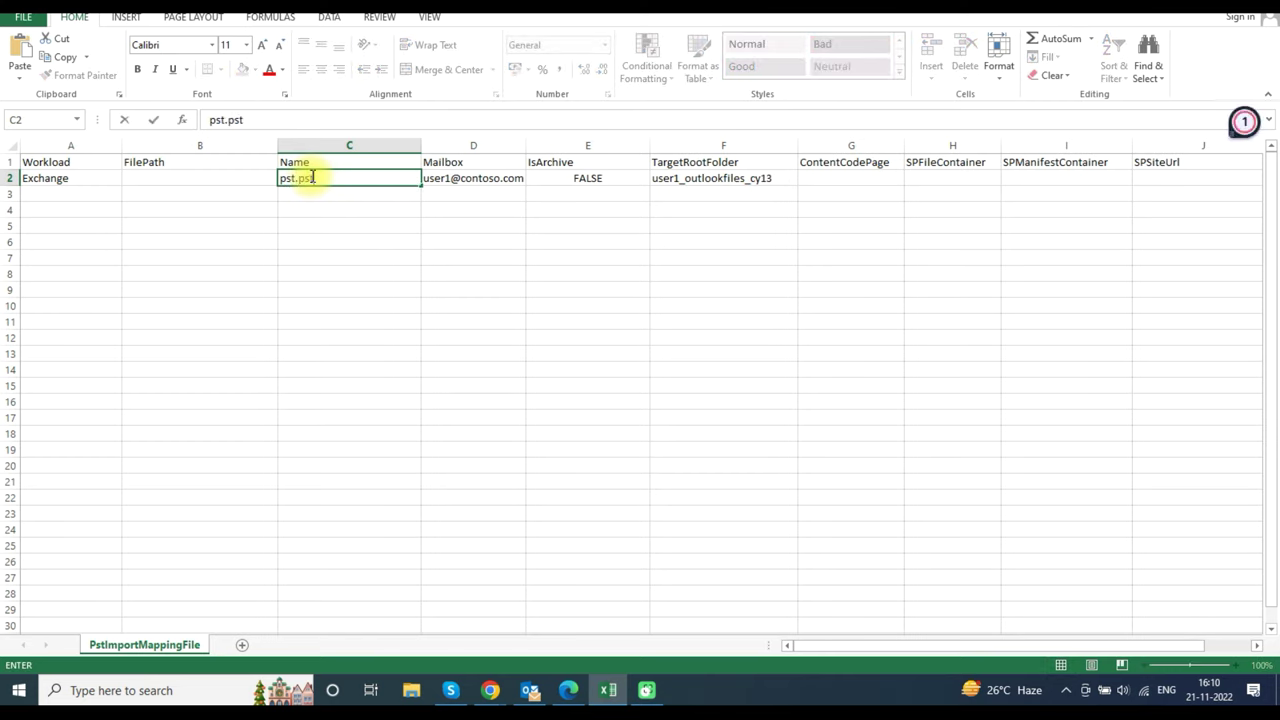
{"action": "left_click", "coordinate": [329, 233]}
- Enter the target user's mailbox address in D2 and clear TargetRootFolder in F2
{"action": "left_click", "coordinate": [467, 178]}
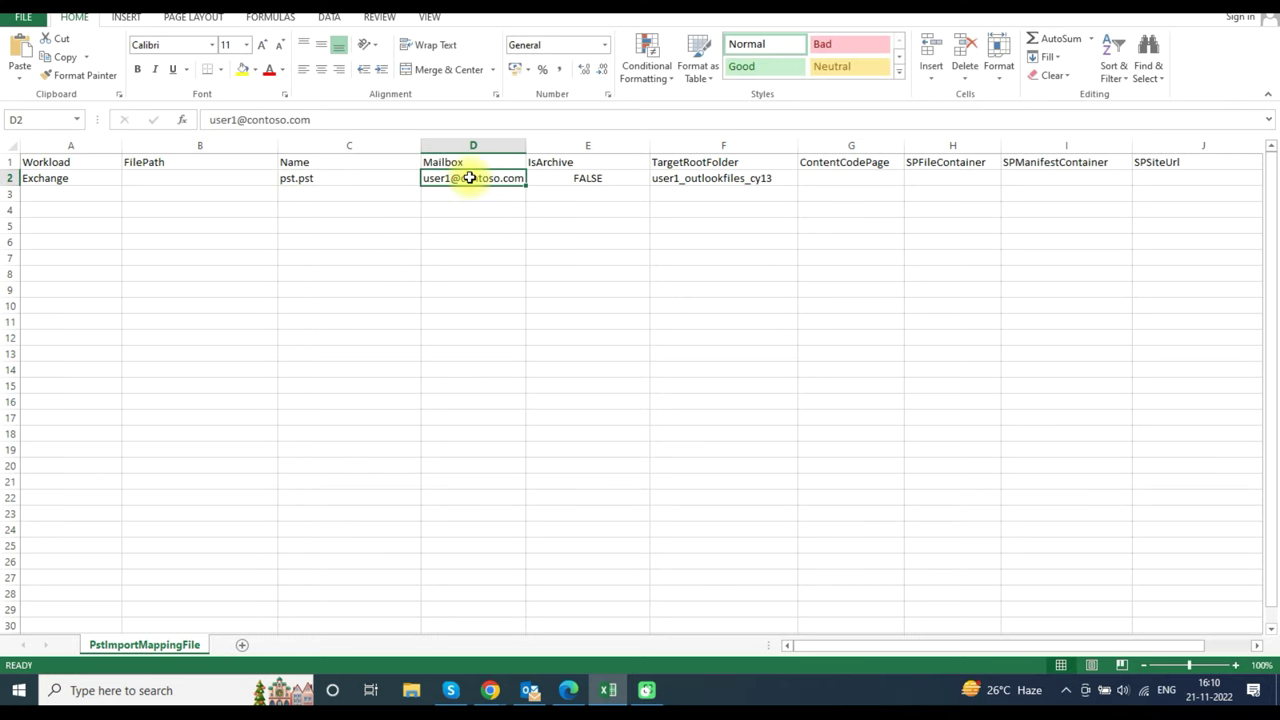
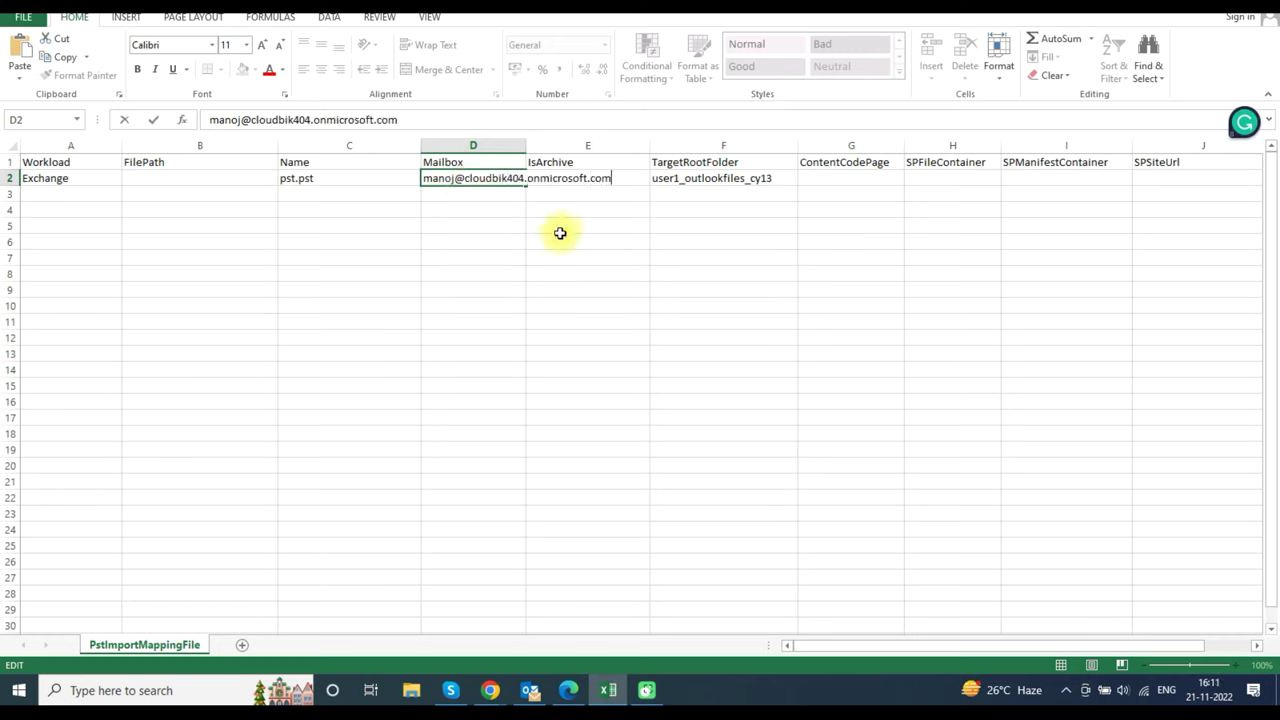
{"action": "left_click", "coordinate": [536, 213]}
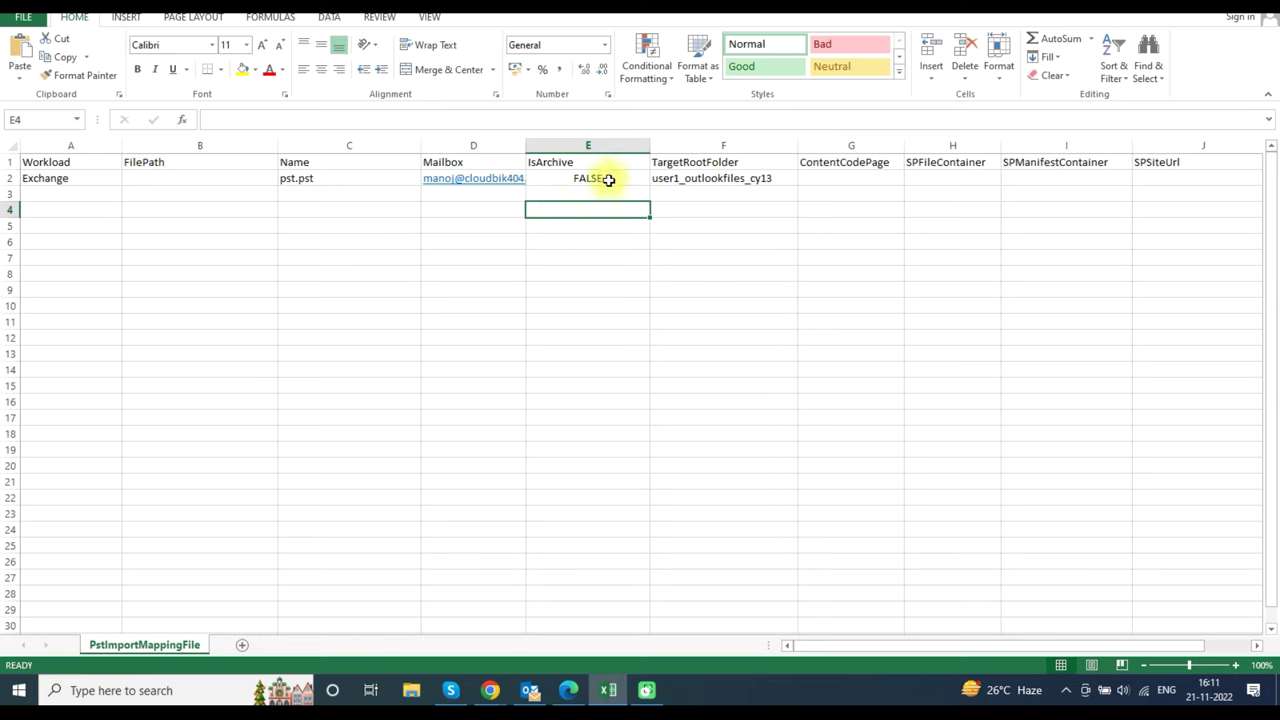
{"action": "left_click", "coordinate": [608, 180]}
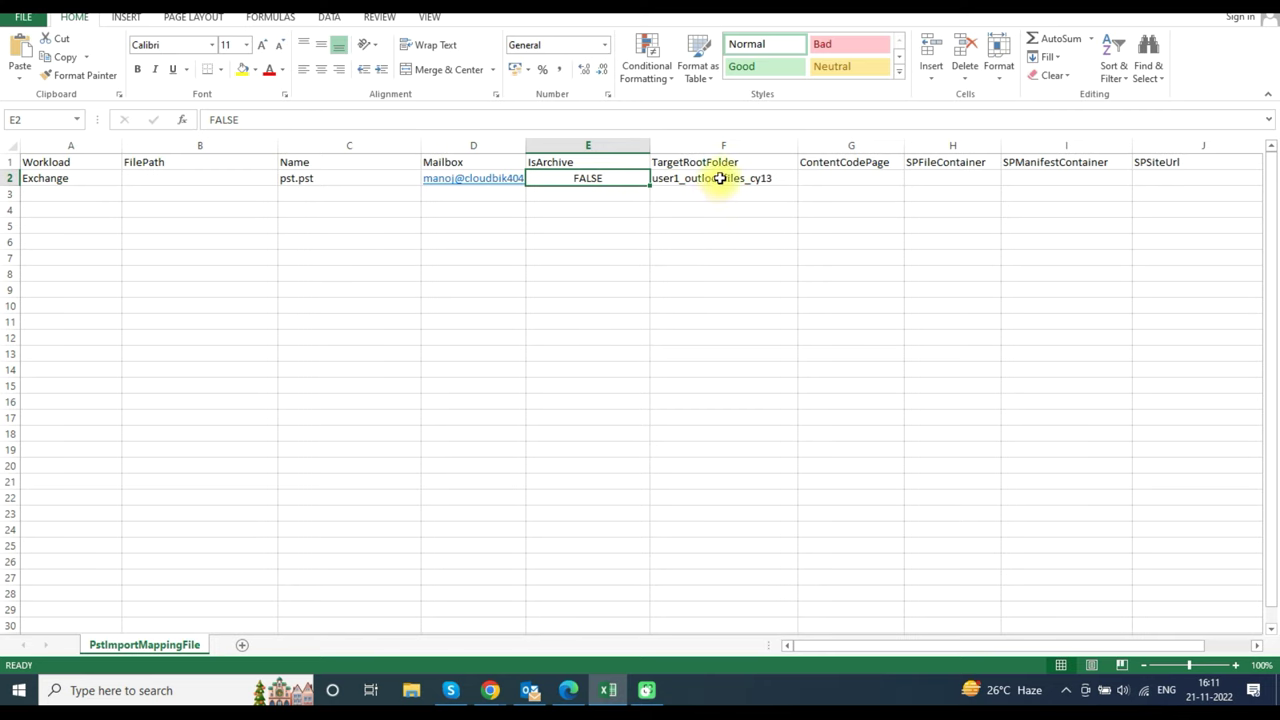
{"action": "left_click", "coordinate": [720, 178]}
{"action": "key", "text": "Delete"}
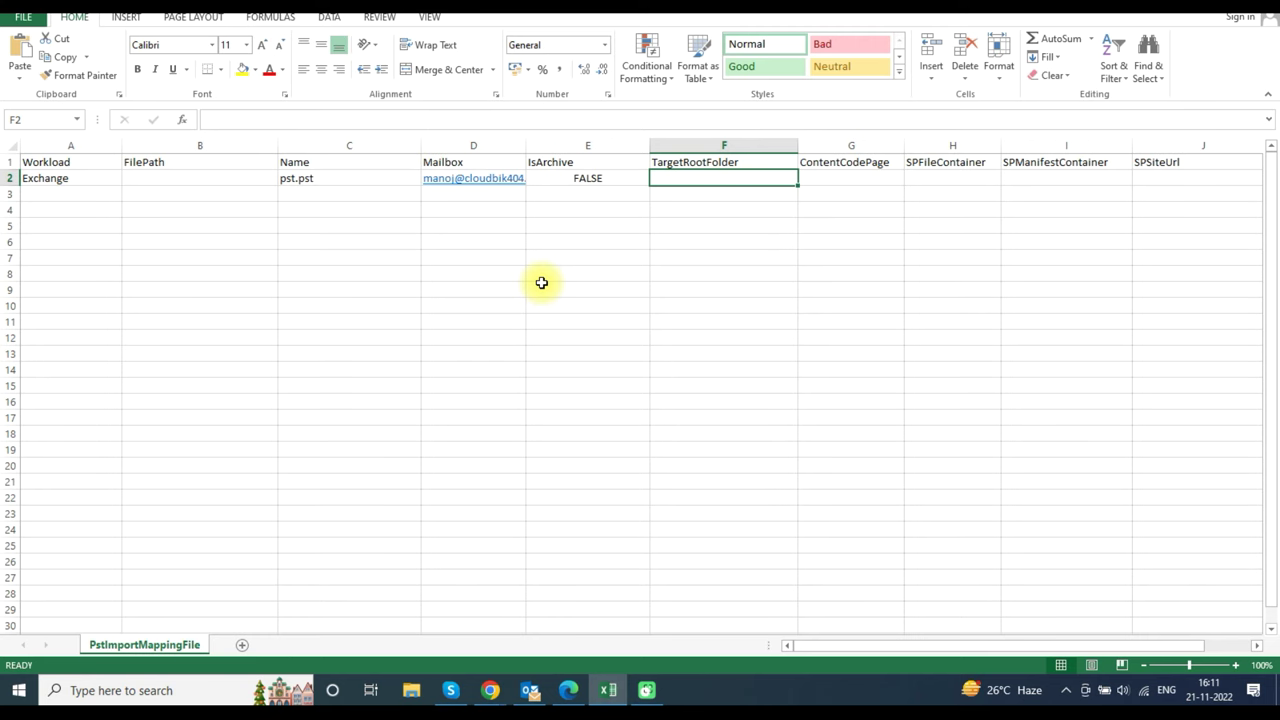
- Save the sheet as CSV, replacing the existing mapping file
{"action": "key", "text": "F12"}
{"action": "left_click", "coordinate": [523, 343]}
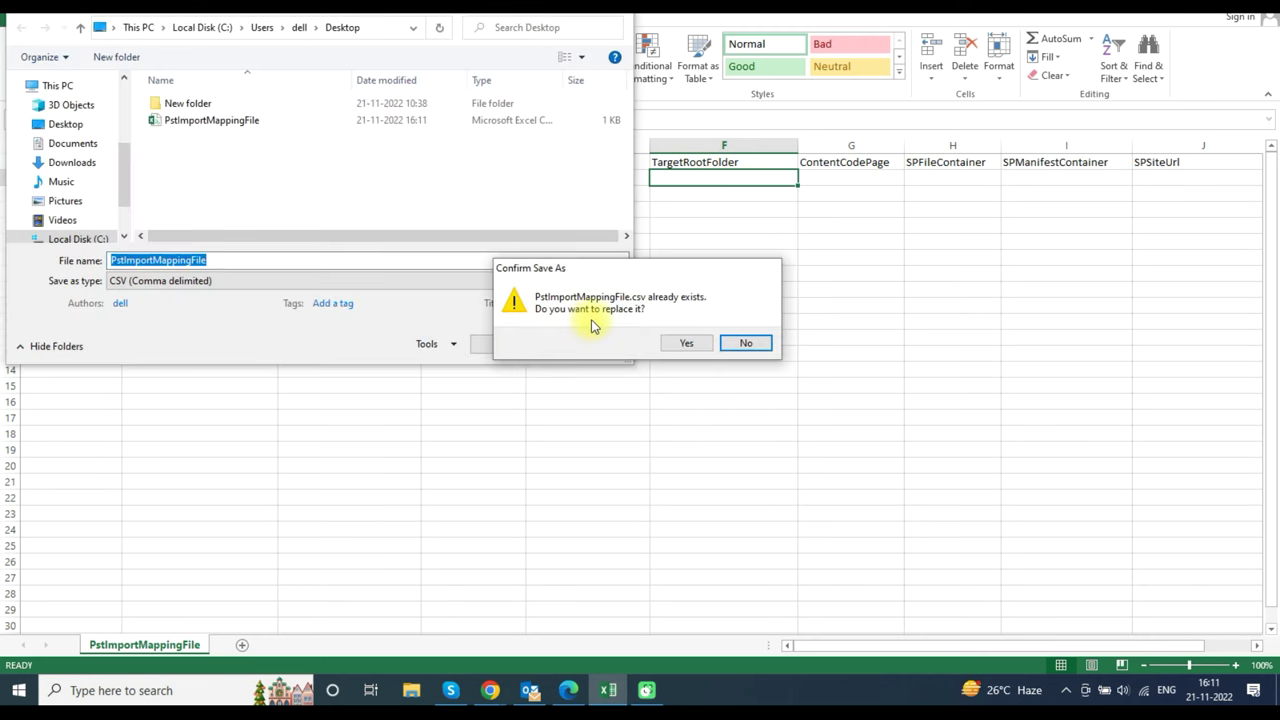
{"action": "left_click", "coordinate": [691, 345]}
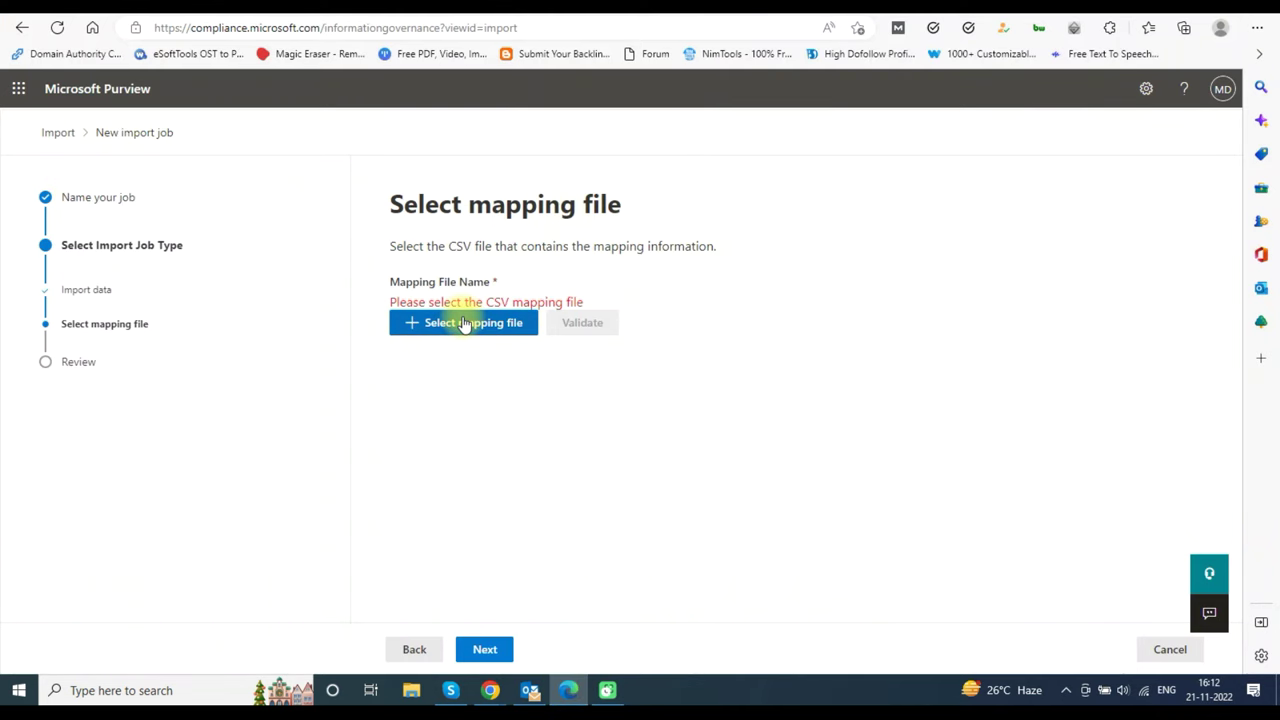
- Load PstImportMappingFile from the Desktop as the mapping file and validate it
{"action": "left_click", "coordinate": [465, 322]}
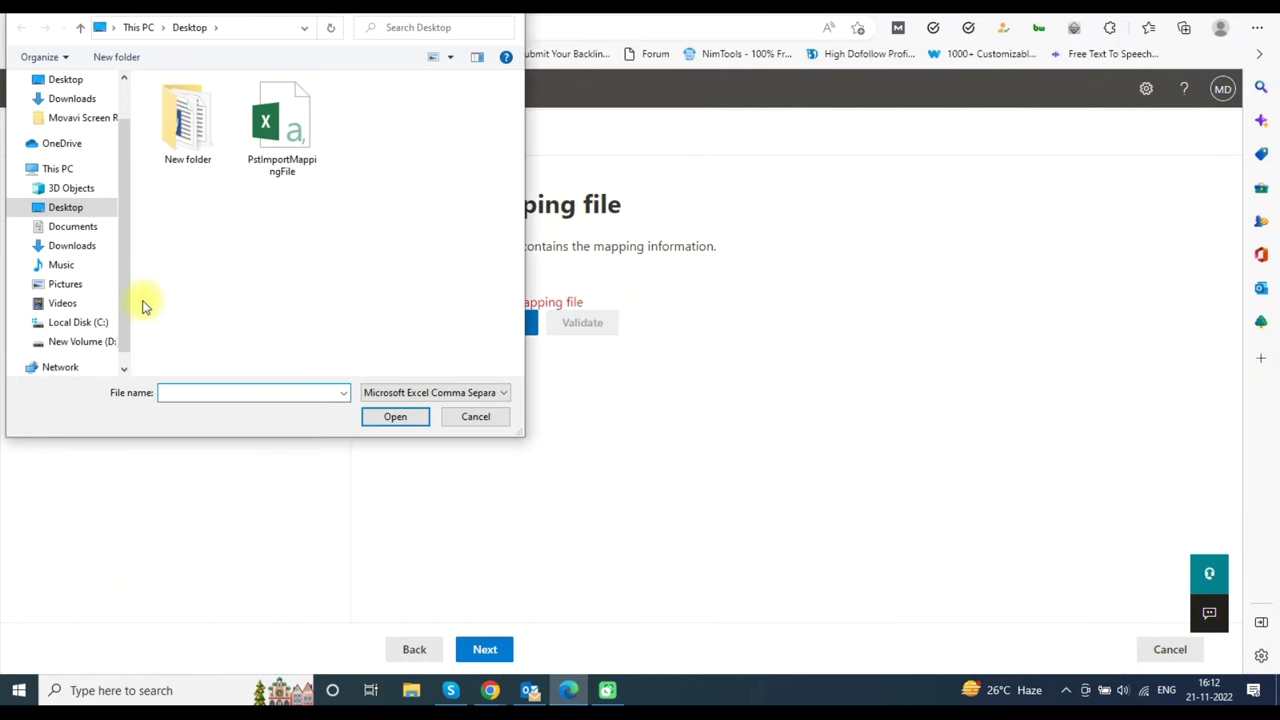
{"action": "left_click", "coordinate": [305, 148]}
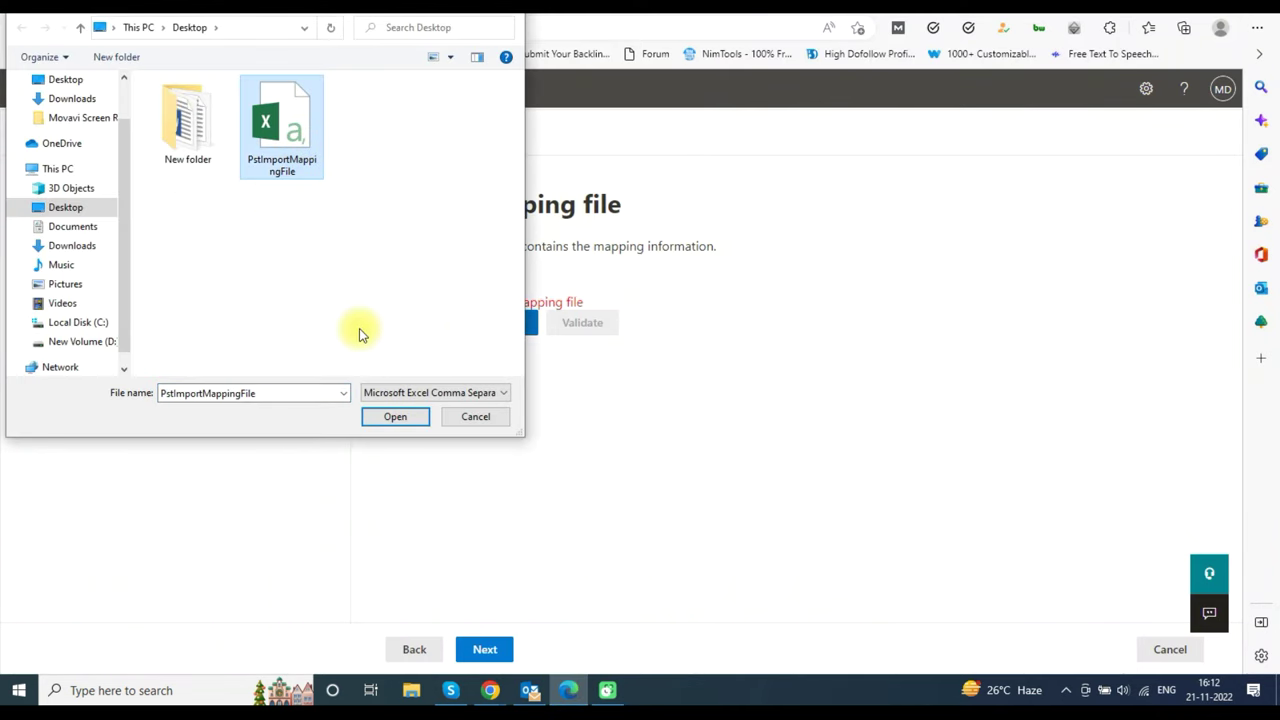
{"action": "left_click", "coordinate": [392, 415]}
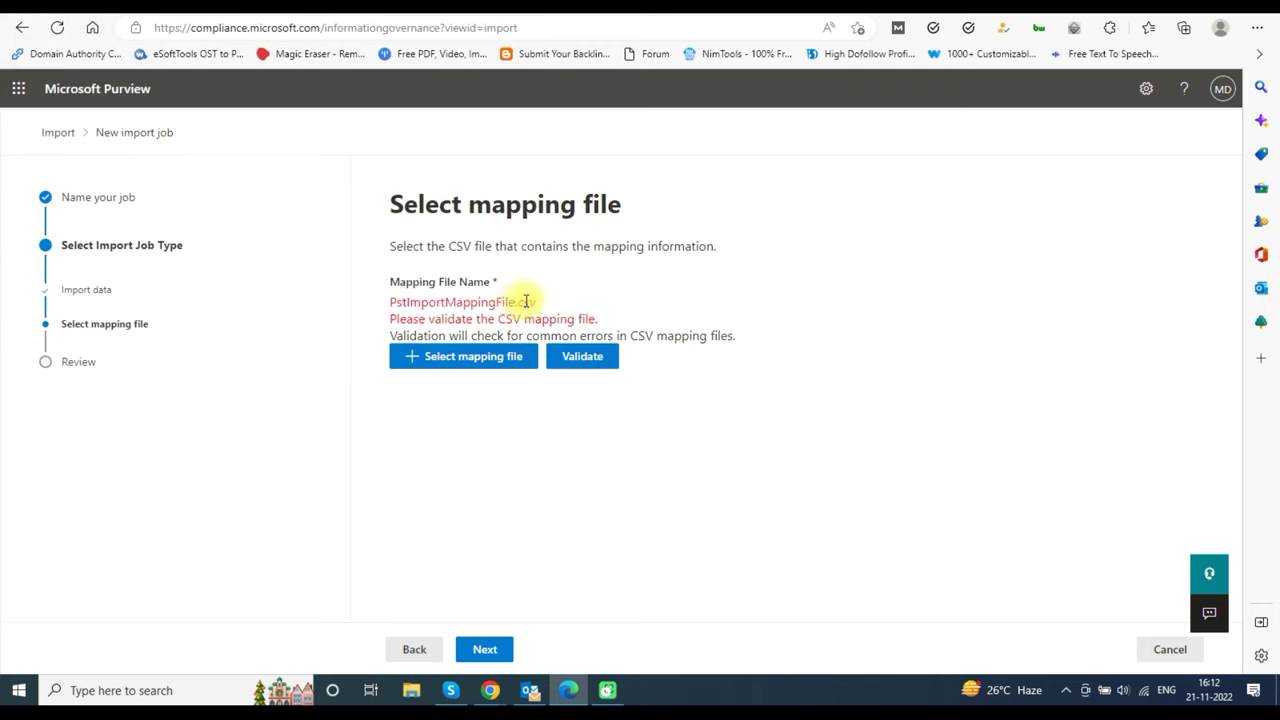
{"action": "left_click", "coordinate": [581, 357]}
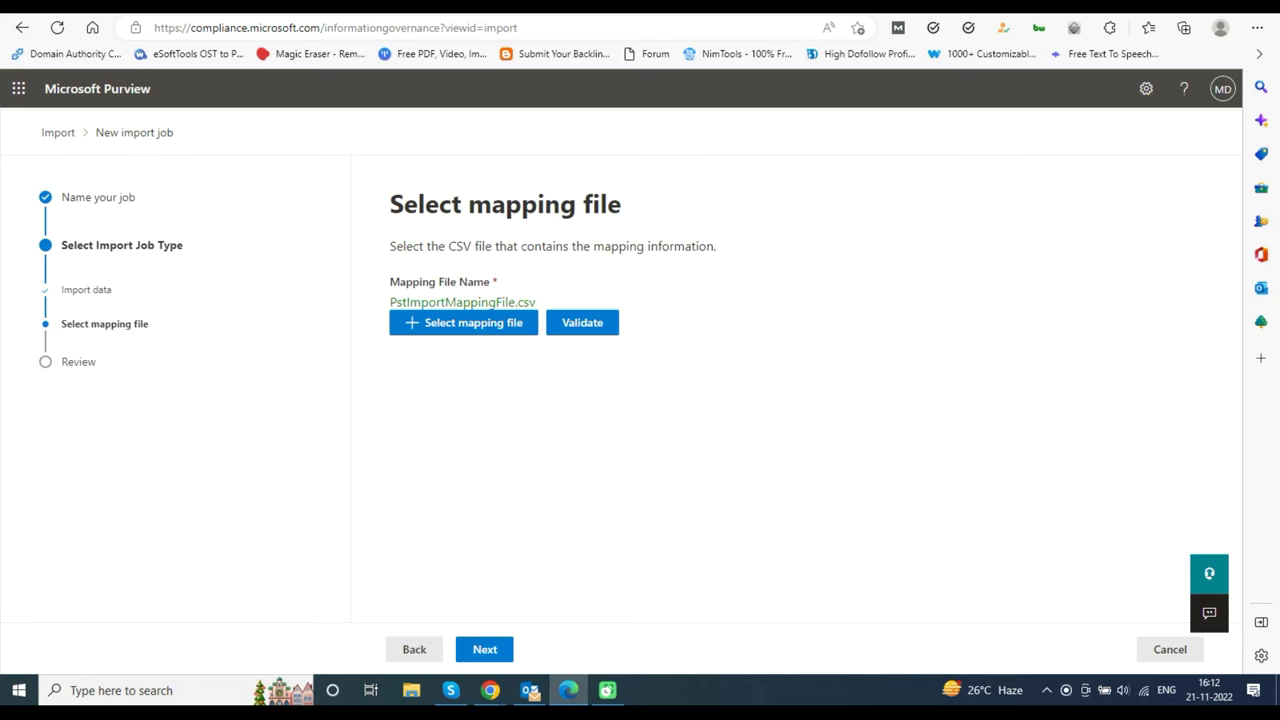
- Submit the importpst job and finish the wizard
{"action": "left_click", "coordinate": [489, 650]}
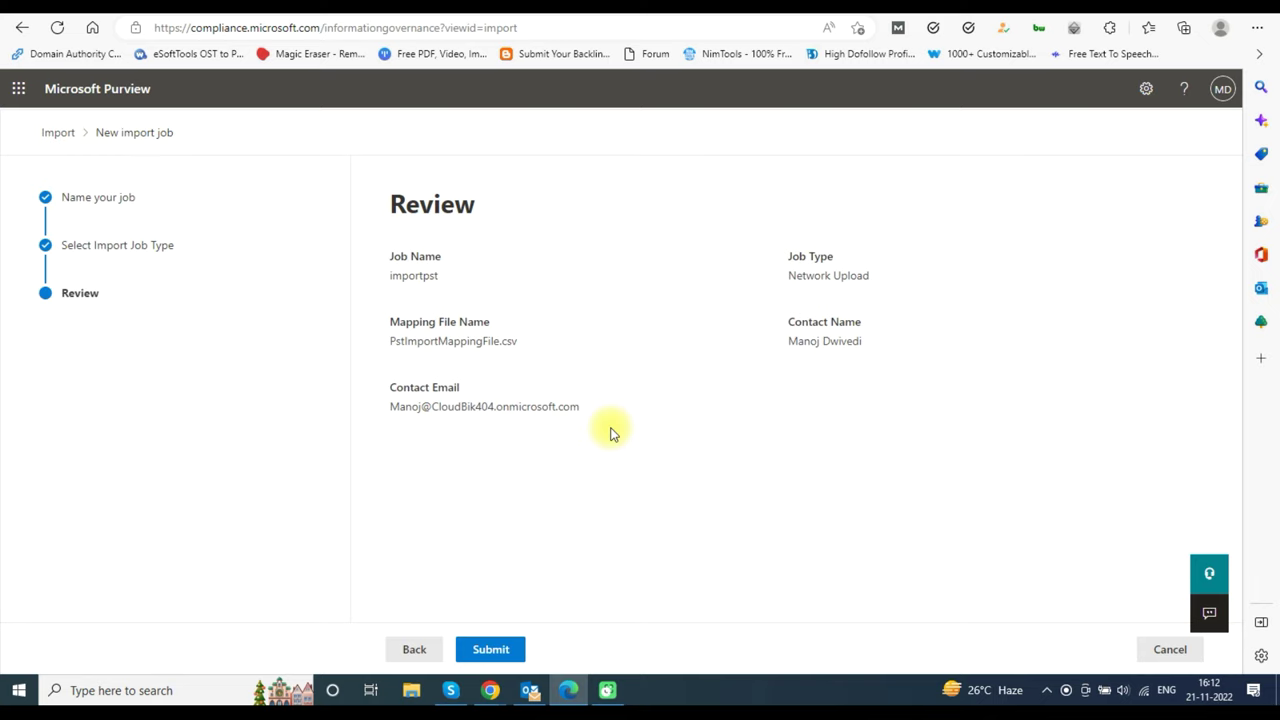
{"action": "left_click", "coordinate": [502, 649]}
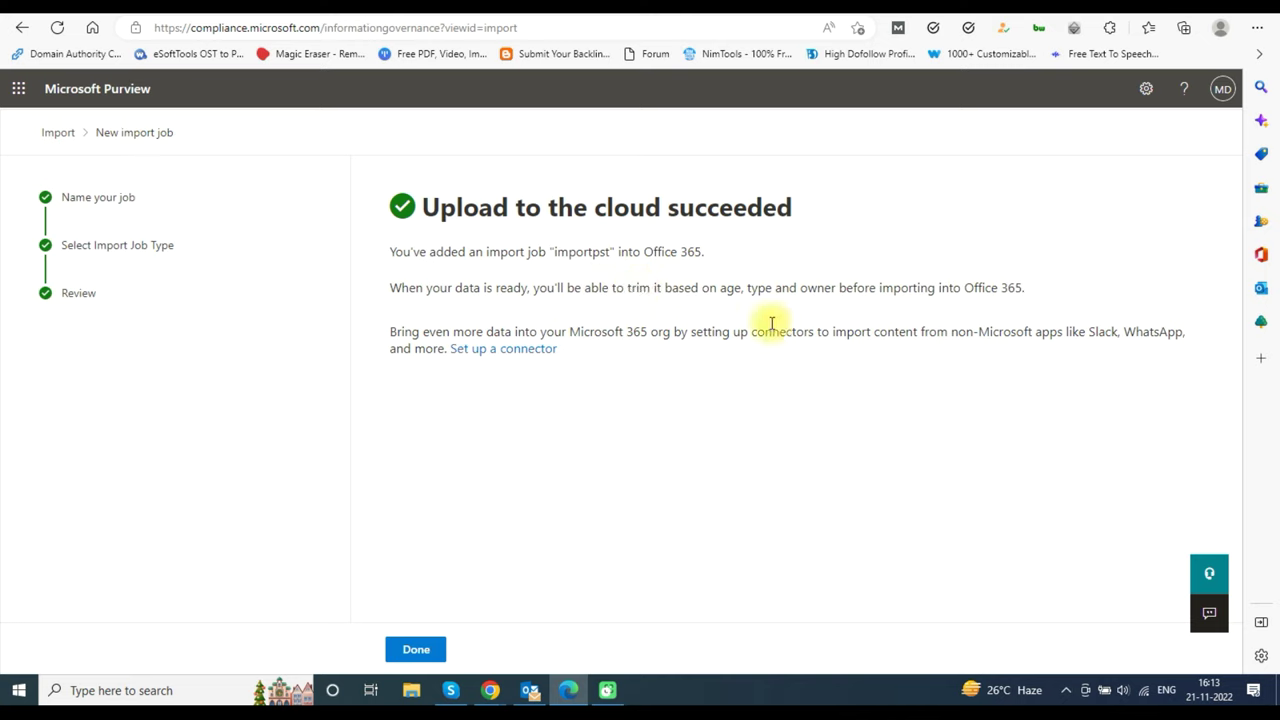
{"action": "left_click", "coordinate": [416, 650]}
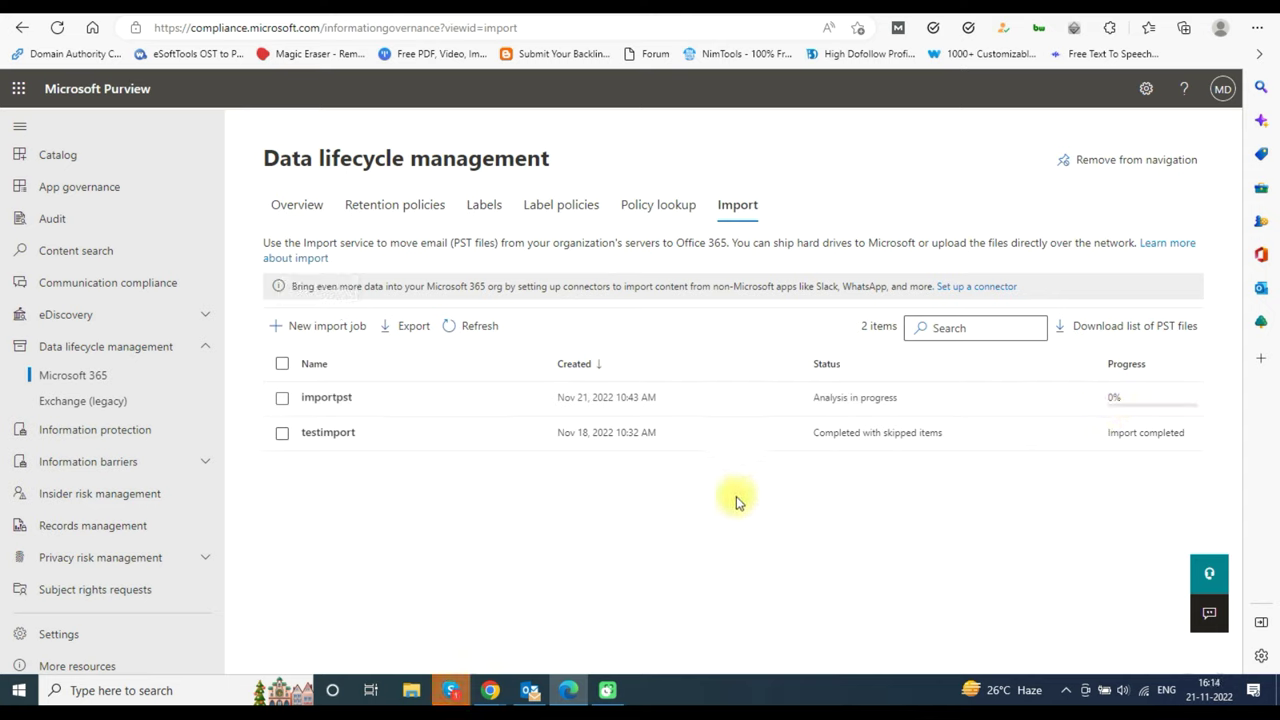
- Refresh the list and submit importpst for Office 365 import with 'No, I want to import everything'
{"action": "left_click", "coordinate": [475, 328]}
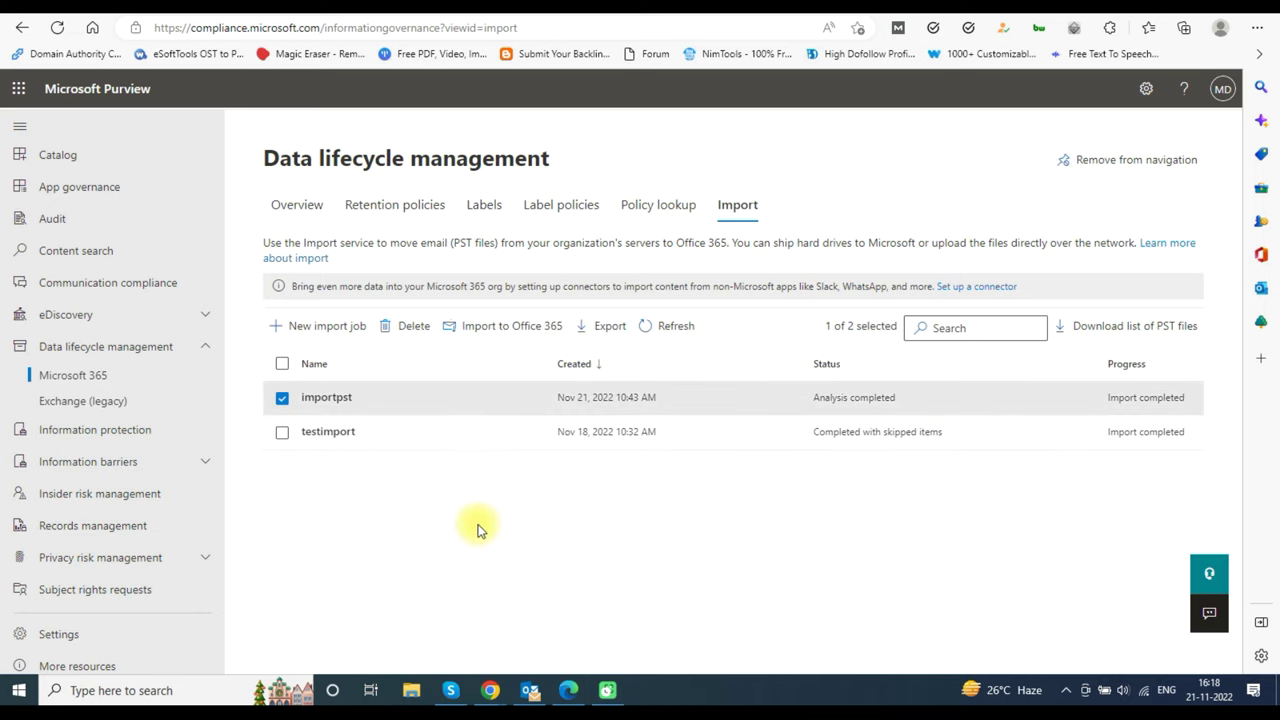
{"action": "left_click", "coordinate": [521, 331]}
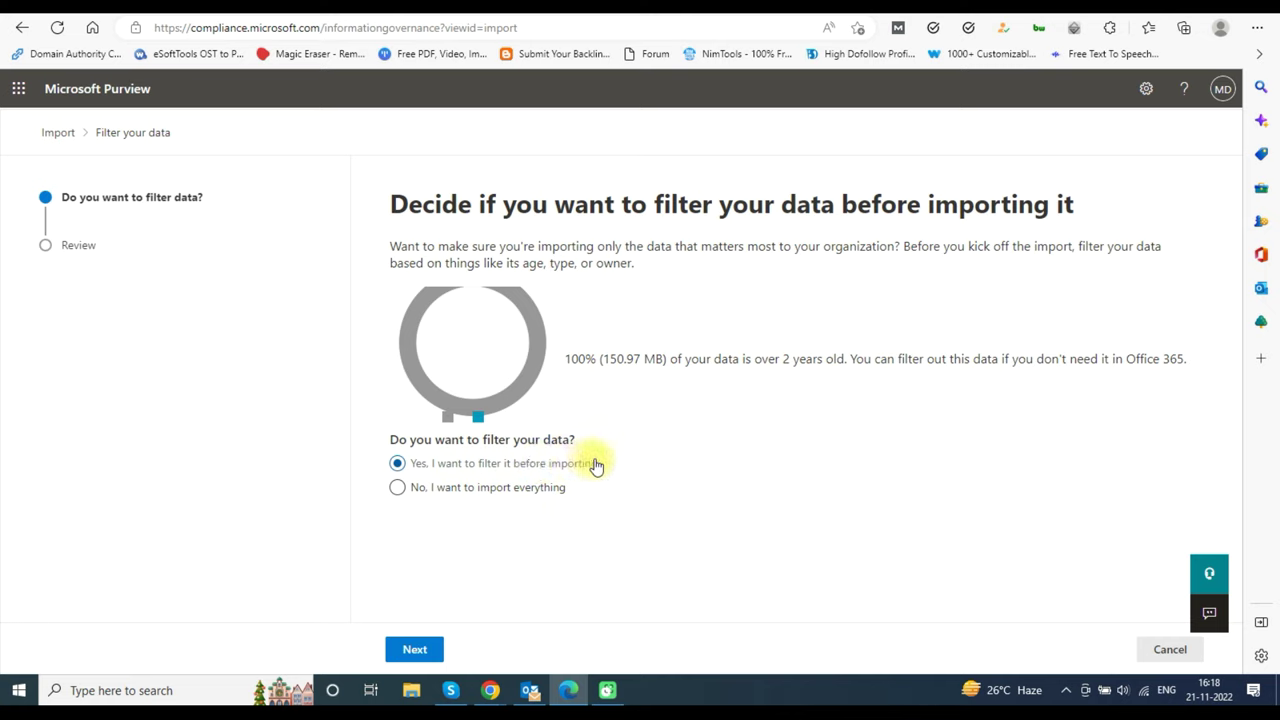
{"action": "left_click", "coordinate": [418, 488]}
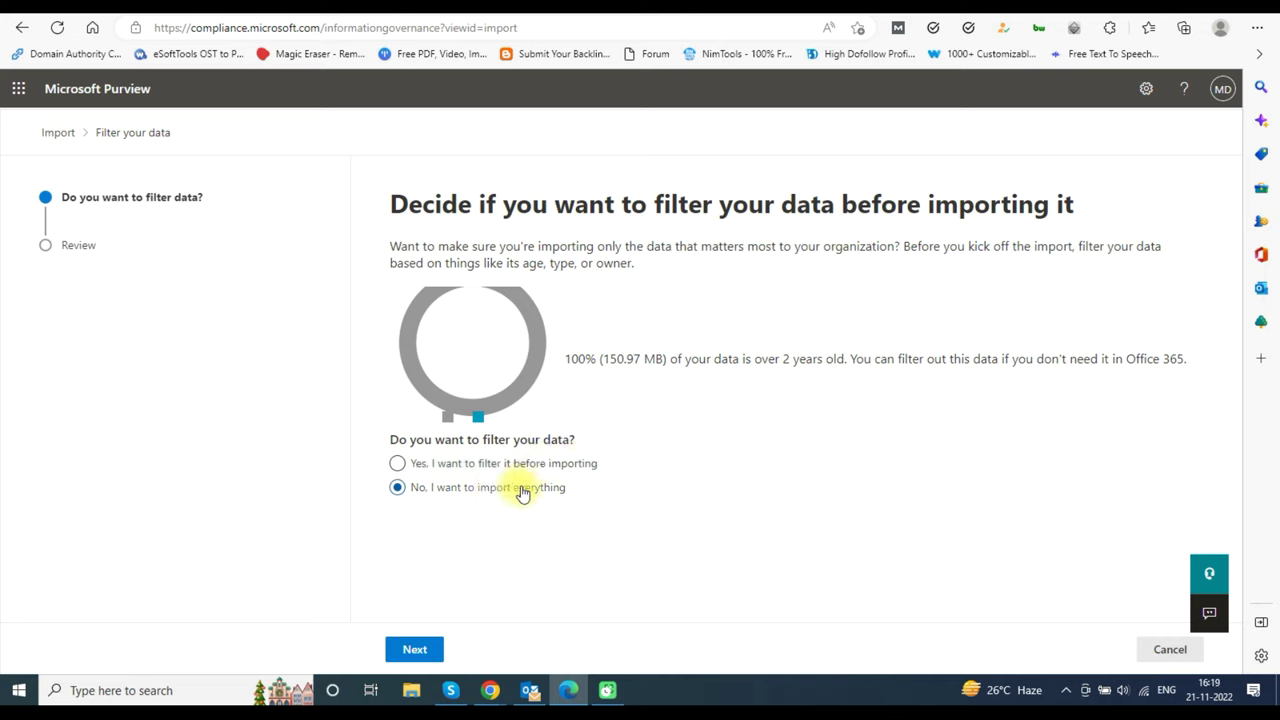
{"action": "left_click", "coordinate": [416, 650]}
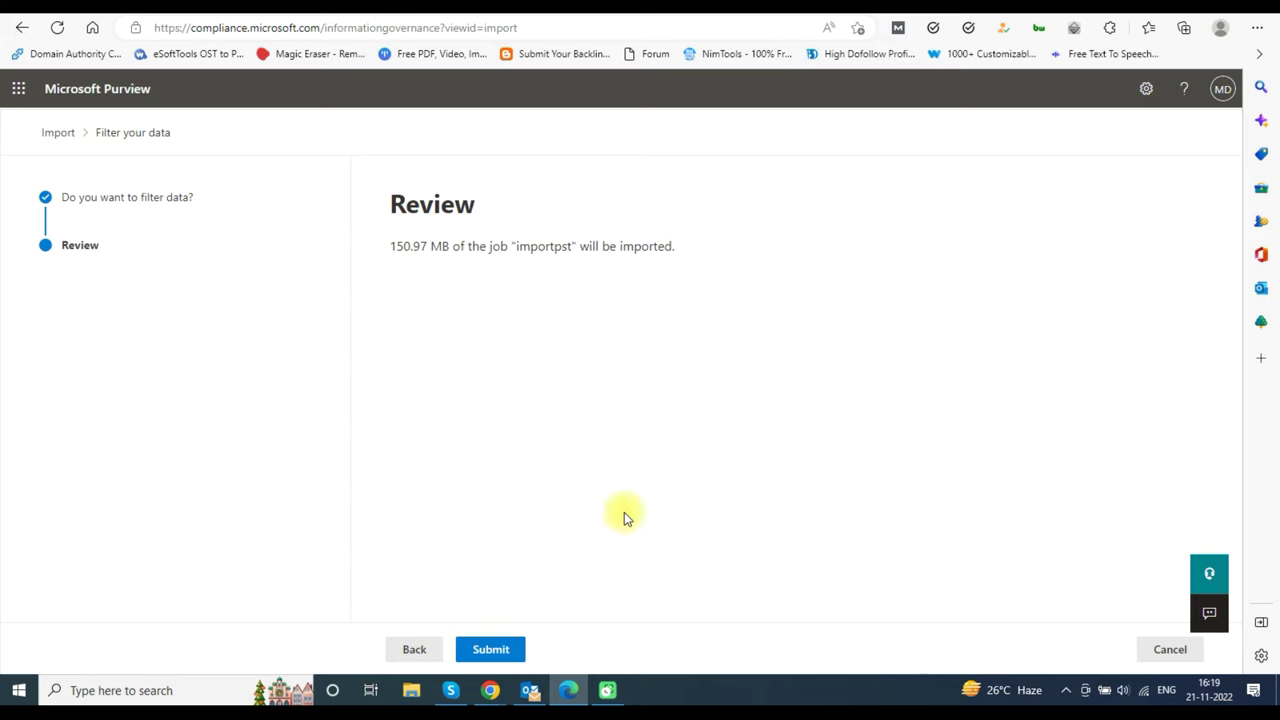
{"action": "left_click", "coordinate": [495, 650]}
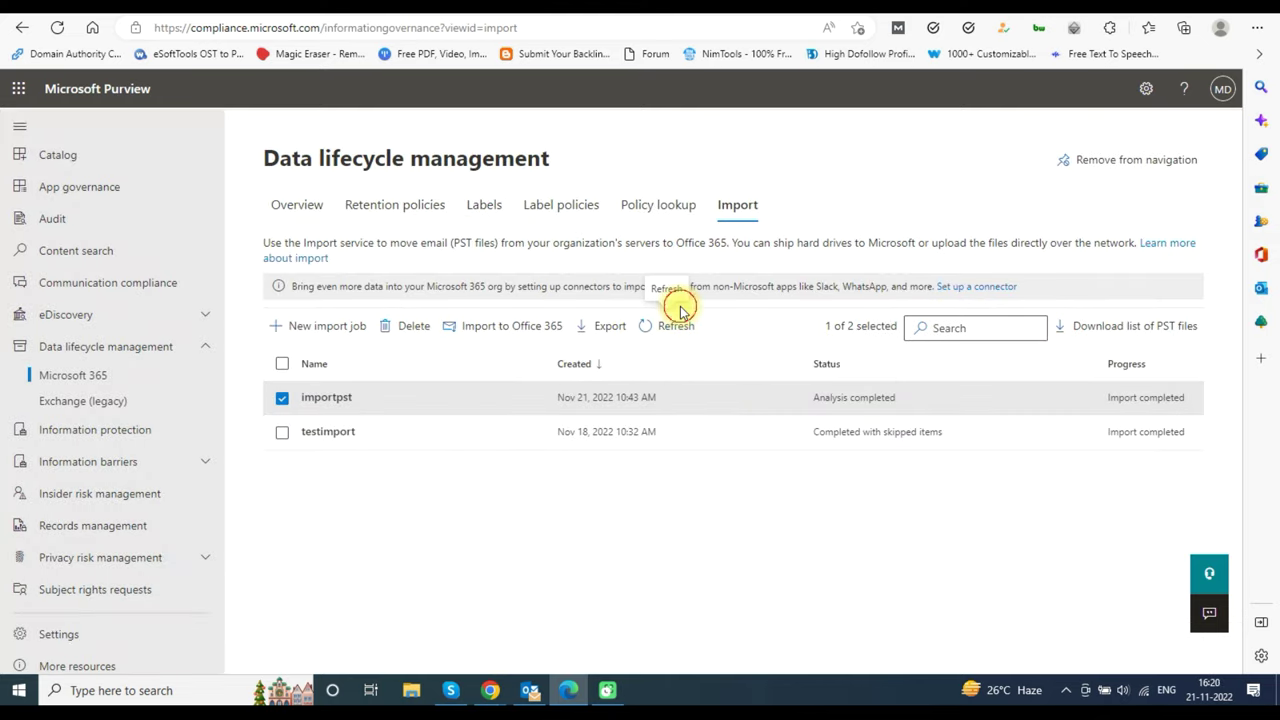
- Refresh the Import list until the importpst job shows Completed
{"action": "left_click", "coordinate": [678, 327]}
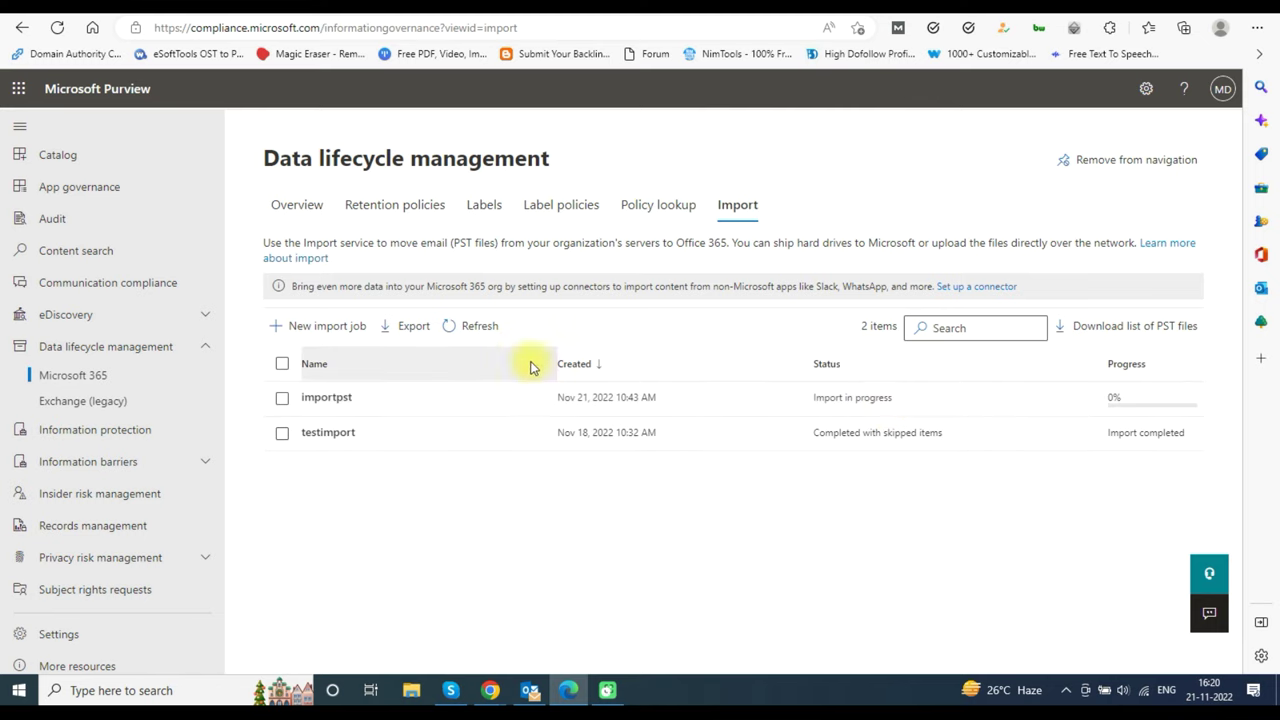
{"action": "left_click", "coordinate": [475, 330]}
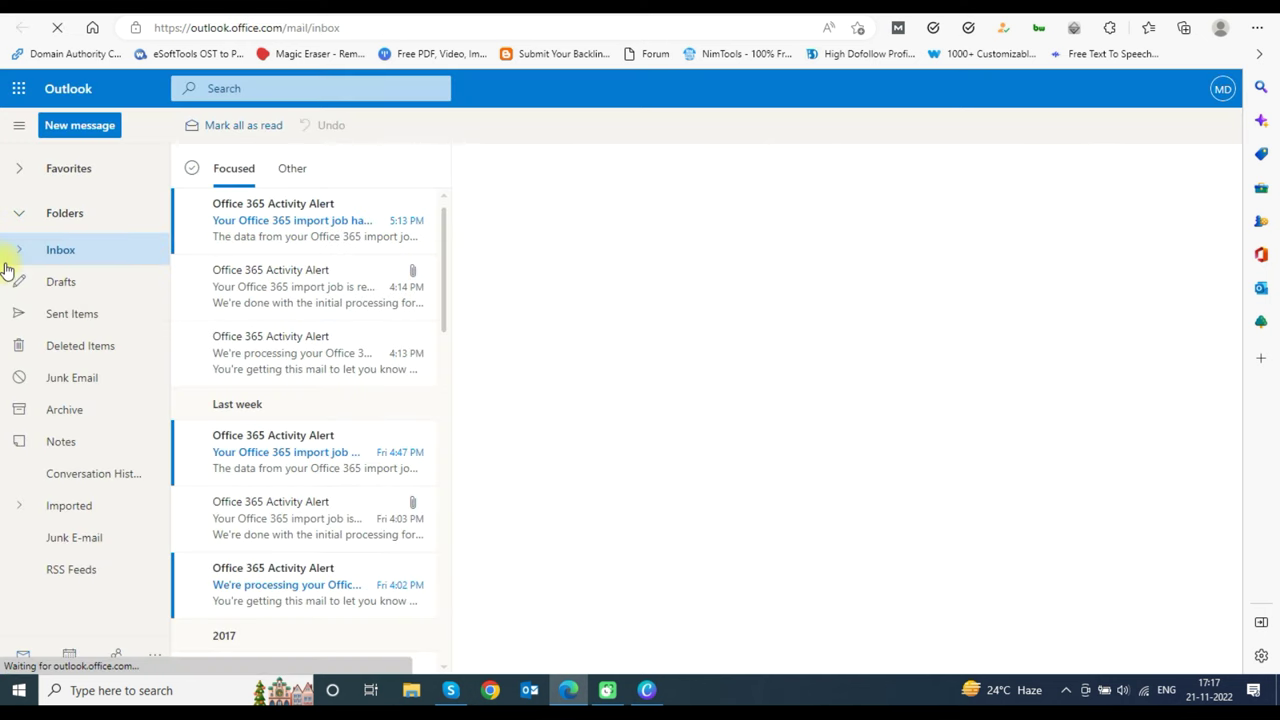
- Open the Inbox's latest import alert and expand the Imported folder to show its subfolders
{"action": "left_click", "coordinate": [297, 220]}
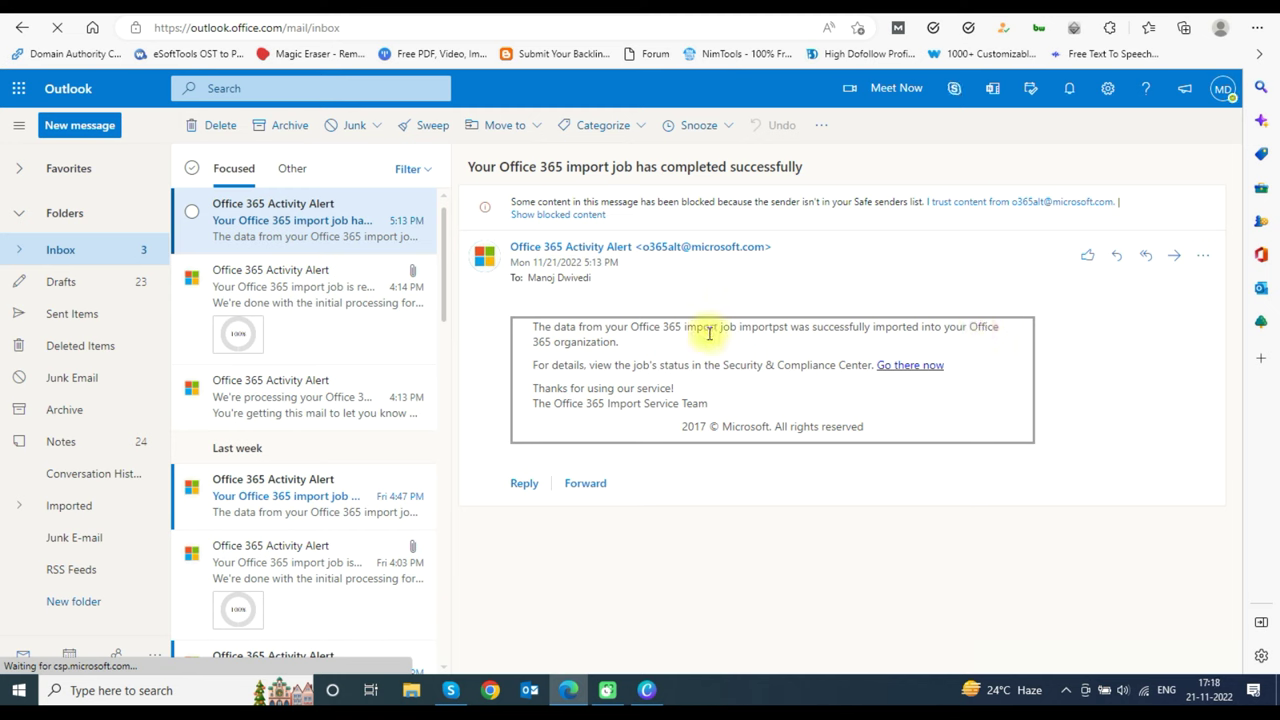
{"action": "scroll", "coordinate": [5, 478], "scroll_direction": "down", "scroll_amount": 3}
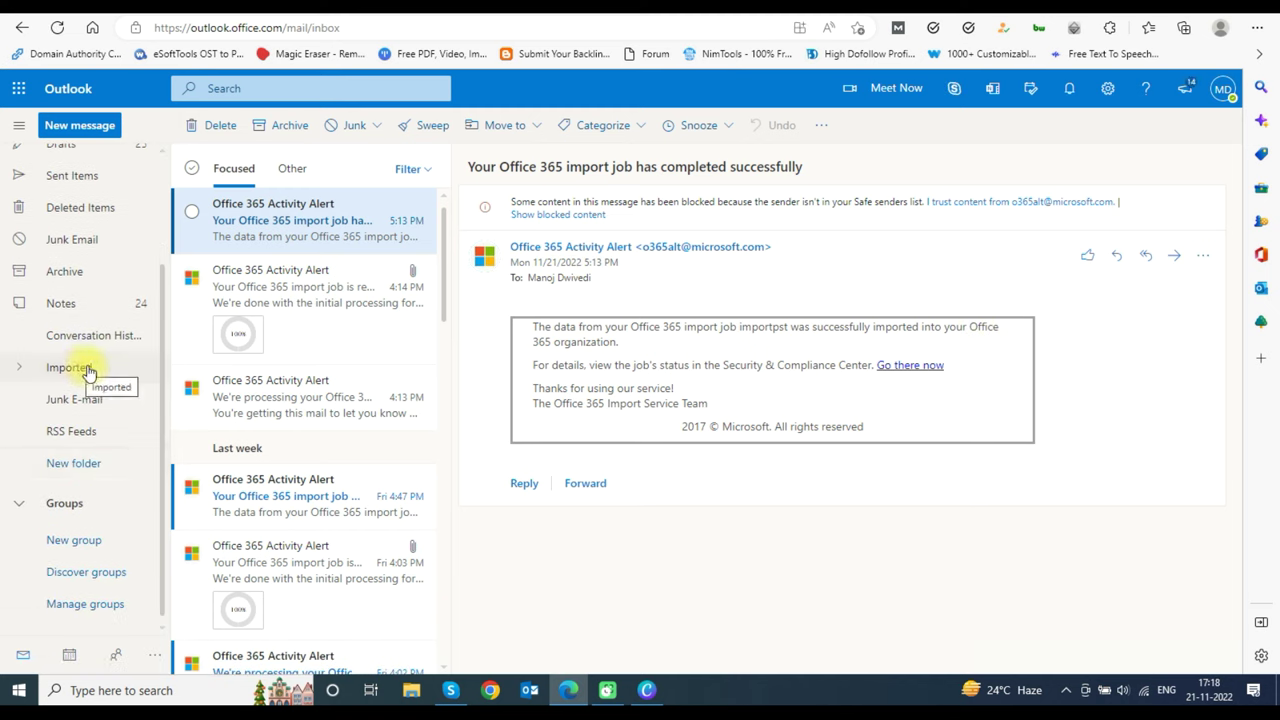
{"action": "left_click", "coordinate": [22, 368]}
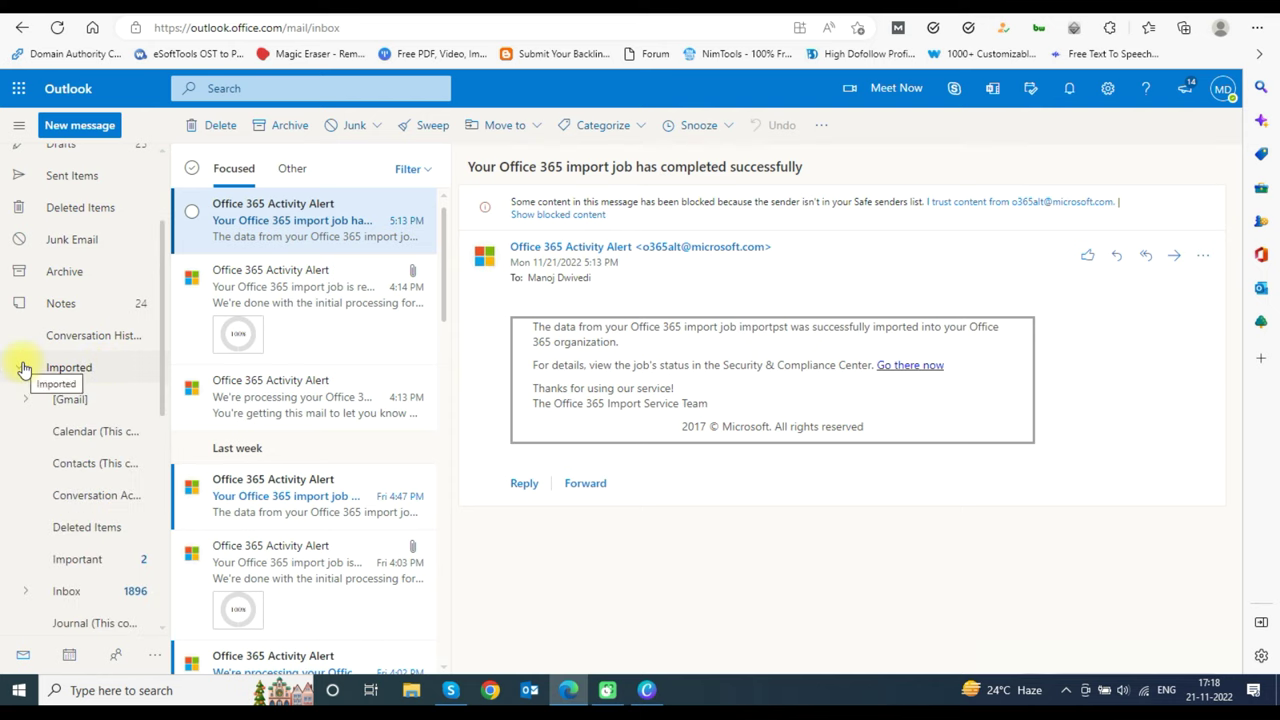
{"action": "scroll", "coordinate": [22, 368], "scroll_direction": "down", "scroll_amount": 3}
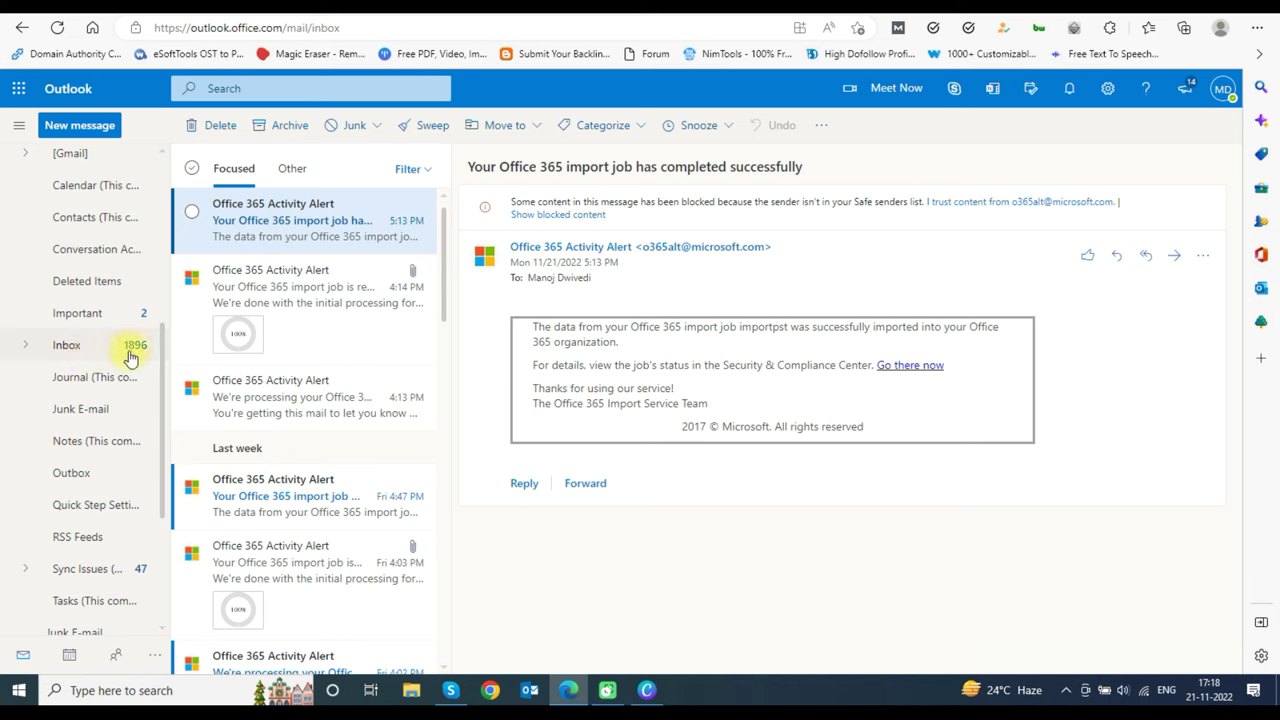